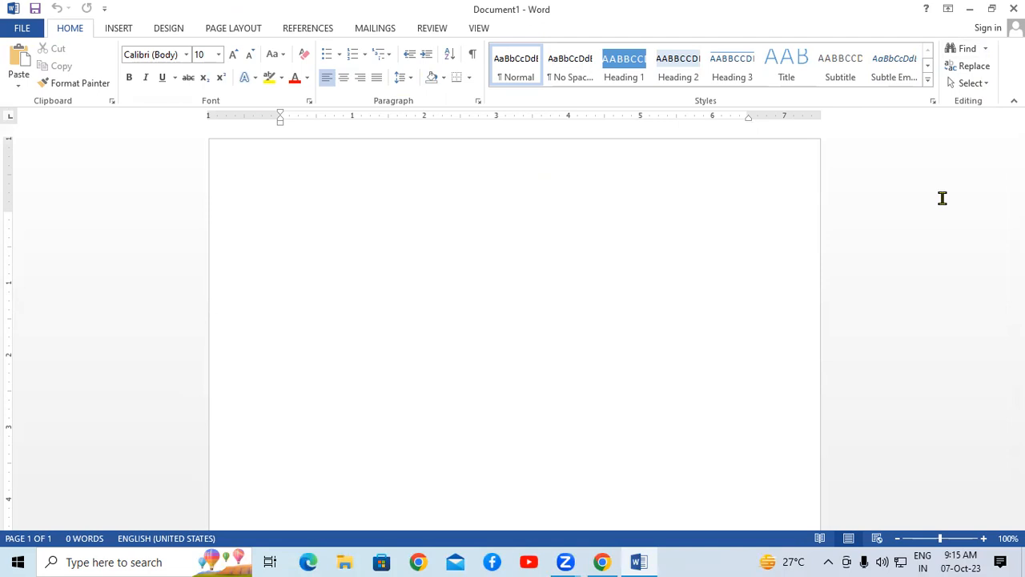
Step: Generate sample paragraphs with =rand() and enlarge all of the text to 14 pt
text(=rand())
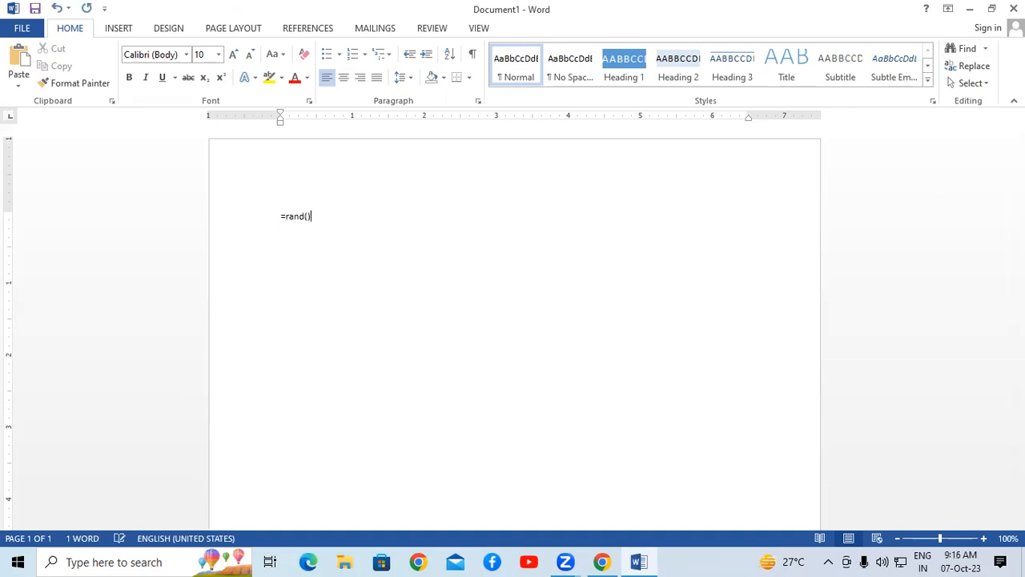
key(Return)
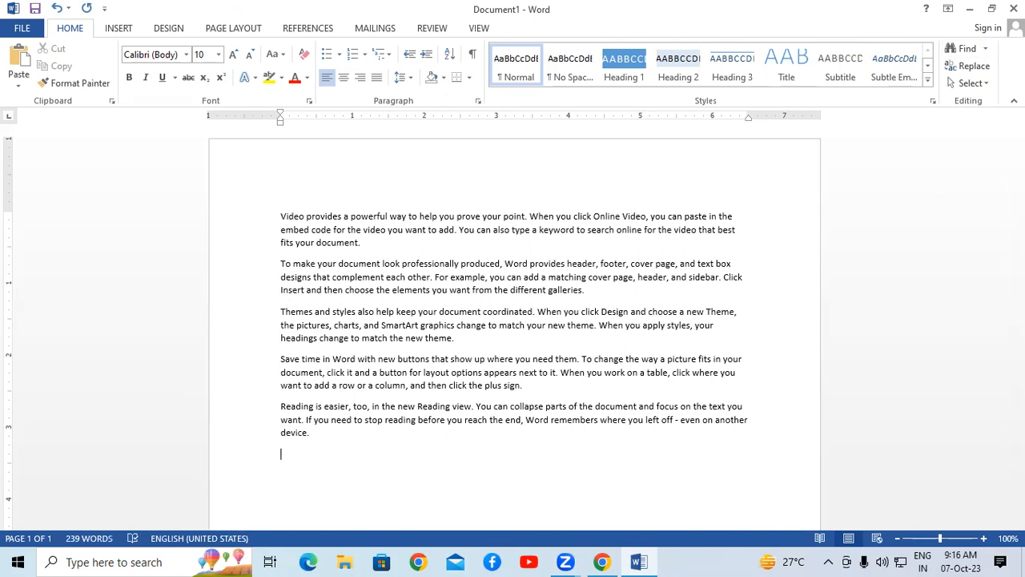
key(ctrl+a)
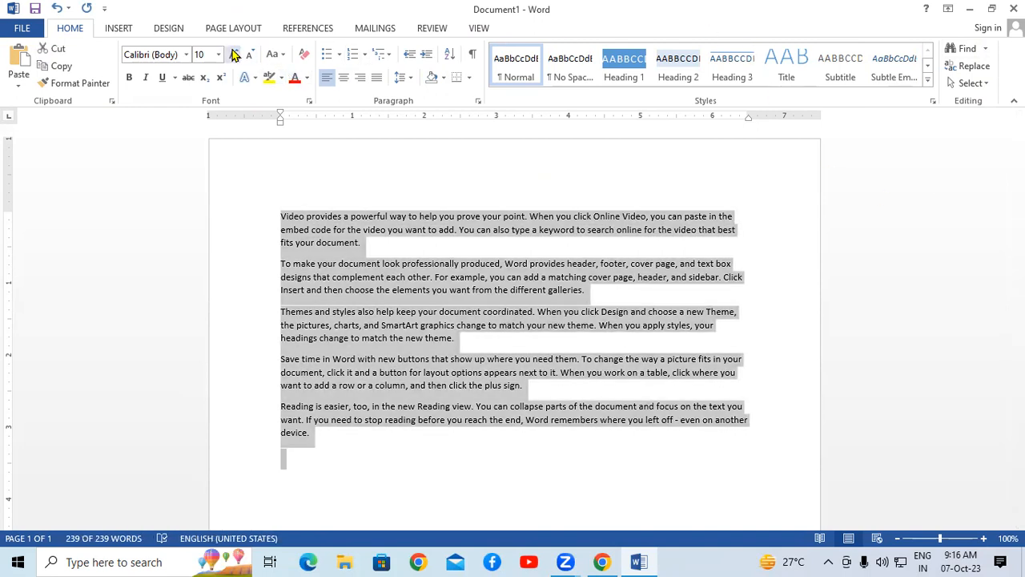
click(234, 54)
click(234, 54)
click(234, 54)
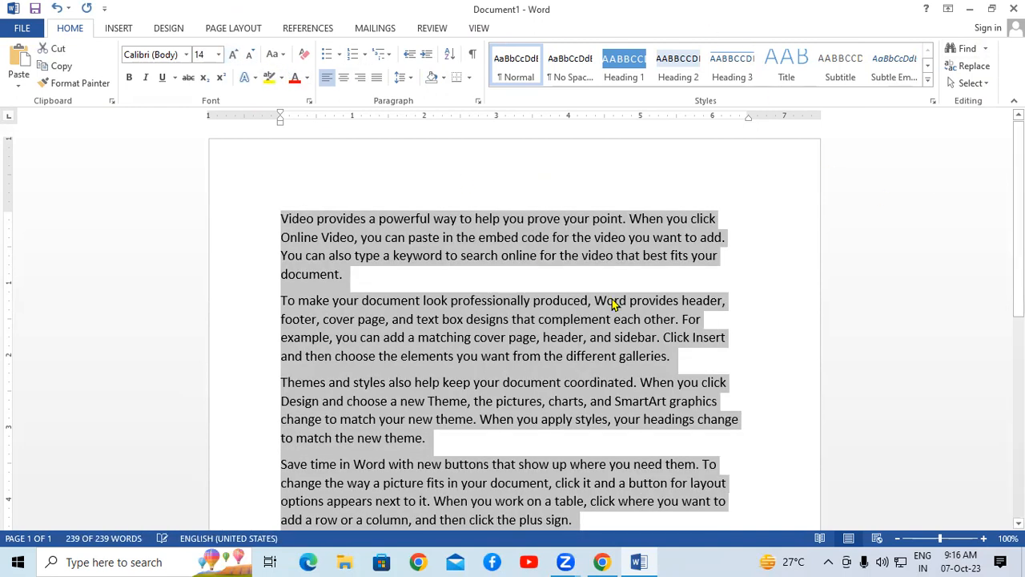
click(749, 279)
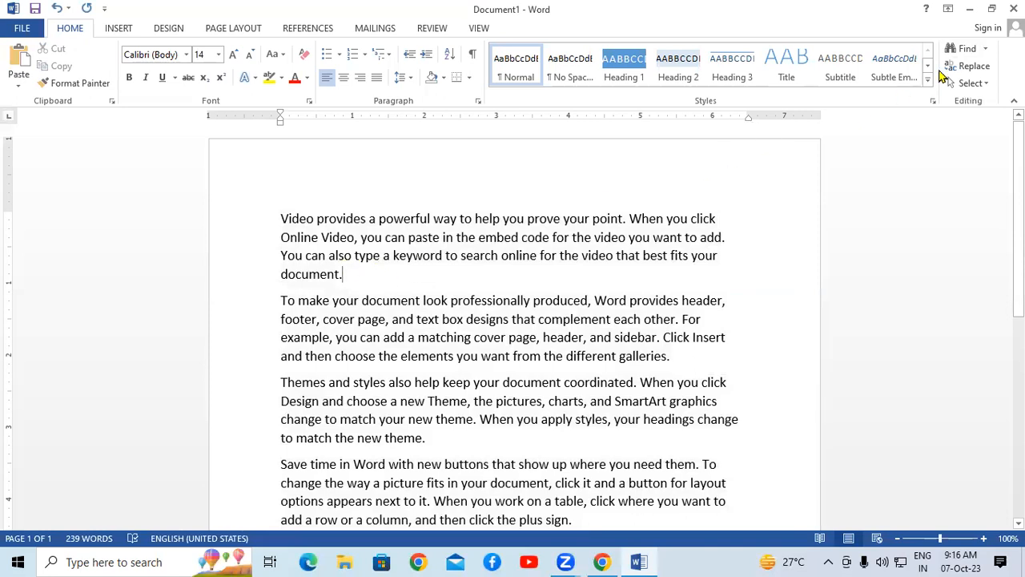
Step: Open Advanced Find, view its Go To options for pages, and close the dialog
click(986, 49)
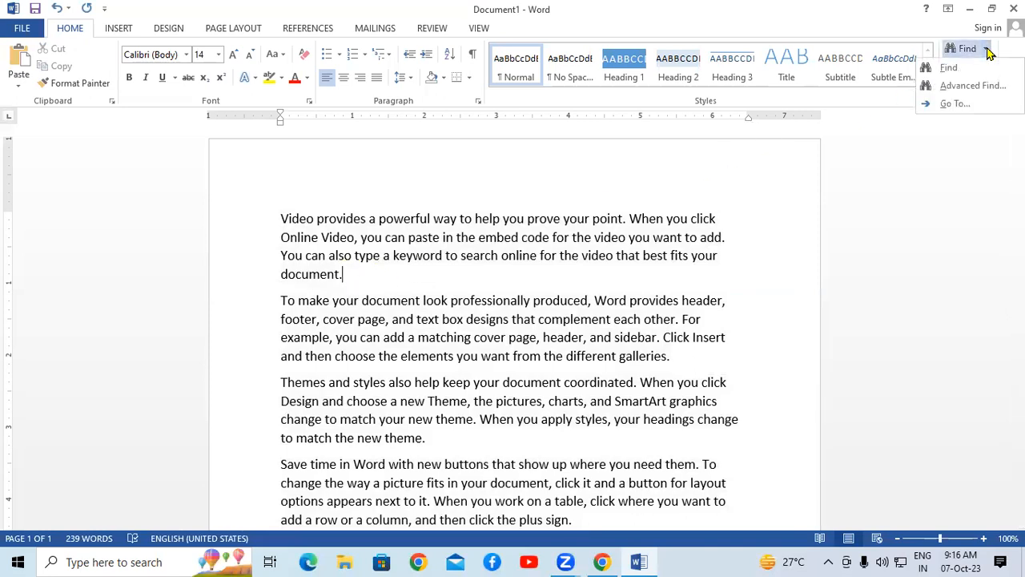
click(972, 87)
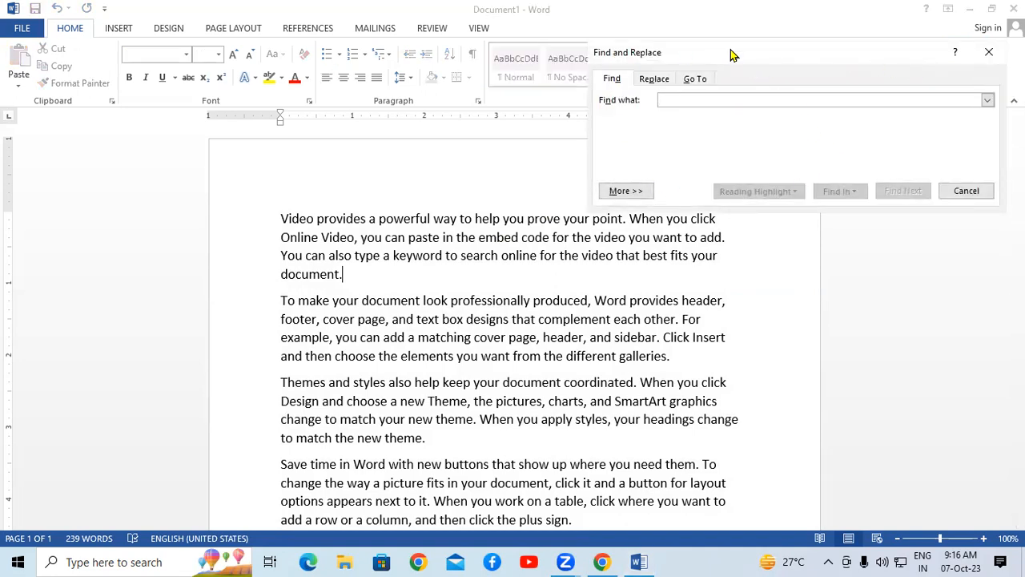
drag(708, 53, 216, 14)
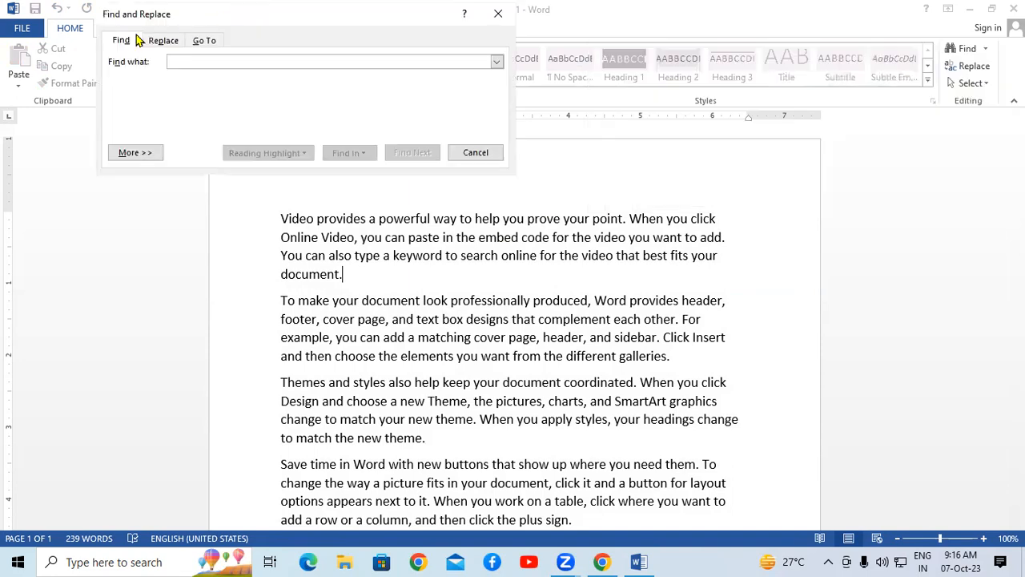
click(194, 41)
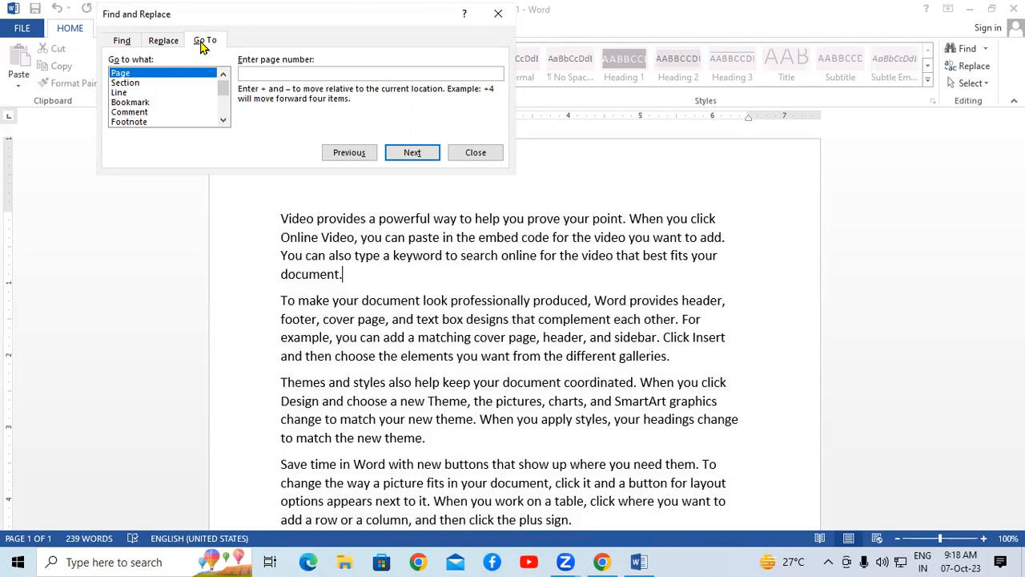
click(252, 74)
click(497, 14)
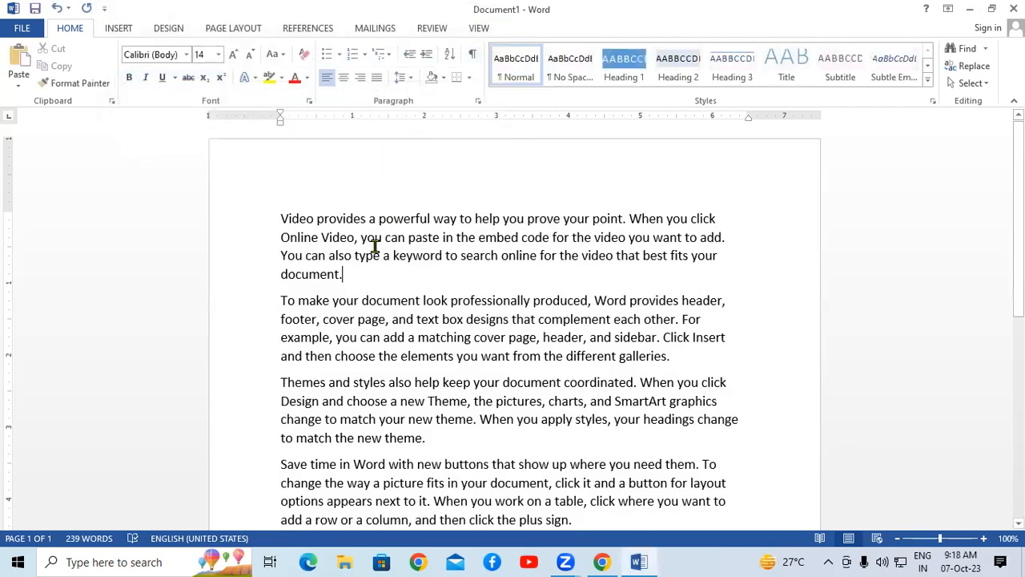
Step: Insert 50 paragraphs of sample text with =rand(50) on a new line after the first paragraph
key(Return)
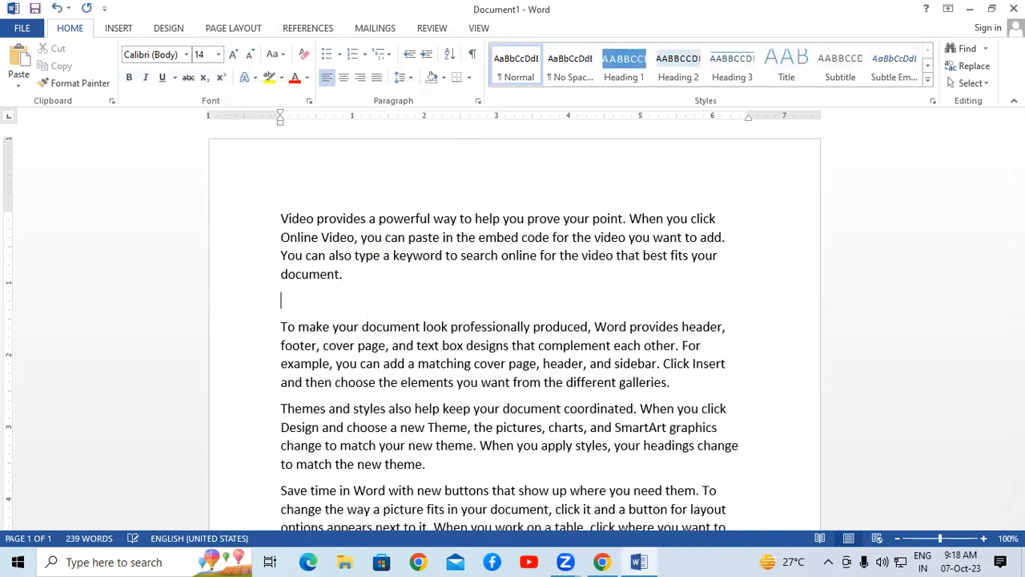
text(=rand(50))
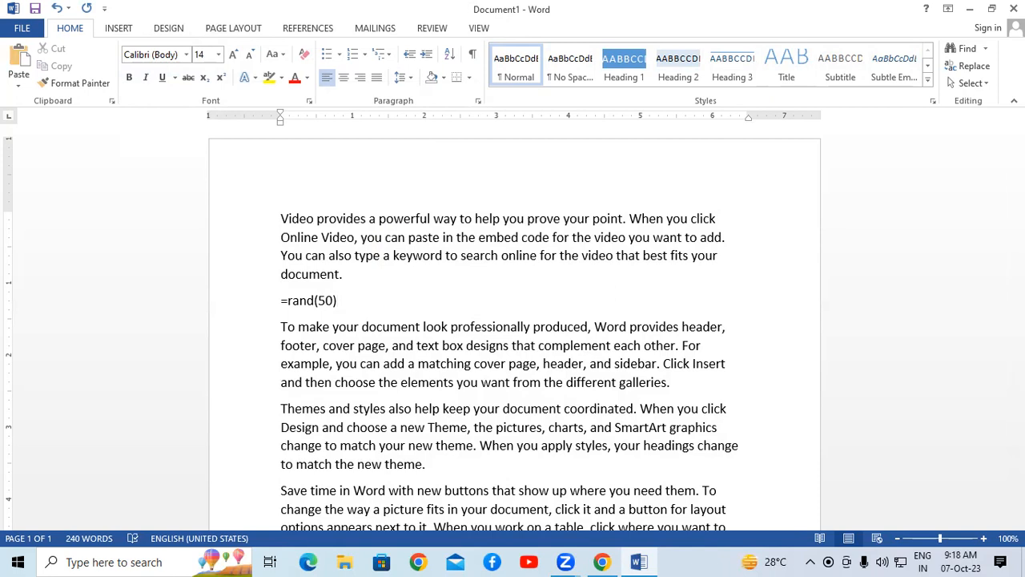
key(Return)
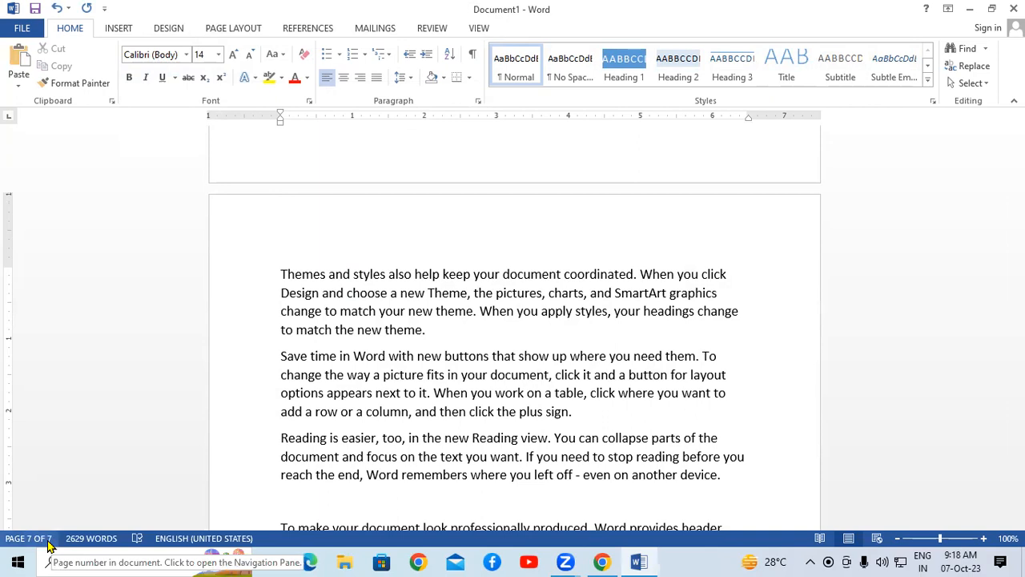
click(495, 337)
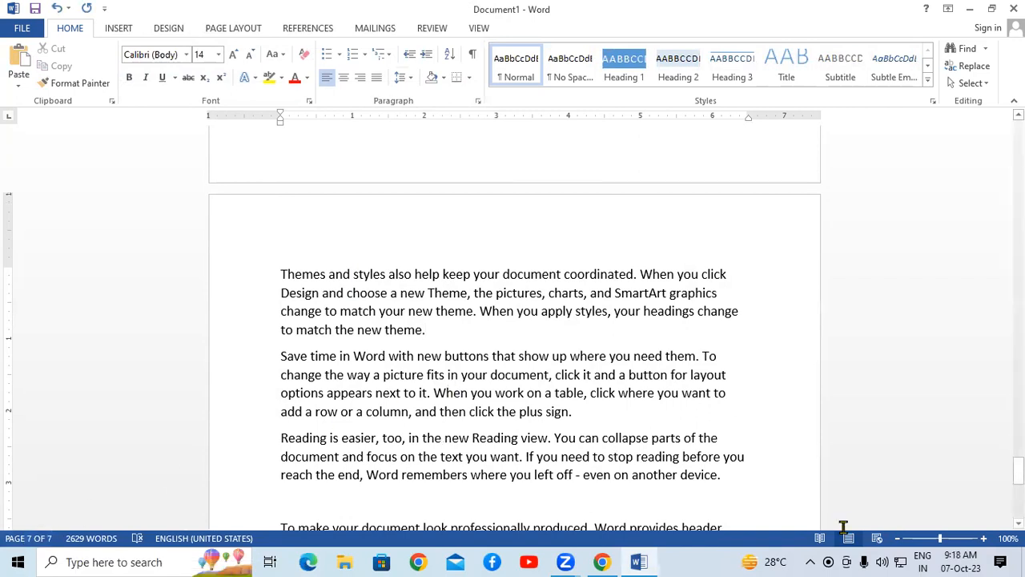
Step: Use Go To to jump to page 1 and on to page 4, and close the dialog
key(ctrl+g)
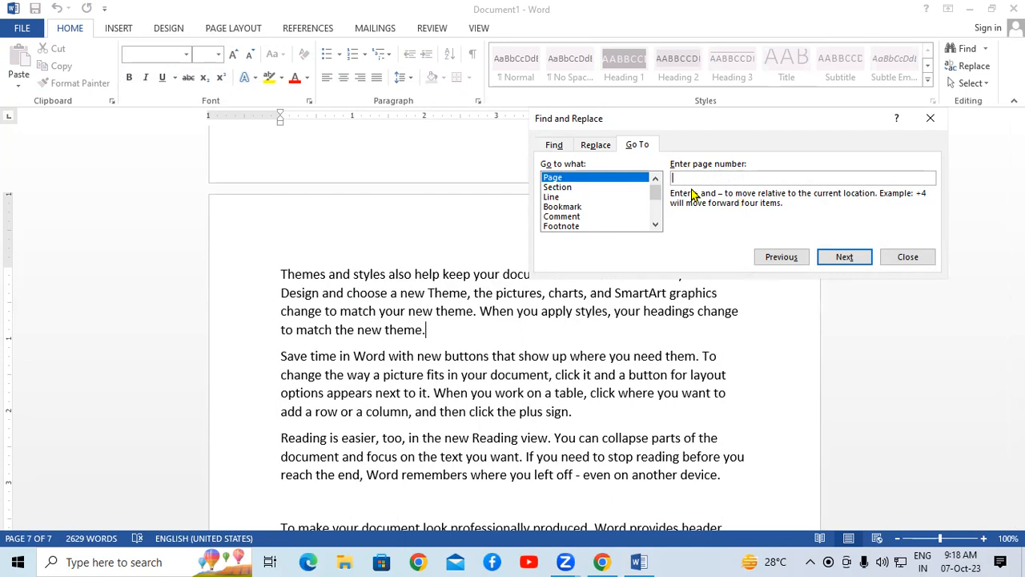
text(1)
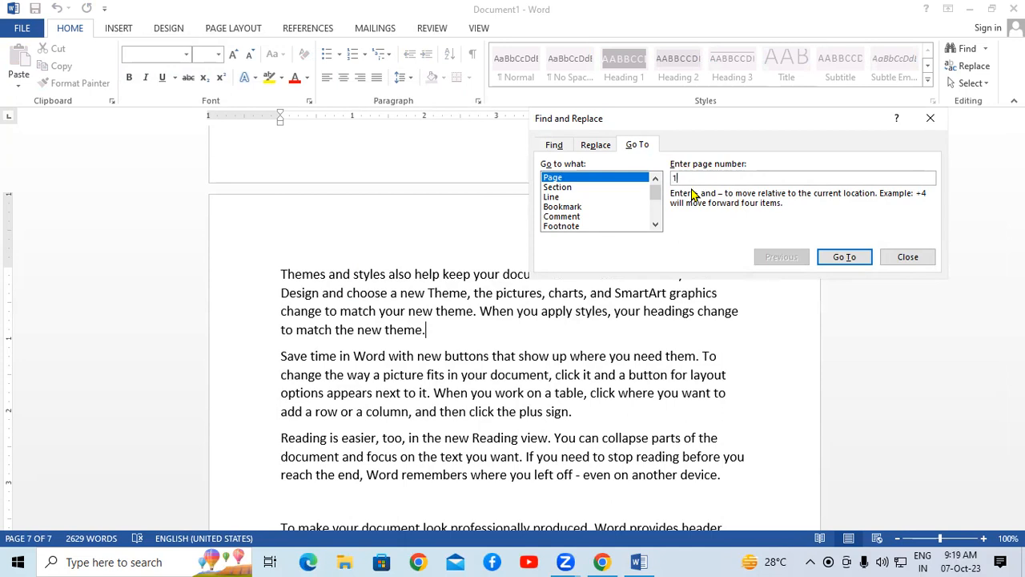
click(844, 257)
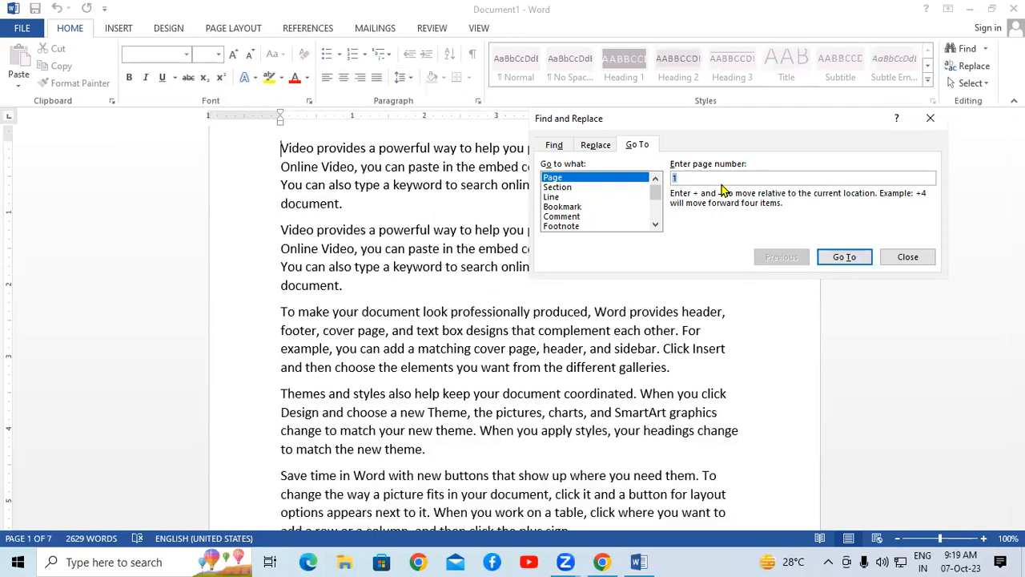
text(4)
click(852, 259)
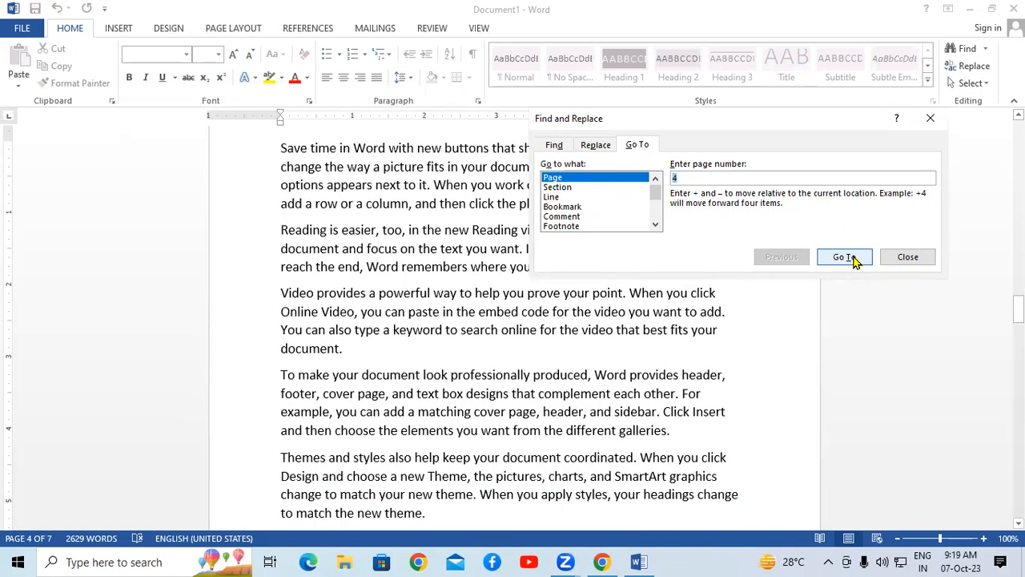
click(918, 259)
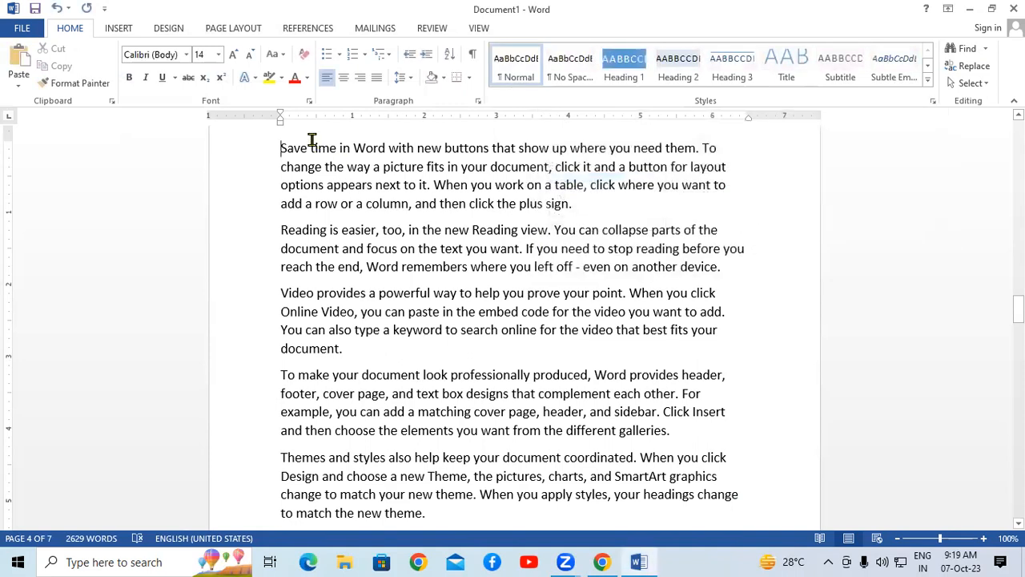
Step: Colour the words "Save time" at the start of page 4 red
drag(279, 147, 338, 148)
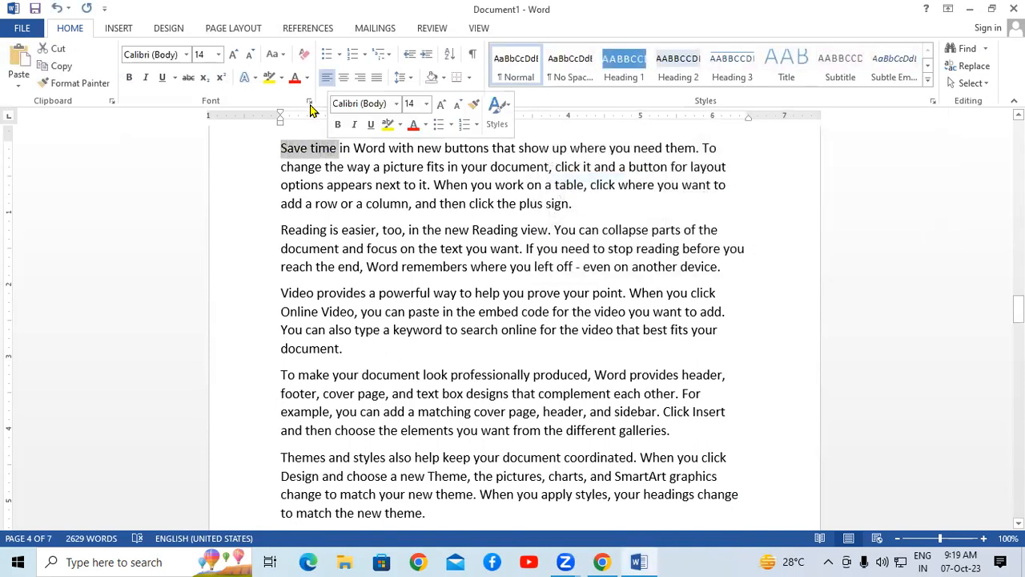
click(296, 78)
click(346, 226)
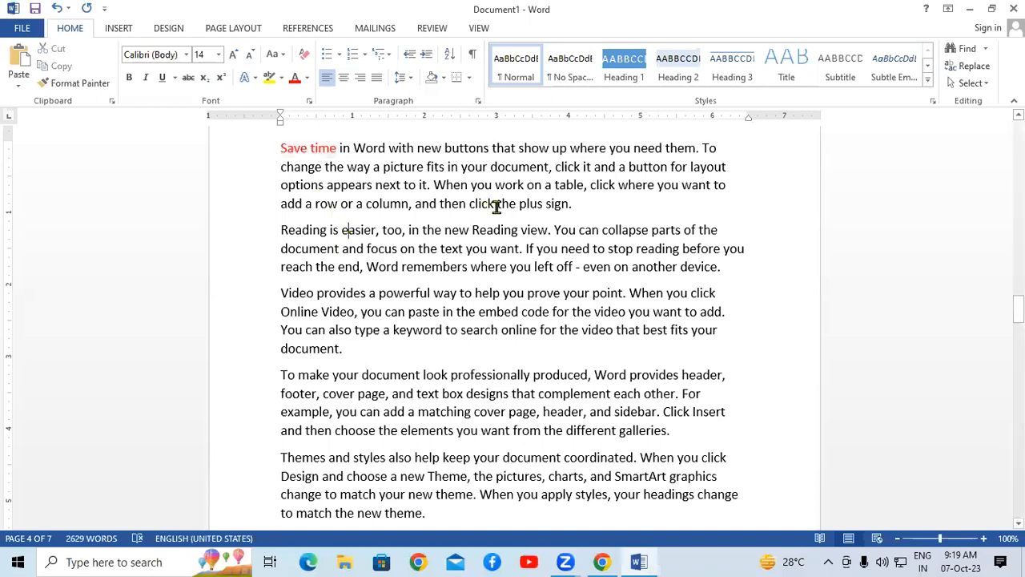
Step: Go back to page 1 with Go To and return to page 4 with the red text
key(ctrl+g)
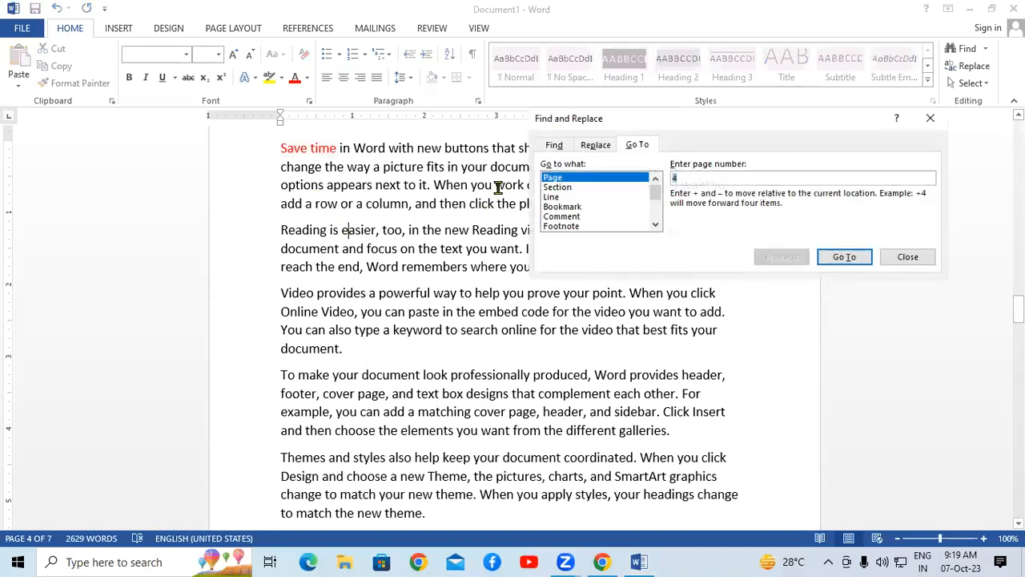
text(1)
click(848, 257)
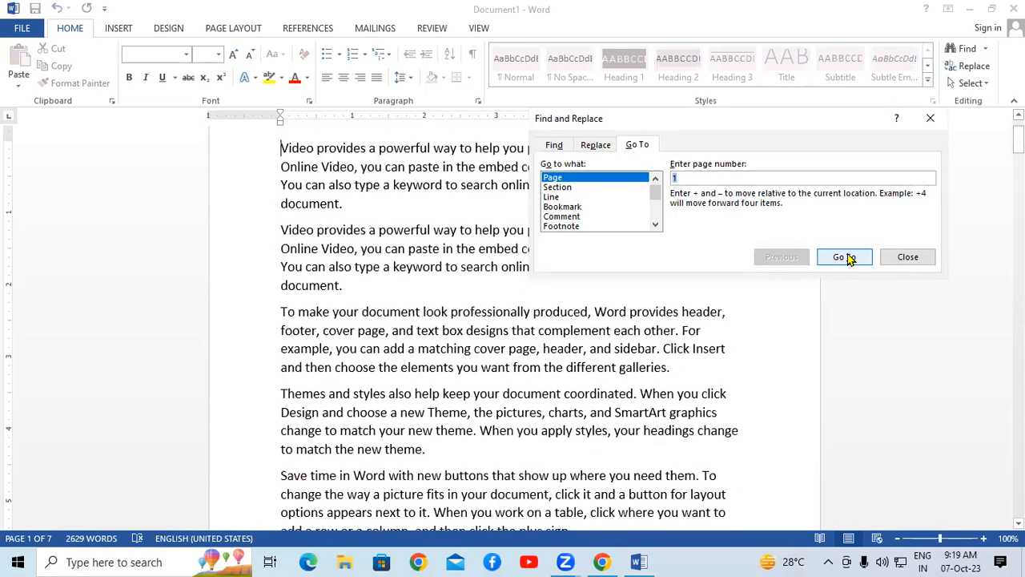
text(4)
click(852, 256)
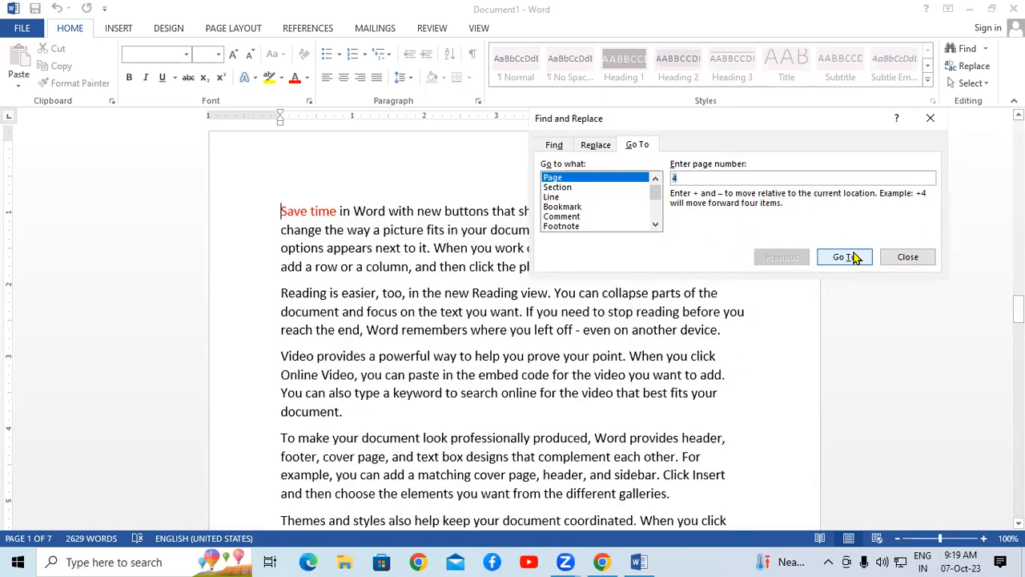
click(852, 257)
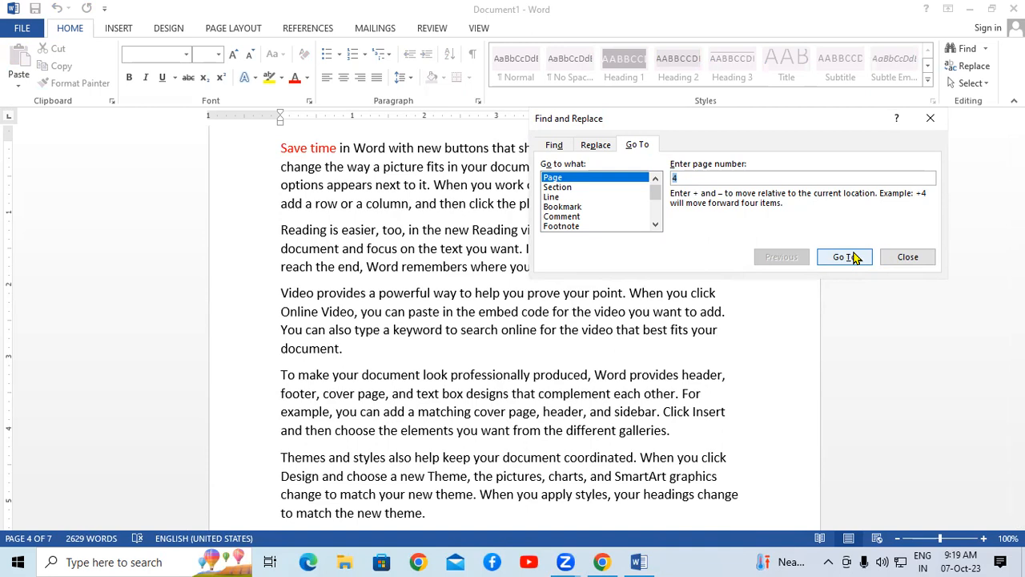
Step: Switch the Go To target to Line and jump to line 2 of the document
click(565, 186)
click(564, 199)
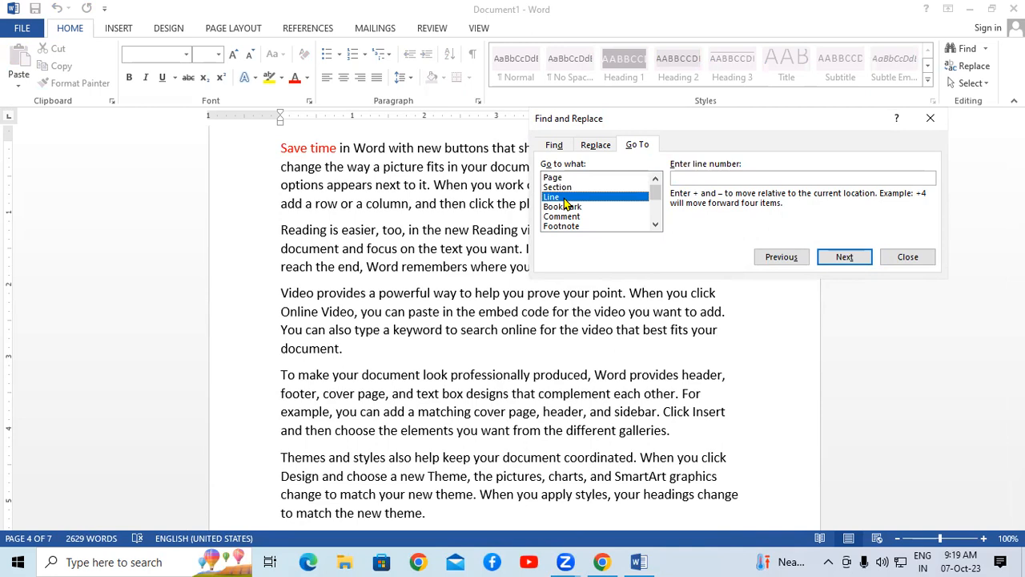
click(697, 178)
text(2)
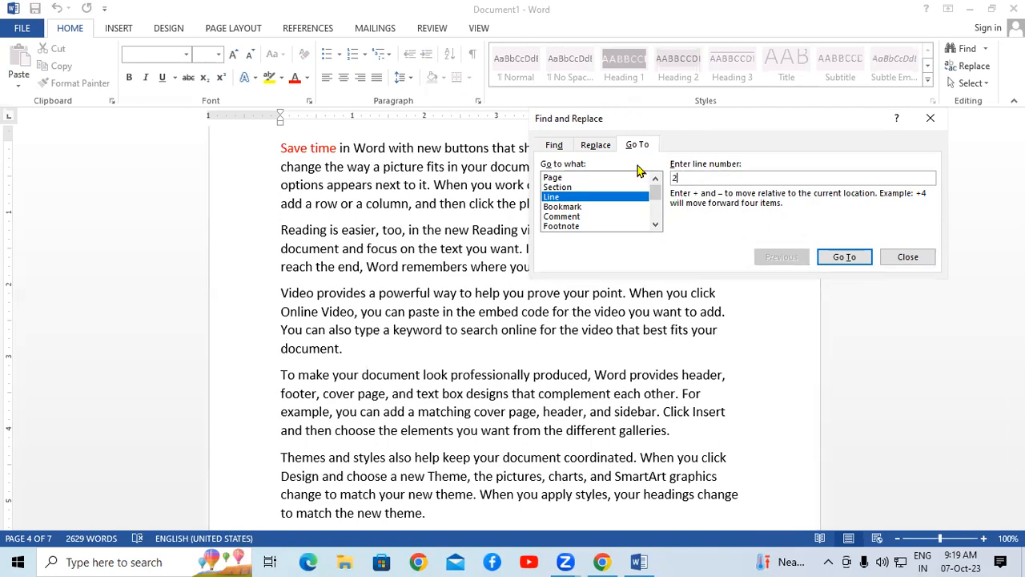
click(854, 259)
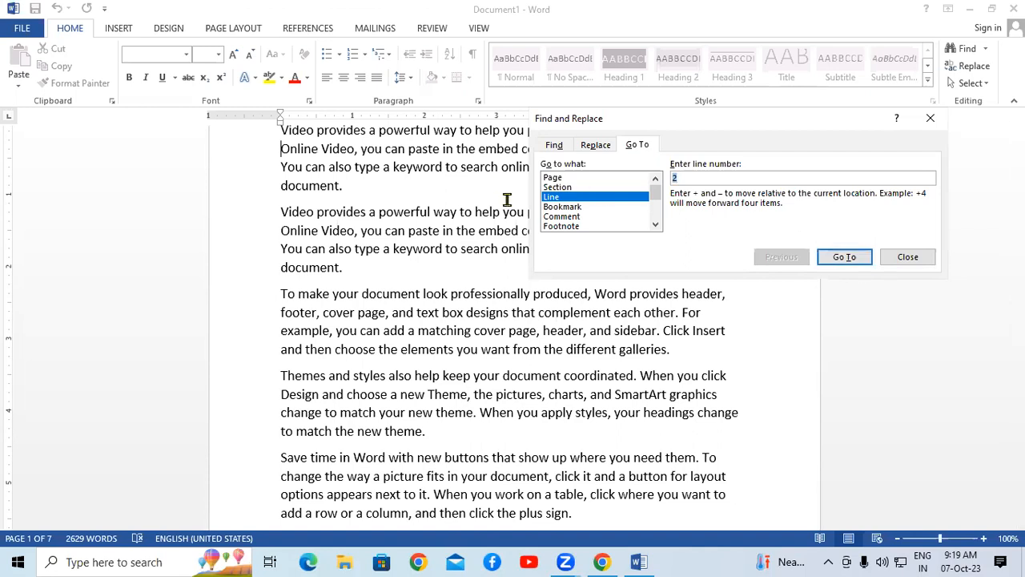
Step: View the Go To options for Comment, close the dialog and place the cursor at the end of the second paragraph
click(562, 219)
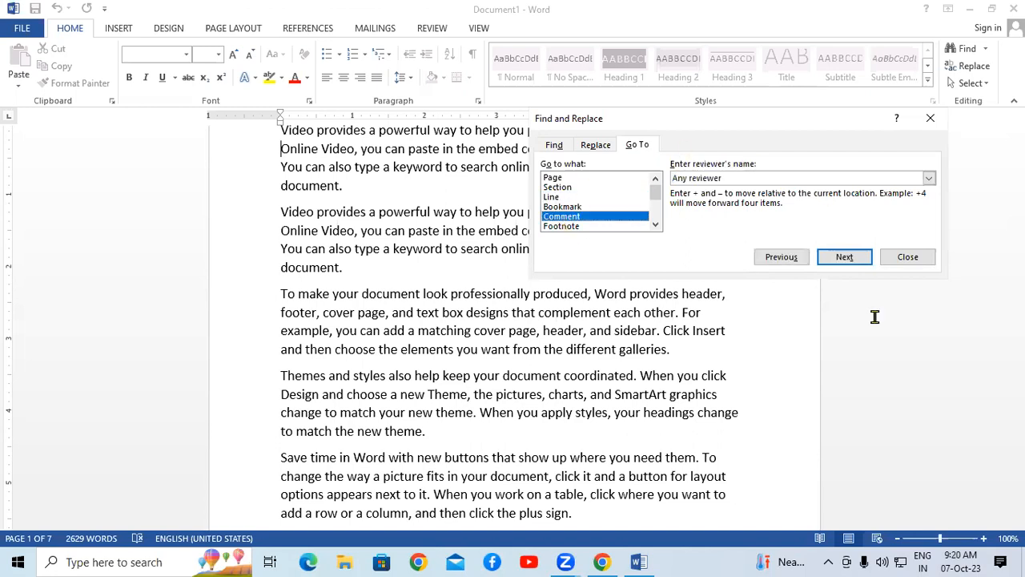
click(908, 257)
click(360, 269)
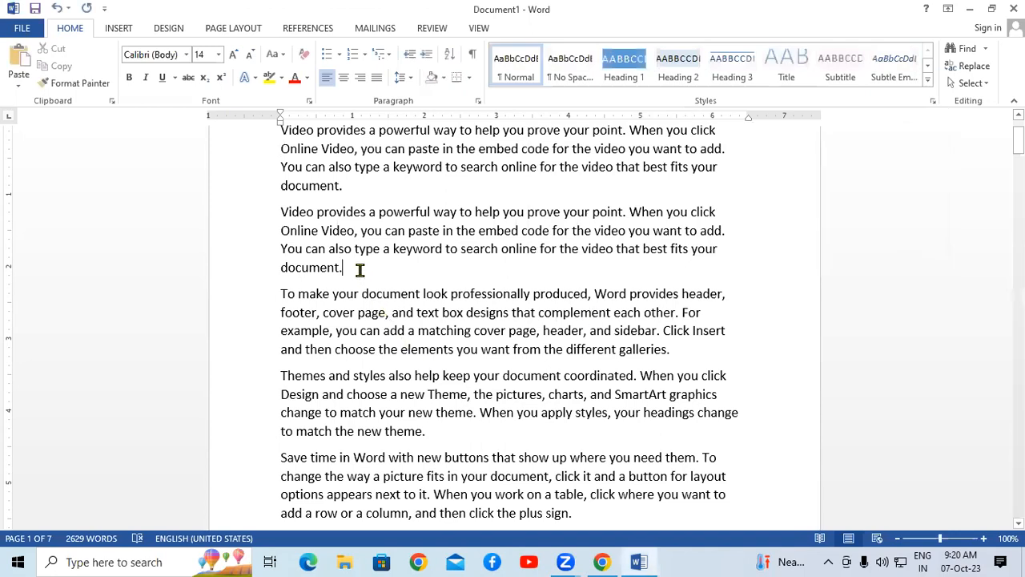
click(985, 49)
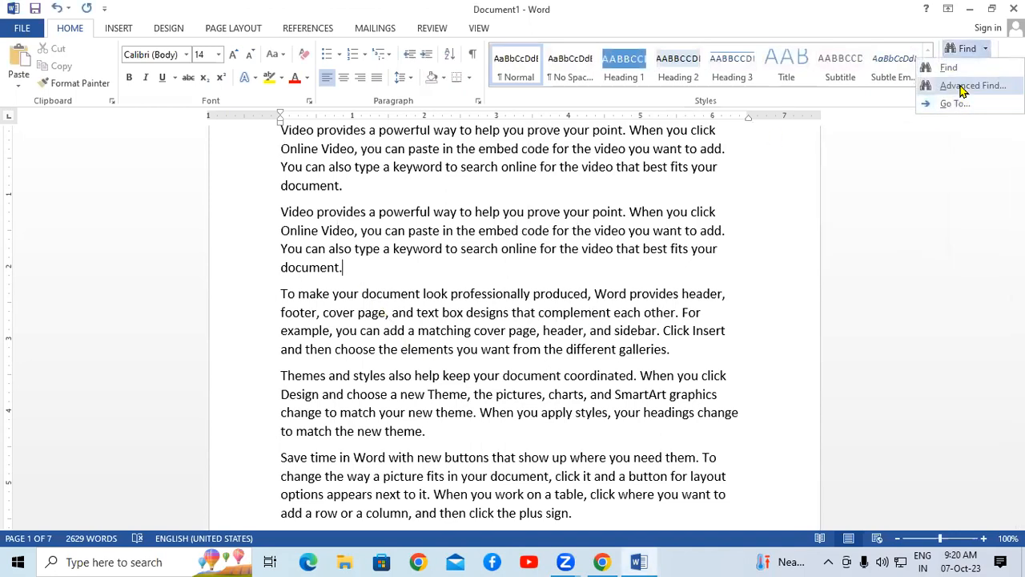
click(959, 272)
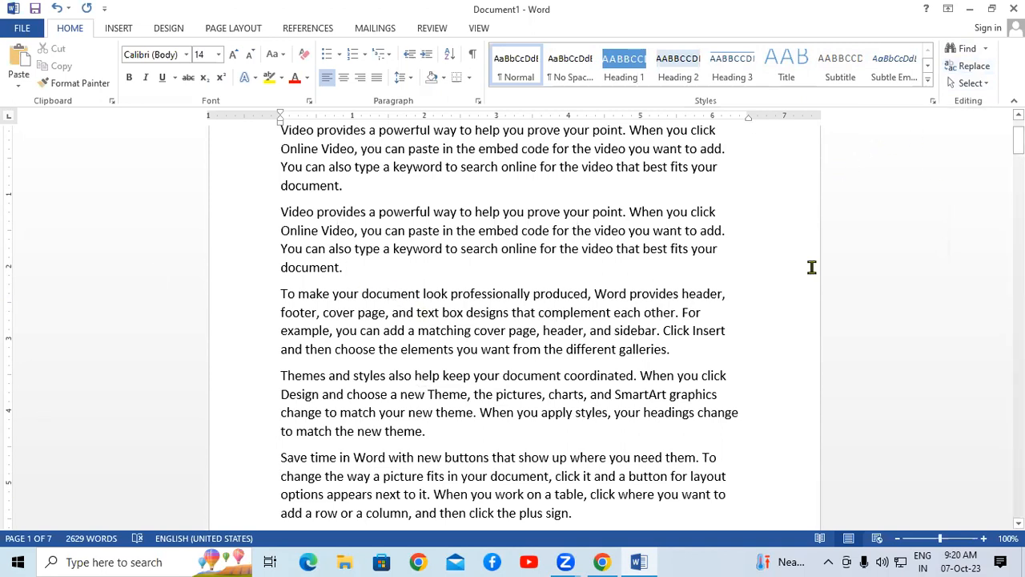
Step: Select all of the document's text and clear the selection again
click(973, 84)
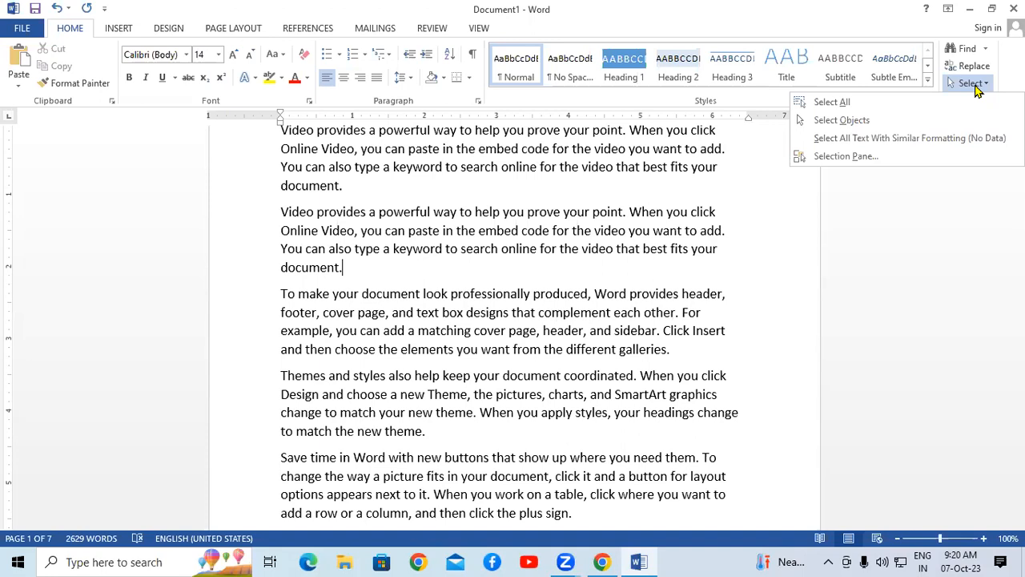
click(854, 106)
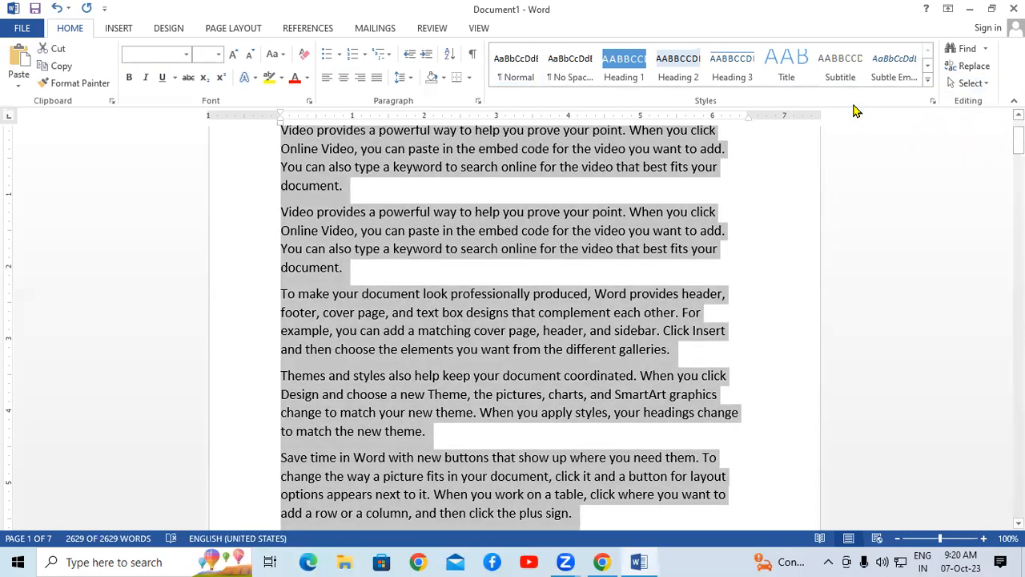
click(354, 264)
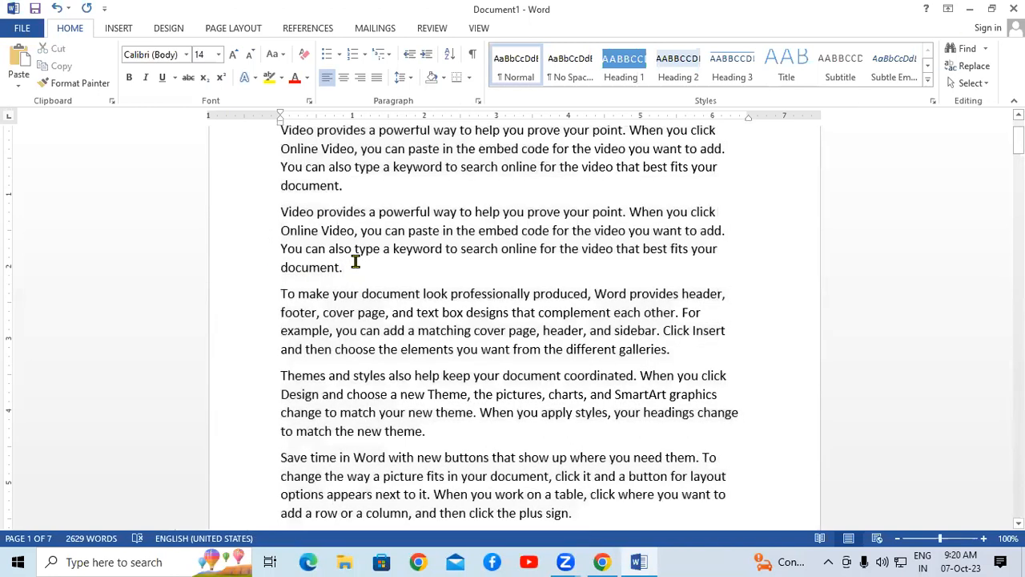
Step: Select the entire document again and deselect it by placing the cursor at the end of the second paragraph
key(ctrl+a)
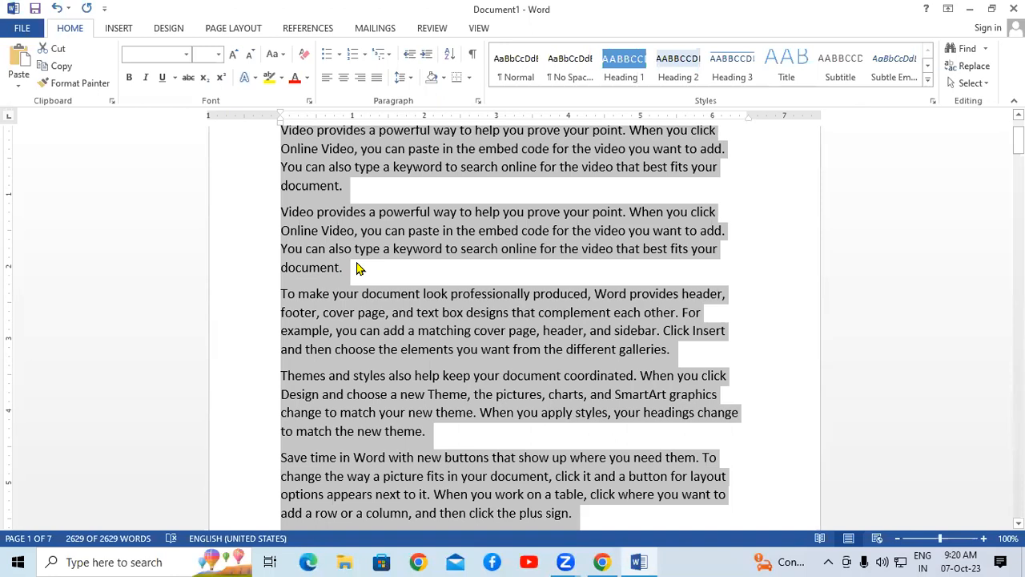
click(358, 266)
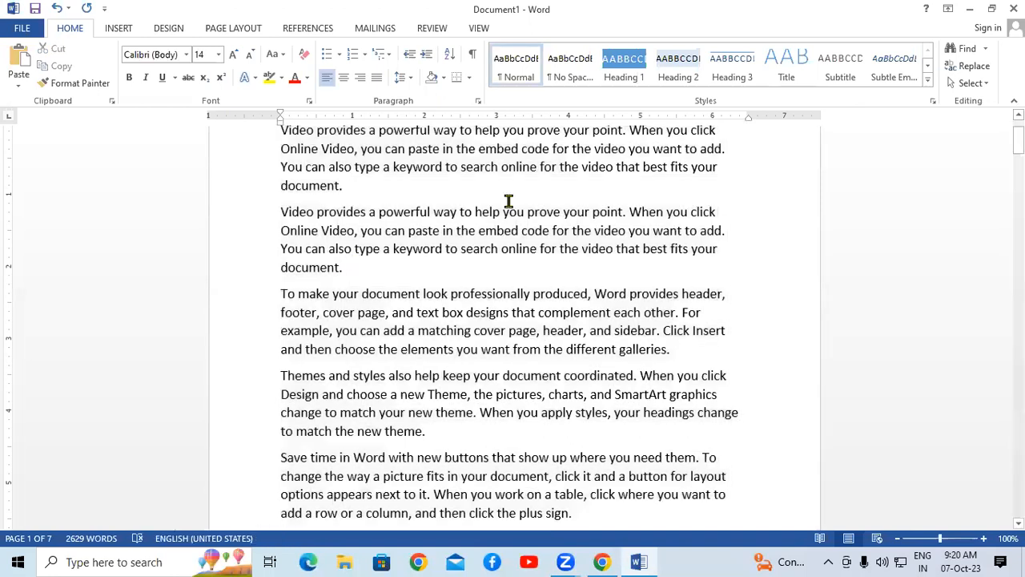
Step: Turn on Select Objects, try to select the text paragraphs by framing them, and turn the mode off again
click(972, 82)
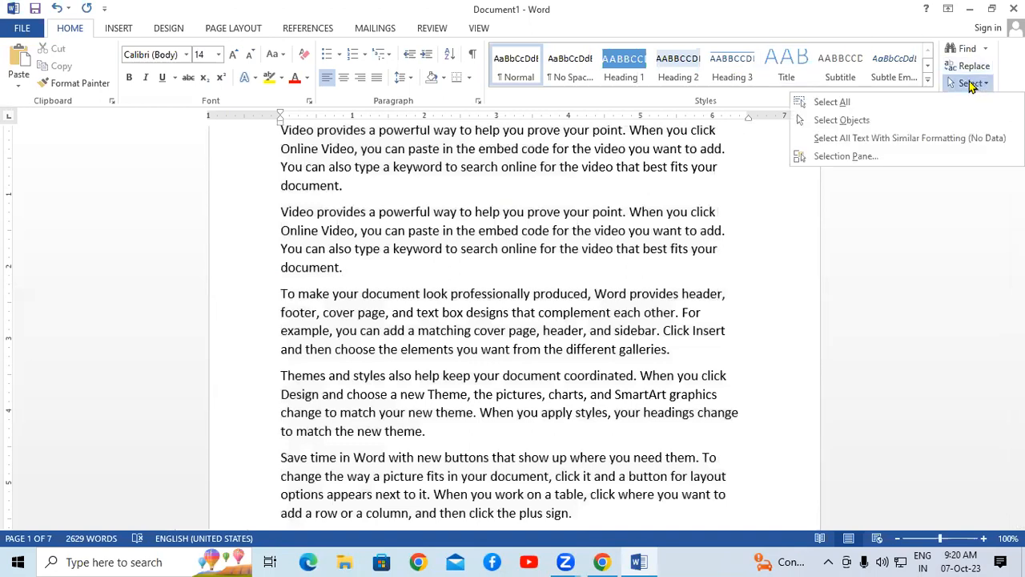
click(842, 120)
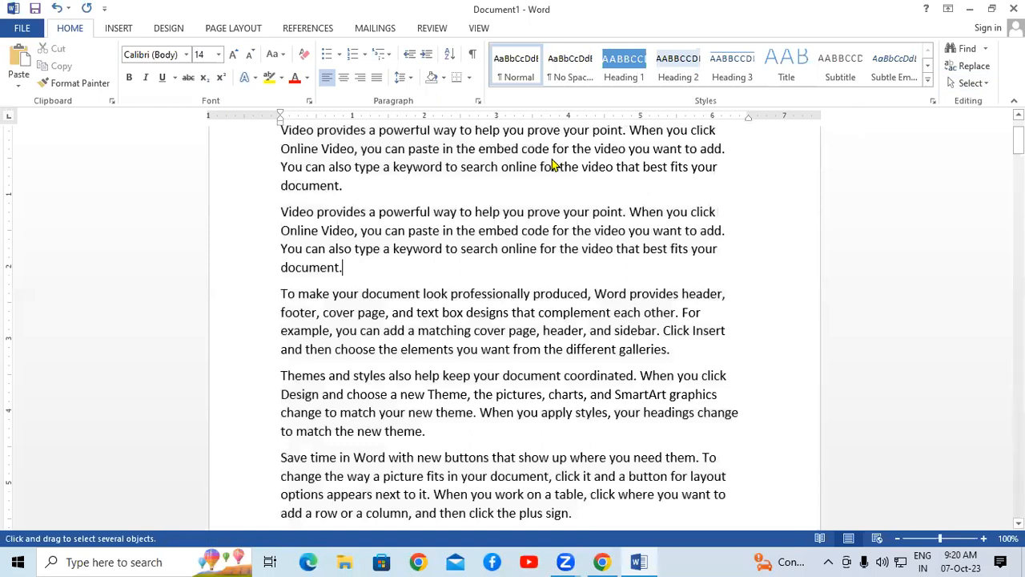
drag(269, 177, 350, 257)
drag(260, 179, 667, 401)
drag(266, 172, 773, 448)
drag(269, 204, 749, 441)
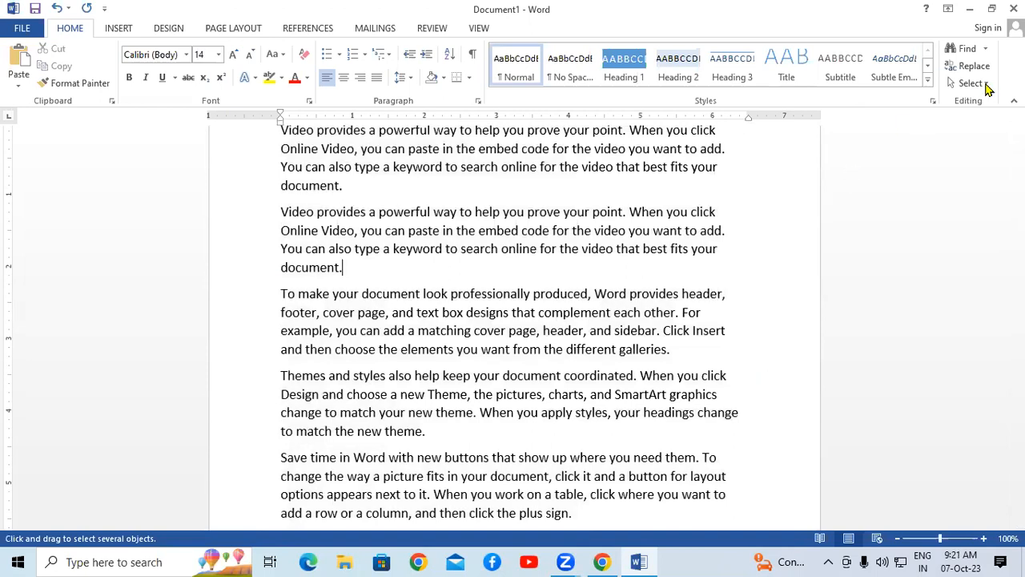
click(980, 83)
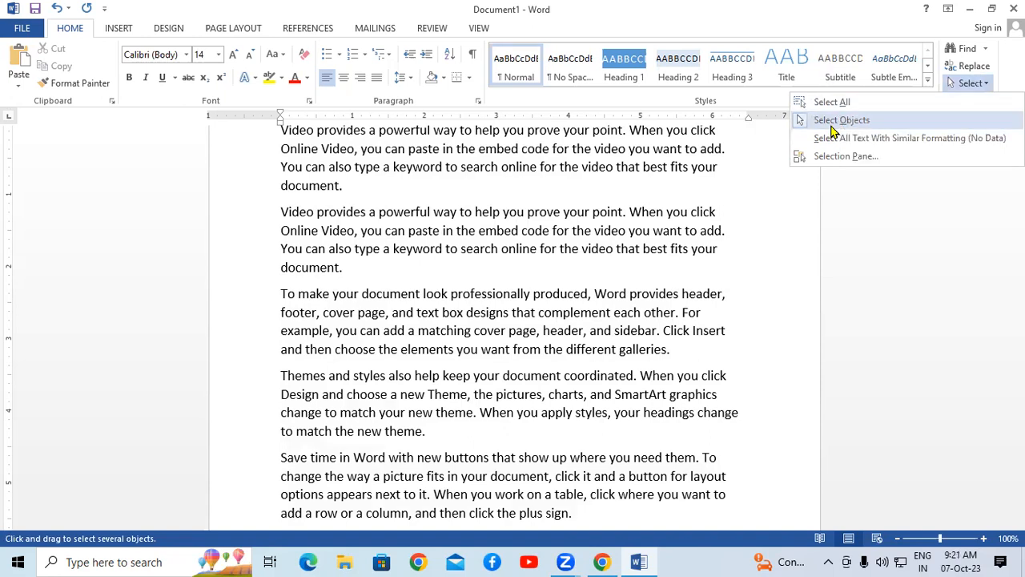
click(841, 121)
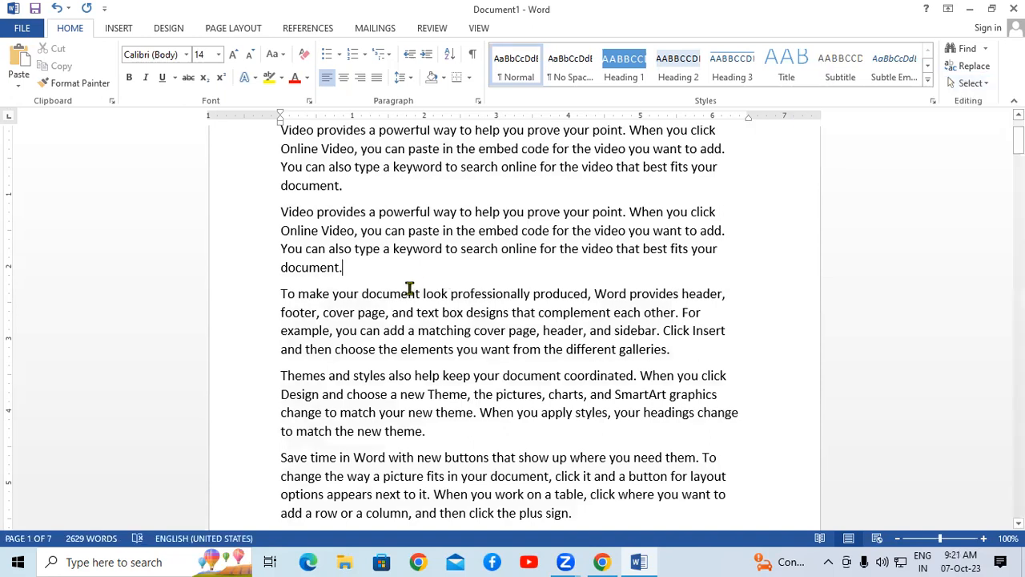
Step: Draw a wide, flat rectangle shape beside the last line of the first paragraph and deselect it
click(118, 28)
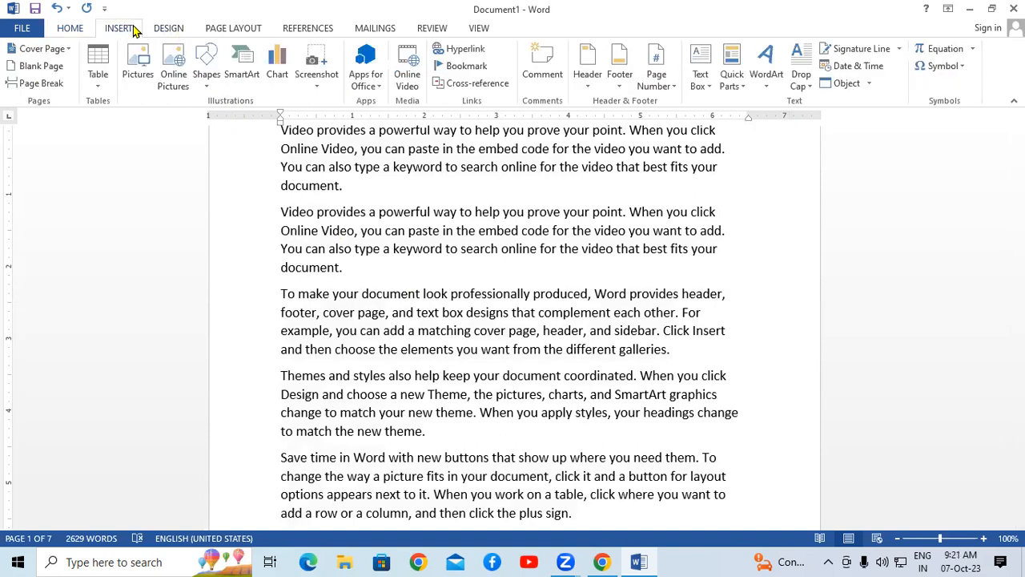
click(210, 80)
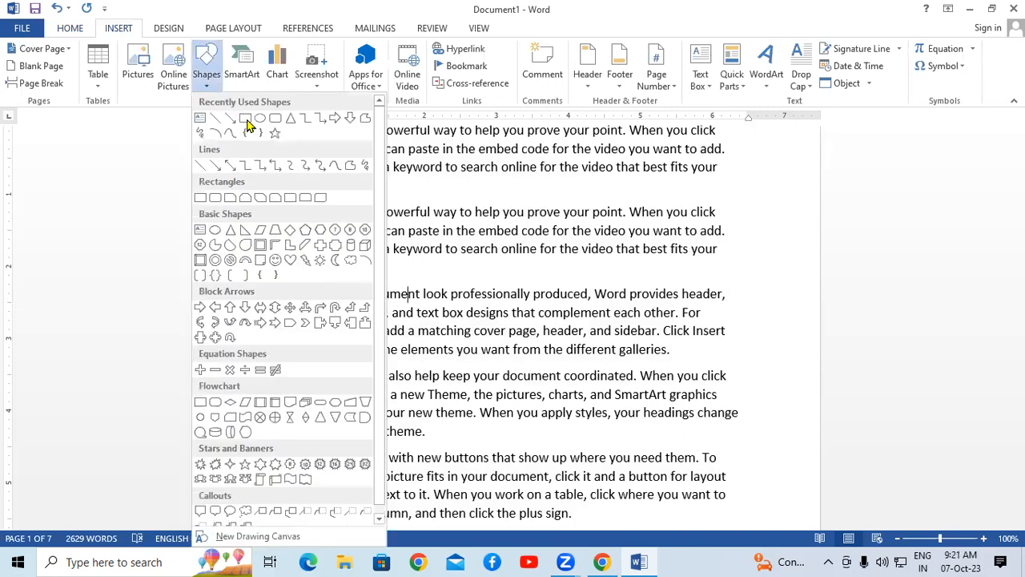
click(245, 119)
drag(382, 177, 513, 201)
click(416, 267)
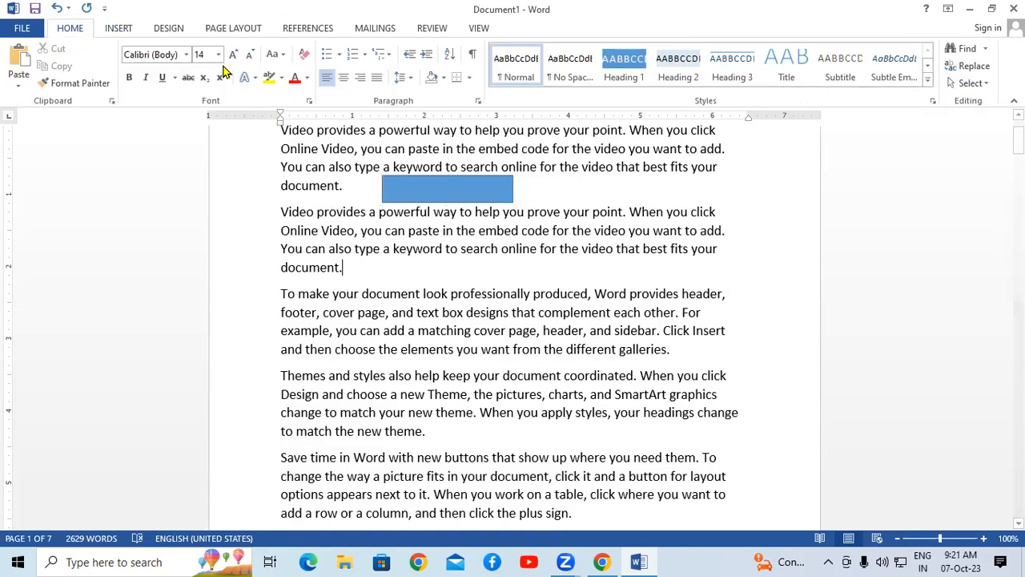
Step: Draw a right arrow shape beside the last line of the second paragraph and deselect it
click(119, 29)
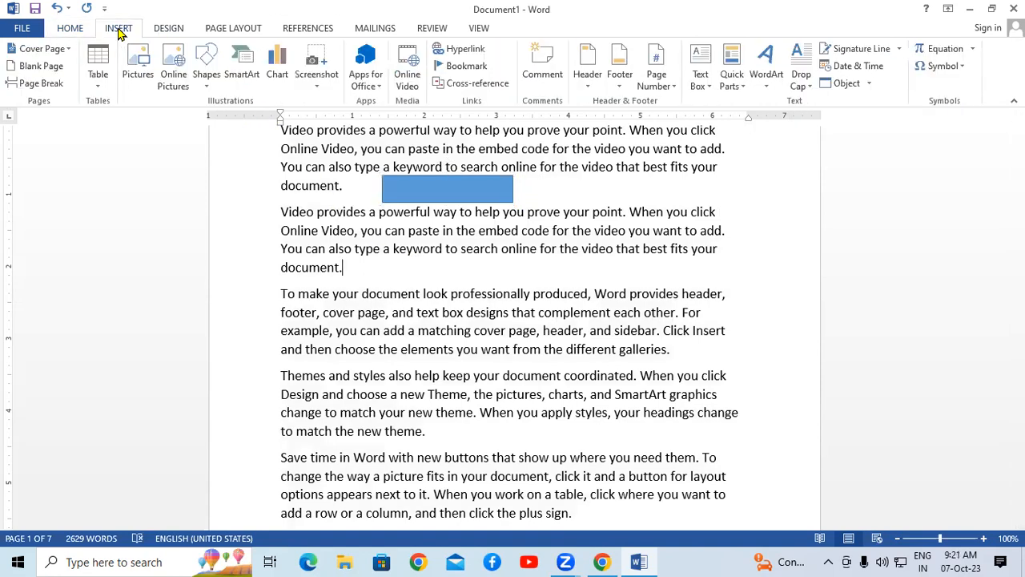
click(214, 93)
click(337, 119)
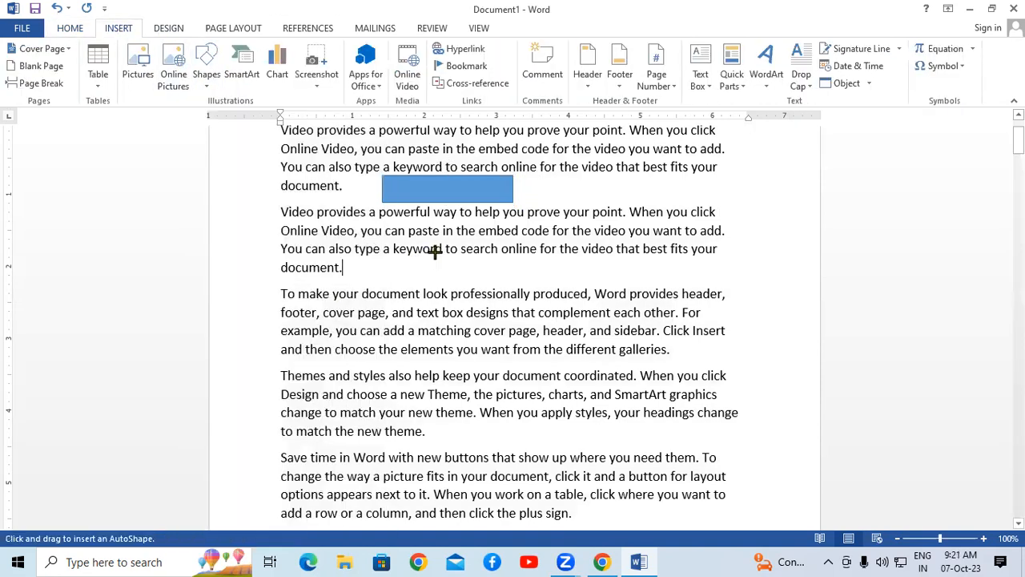
drag(422, 261, 536, 284)
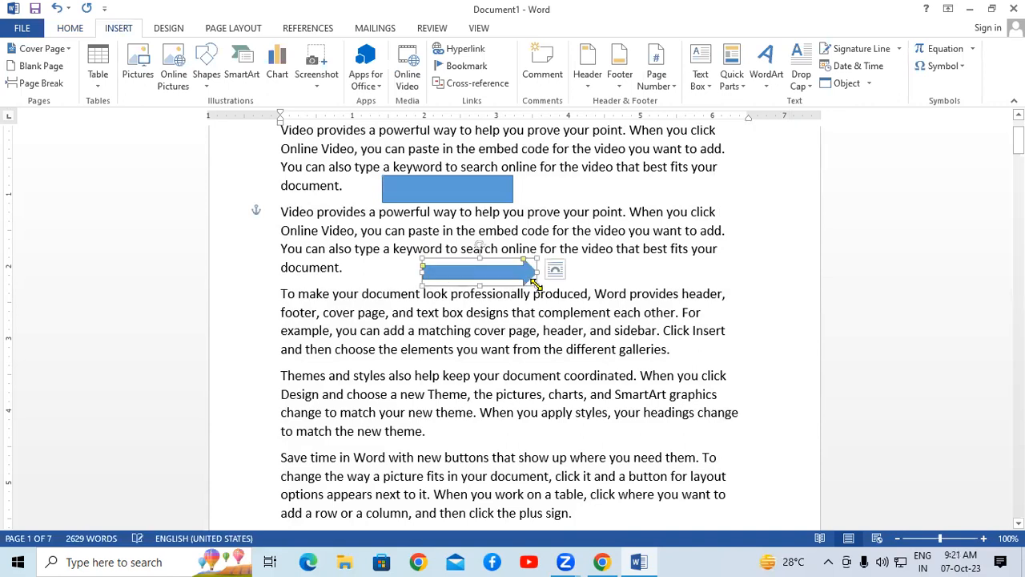
click(594, 362)
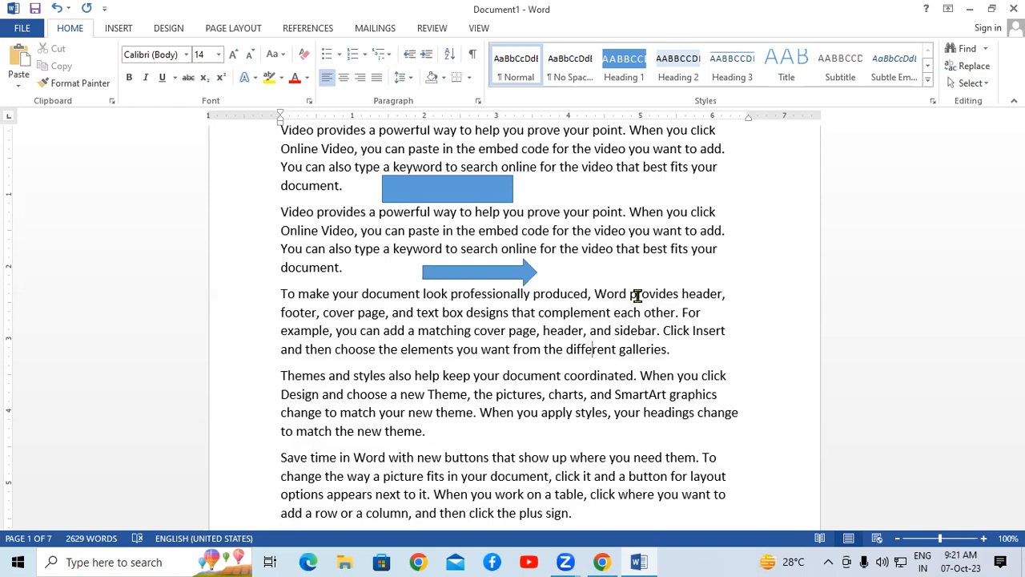
Step: Select the rectangle and the arrow together with Select Objects and move both about one inch to the right
click(957, 86)
click(875, 123)
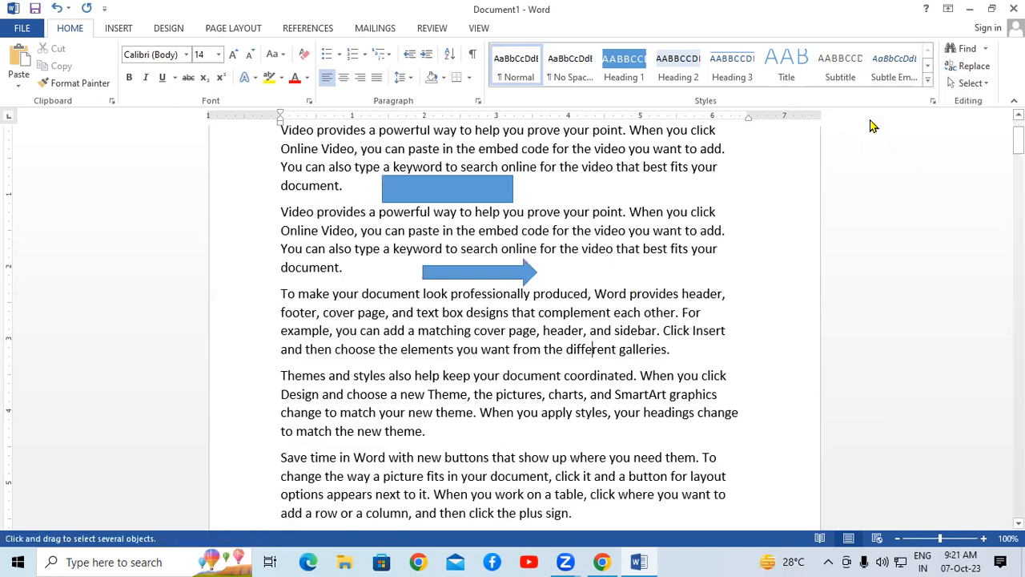
drag(256, 142, 619, 319)
mouse_move(659, 343)
mouse_down()
mouse_move(712, 379)
mouse_move(746, 426)
mouse_up()
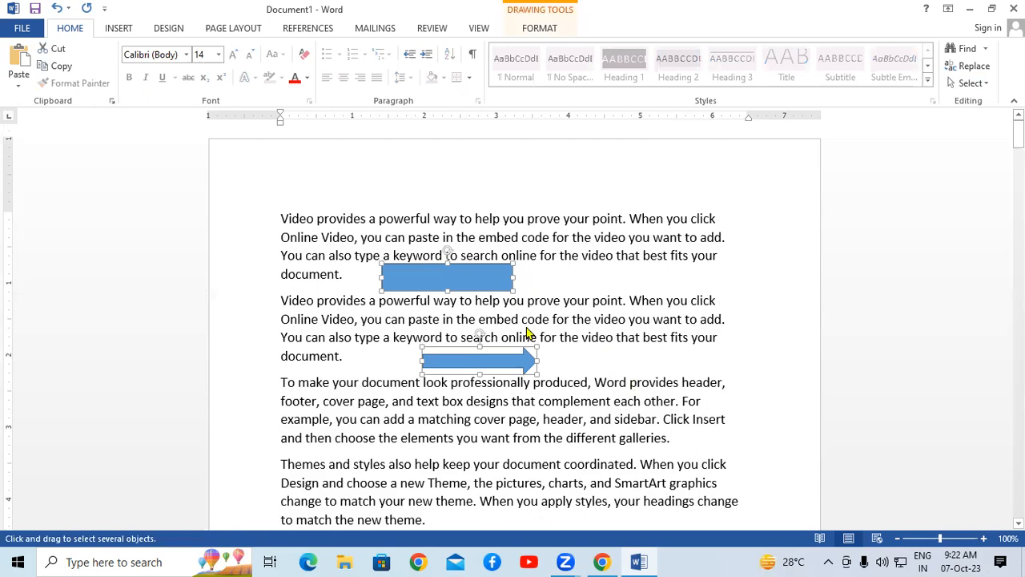
drag(476, 281, 545, 285)
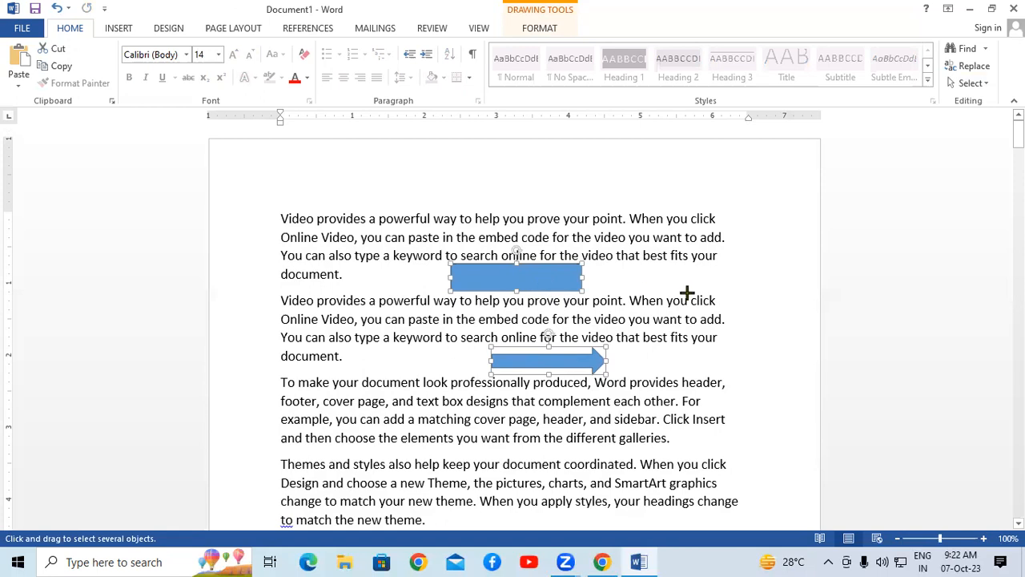
Step: Frame the rectangle and the arrow one after the other with Select Objects to select each shape
drag(269, 201, 479, 290)
drag(402, 251, 592, 313)
mouse_move(431, 326)
mouse_down()
mouse_move(590, 384)
mouse_move(731, 399)
mouse_up()
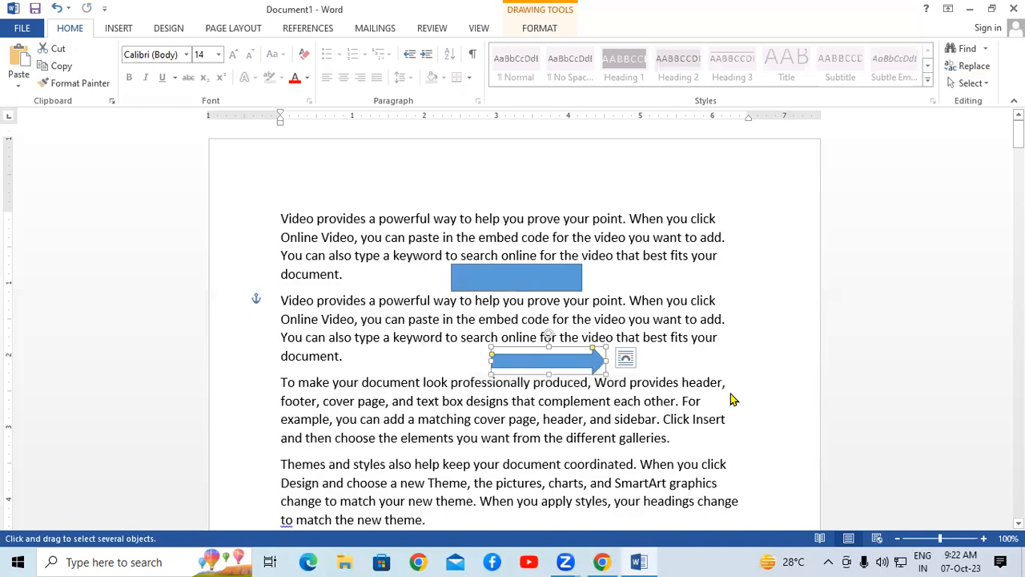
Step: Apply Select All to the text and both shapes, and clear the selection
click(973, 83)
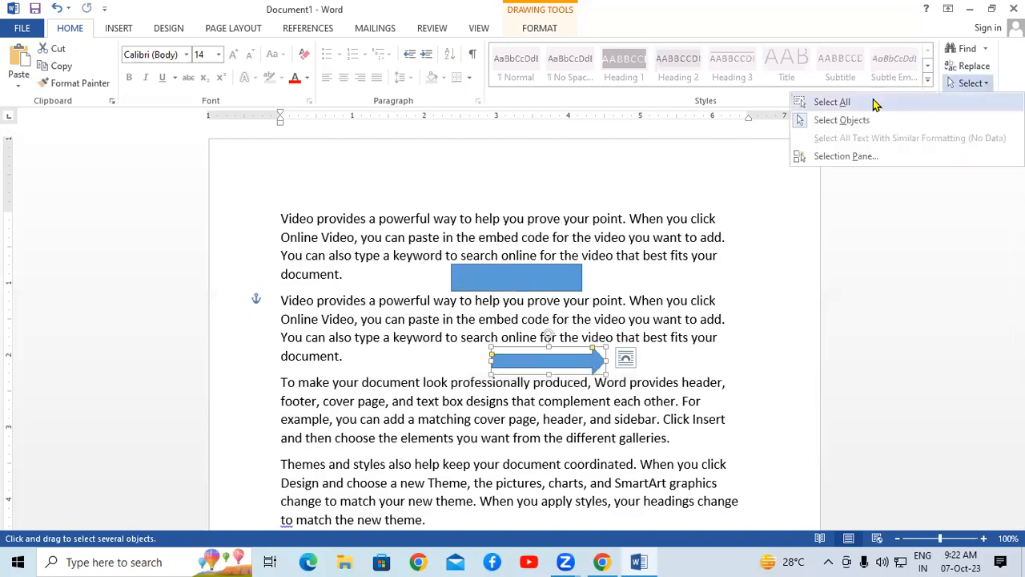
click(837, 104)
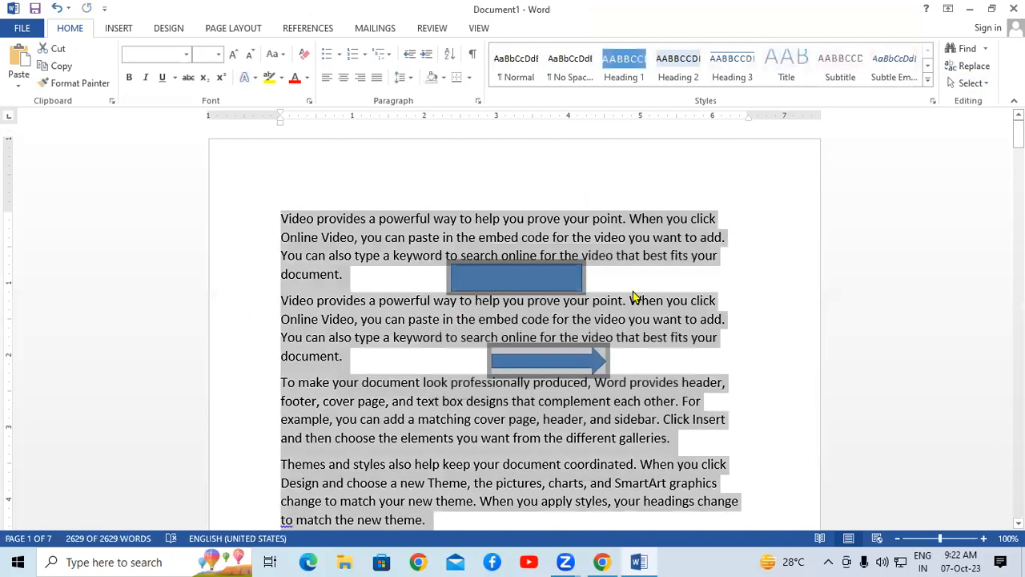
click(535, 282)
click(664, 269)
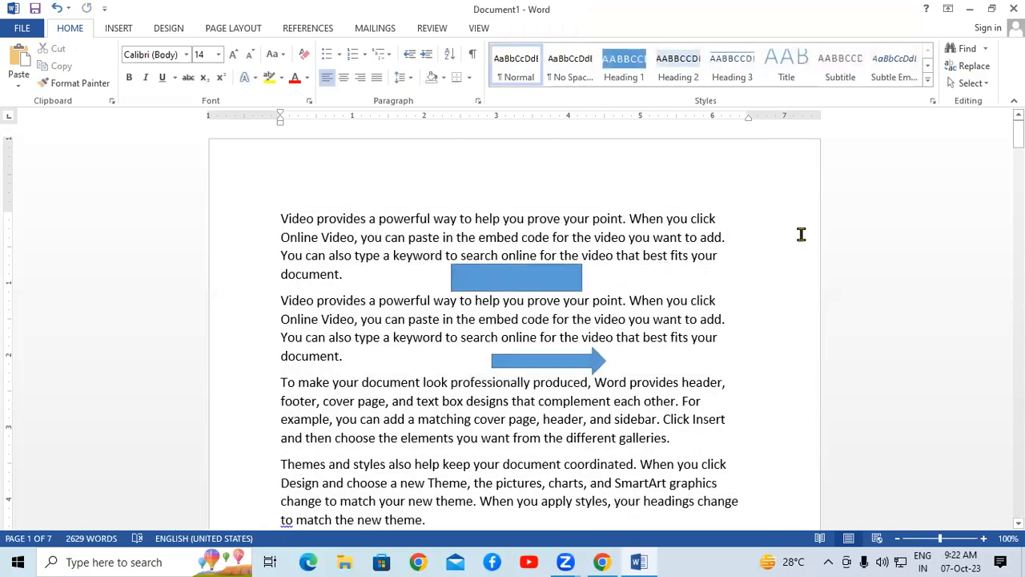
Step: Insert a new line reading "Word" above the first paragraph
click(973, 83)
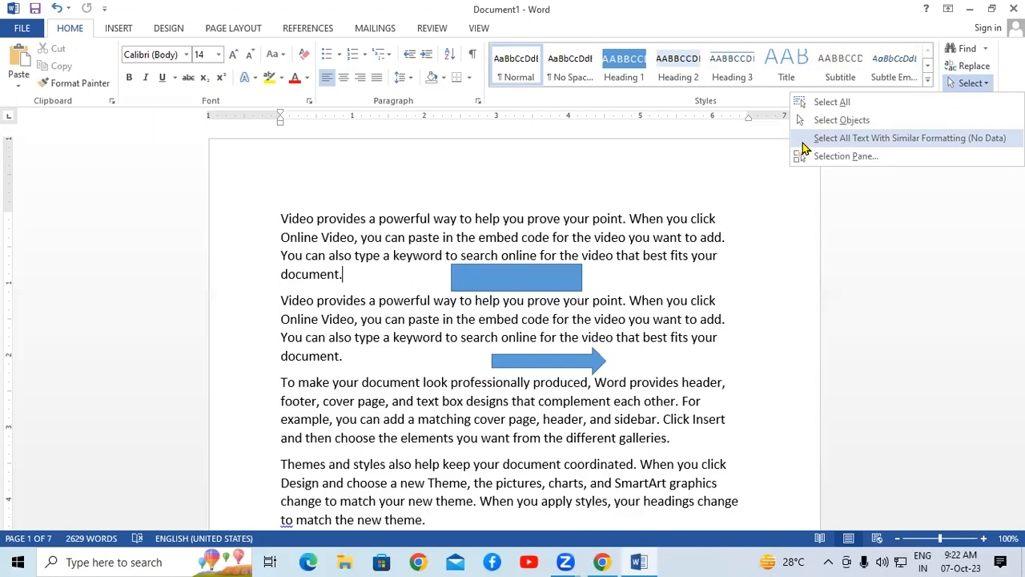
click(401, 298)
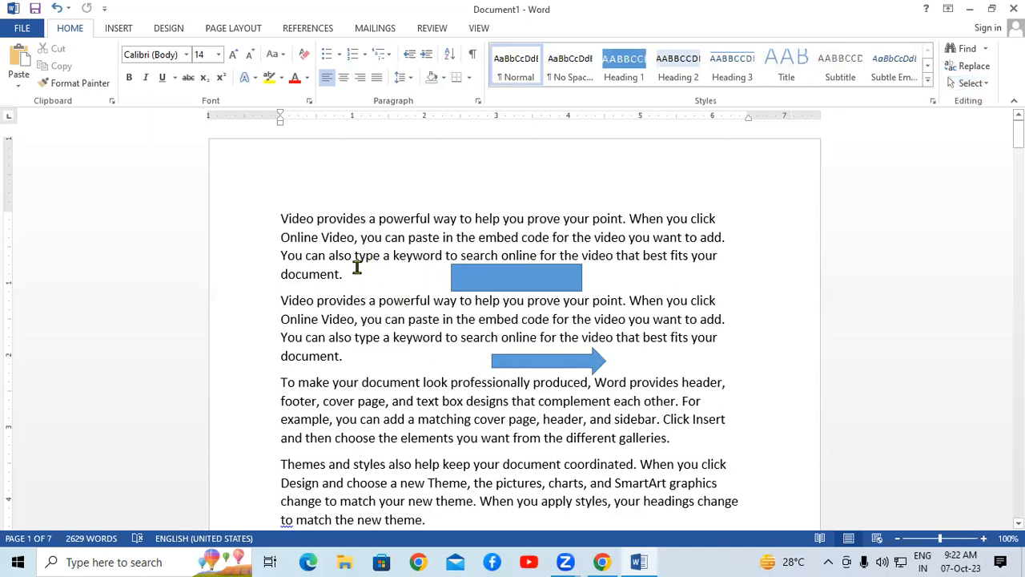
key(Return)
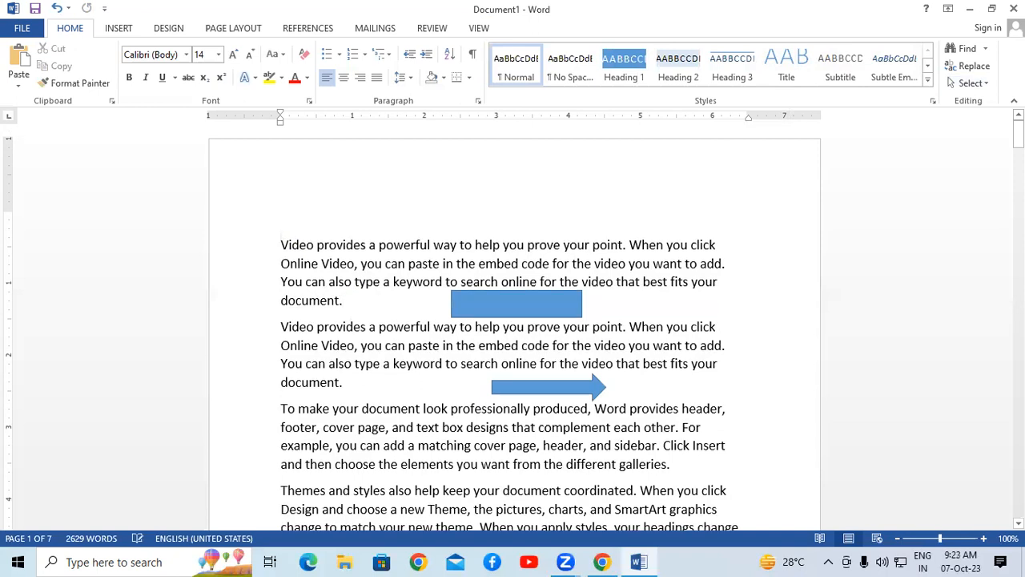
click(290, 220)
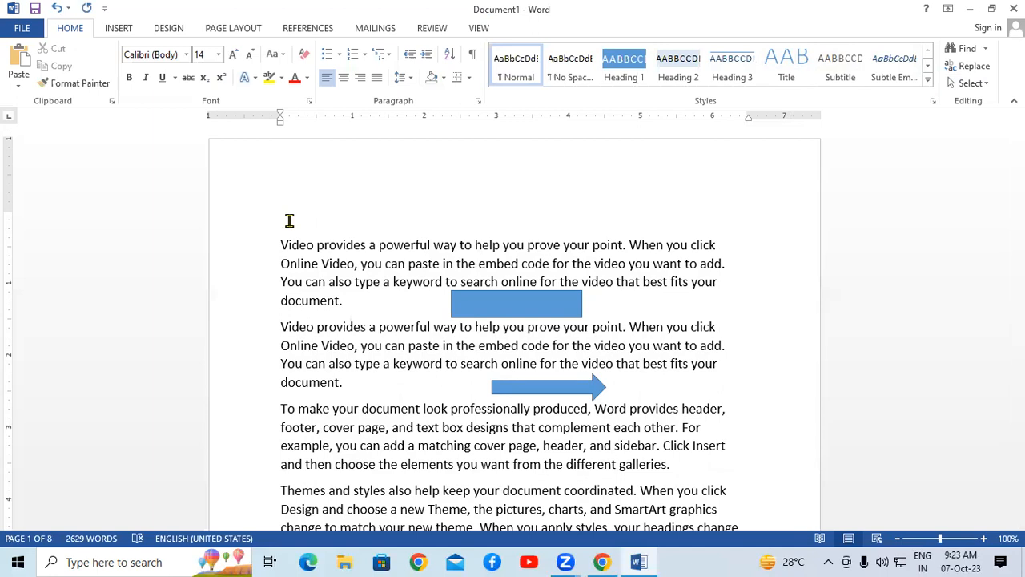
text(Word)
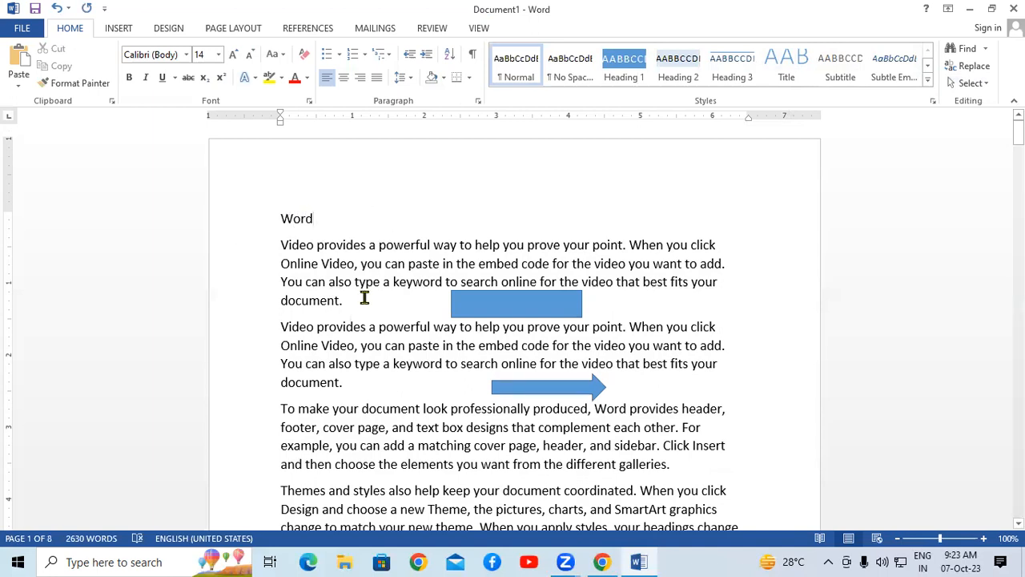
Step: Insert a new line reading "Excel" after the paragraph that begins "To make your document look professionally produced"
scroll(354, 376, down, 2)
click(723, 393)
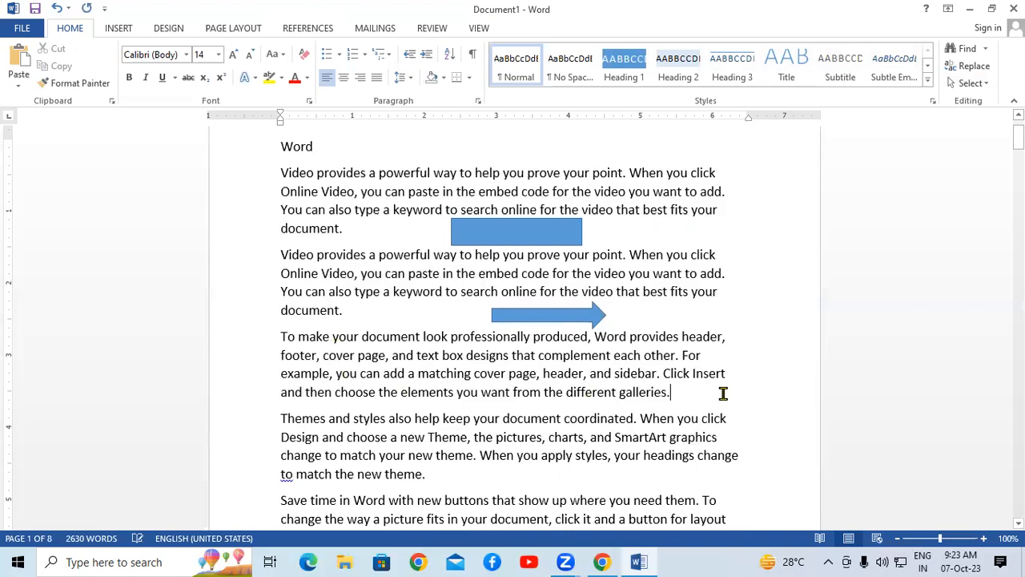
key(Return)
text(E)
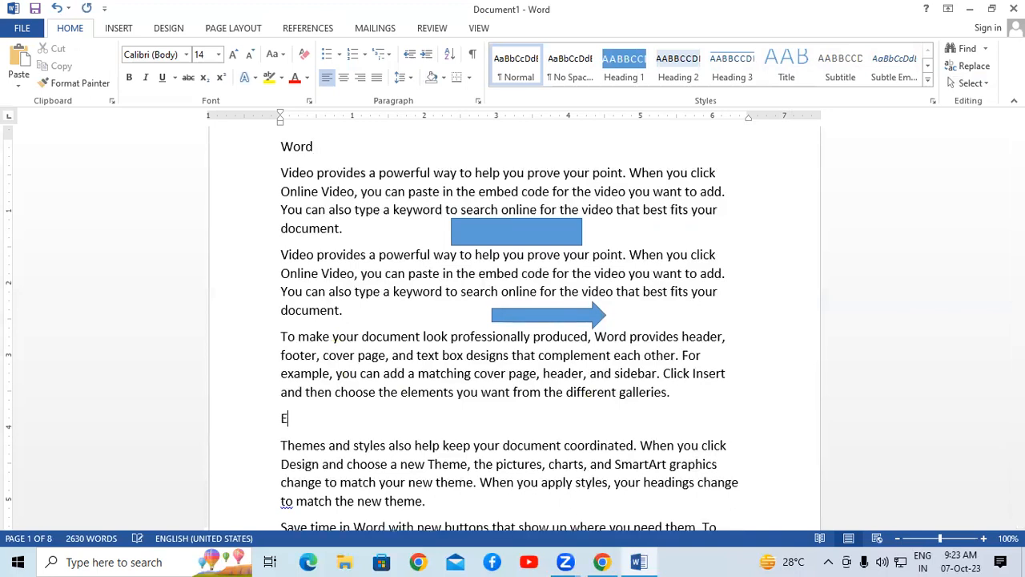
text(xcel)
Step: Increase the font size of the "Excel" line by one step
click(277, 418)
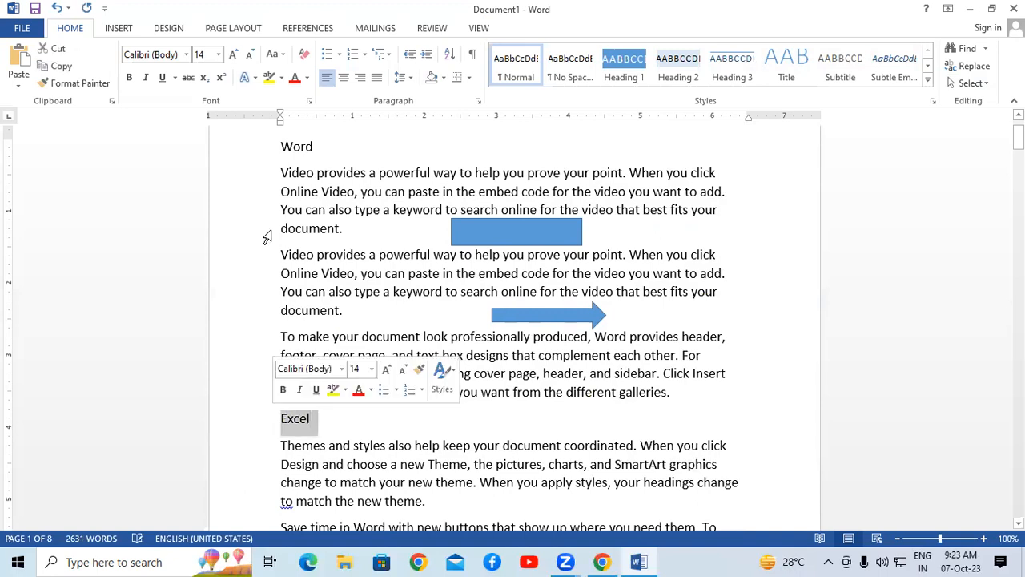
click(233, 55)
click(405, 433)
Step: Split the second paragraph after its first line and insert a separate line reading "Computer" there
click(721, 255)
key(Return)
key(Return)
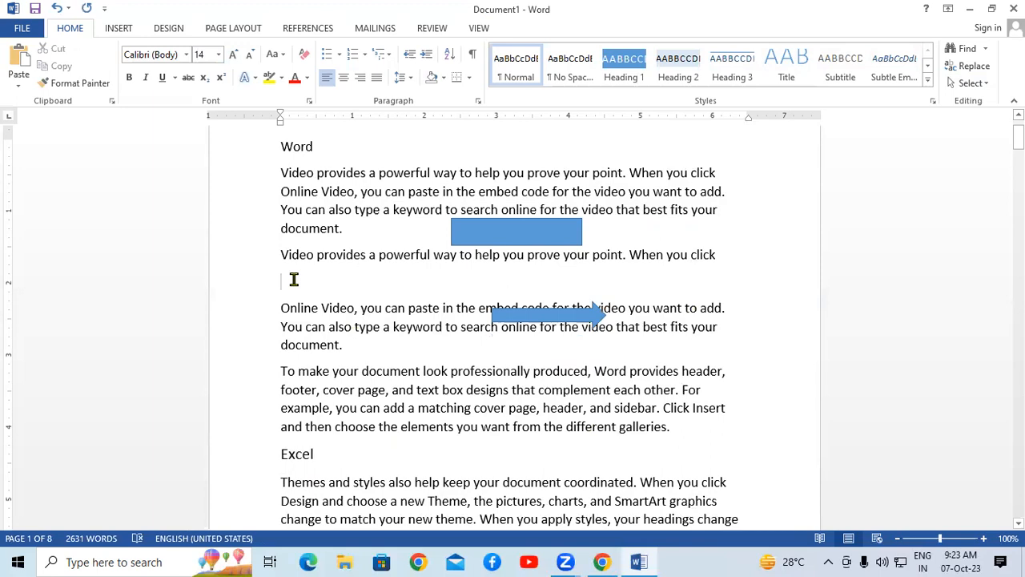
text(Computer)
click(361, 161)
Step: Format the "Word" line as bold, size 16 and red, and select it again
drag(282, 147, 323, 152)
click(130, 76)
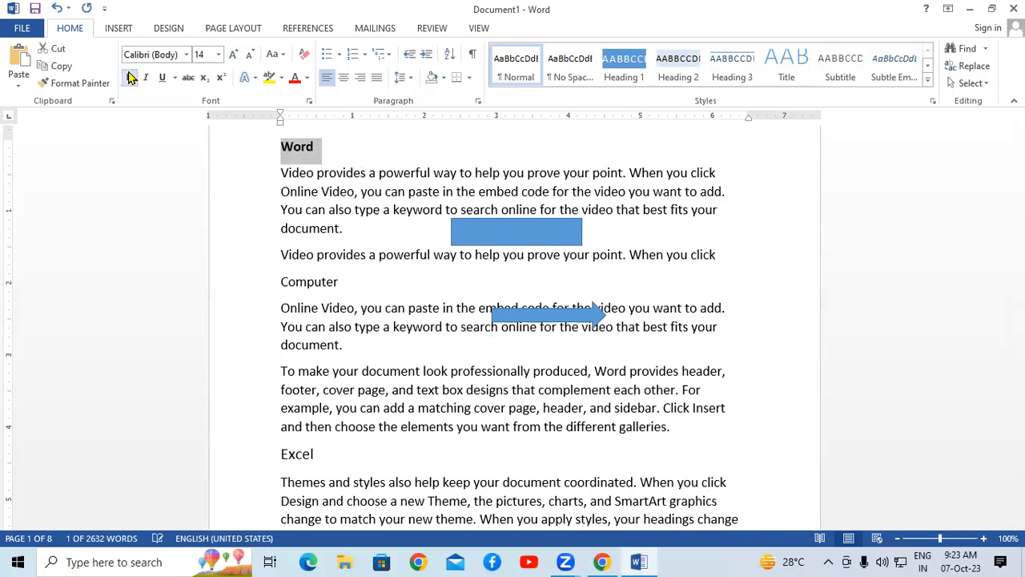
click(236, 54)
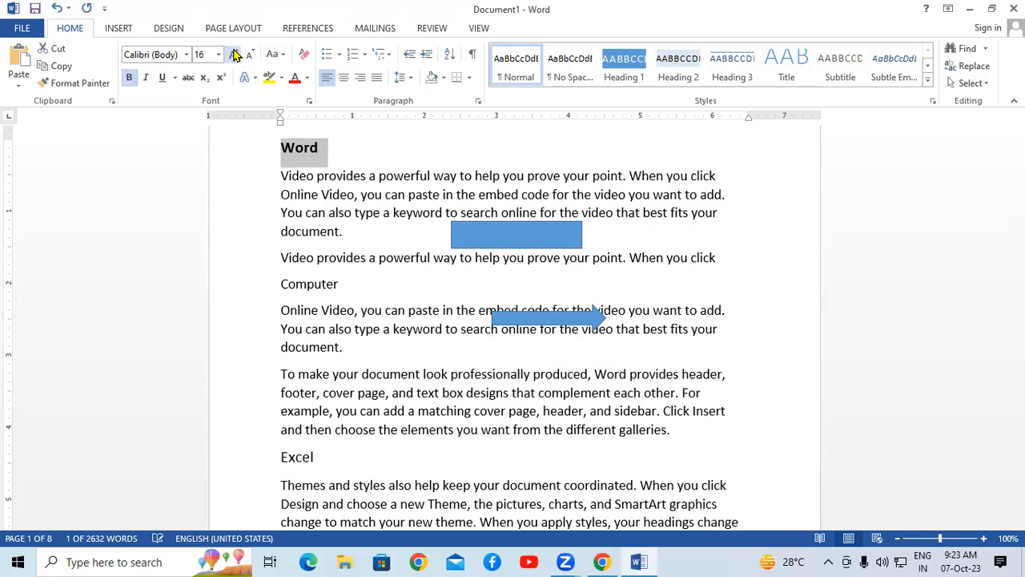
click(283, 148)
double_click(328, 145)
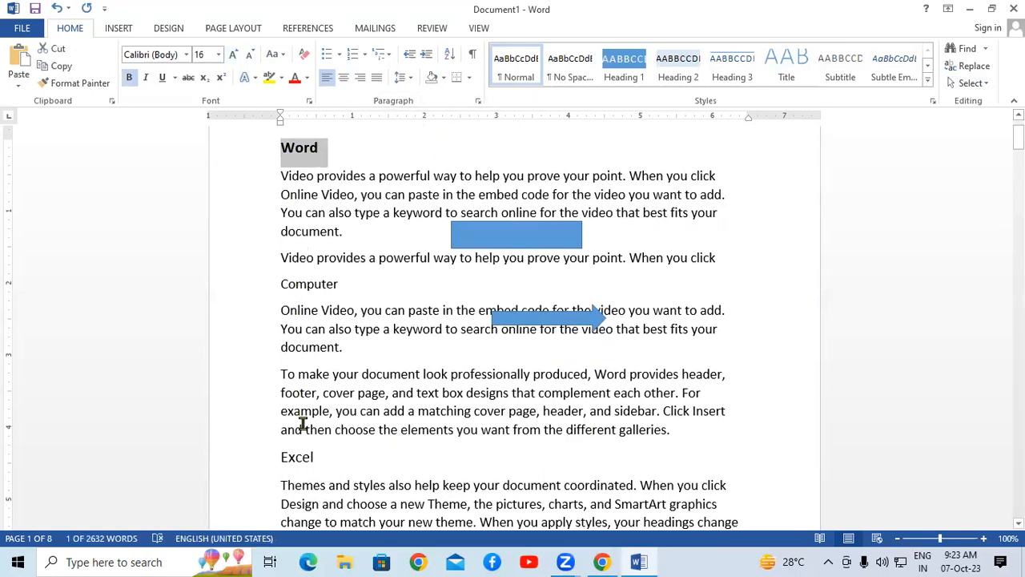
click(295, 78)
click(310, 154)
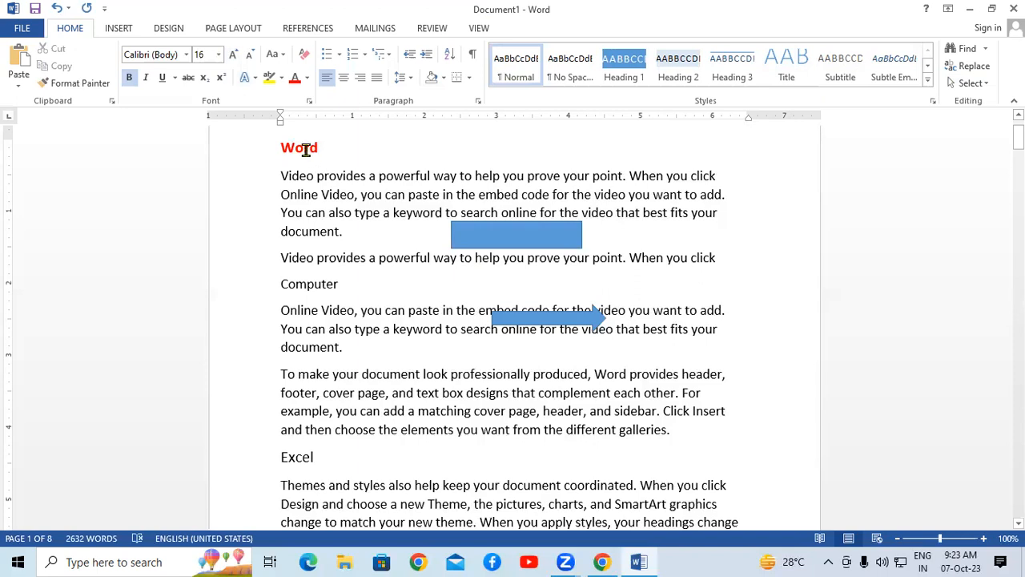
drag(280, 145, 341, 153)
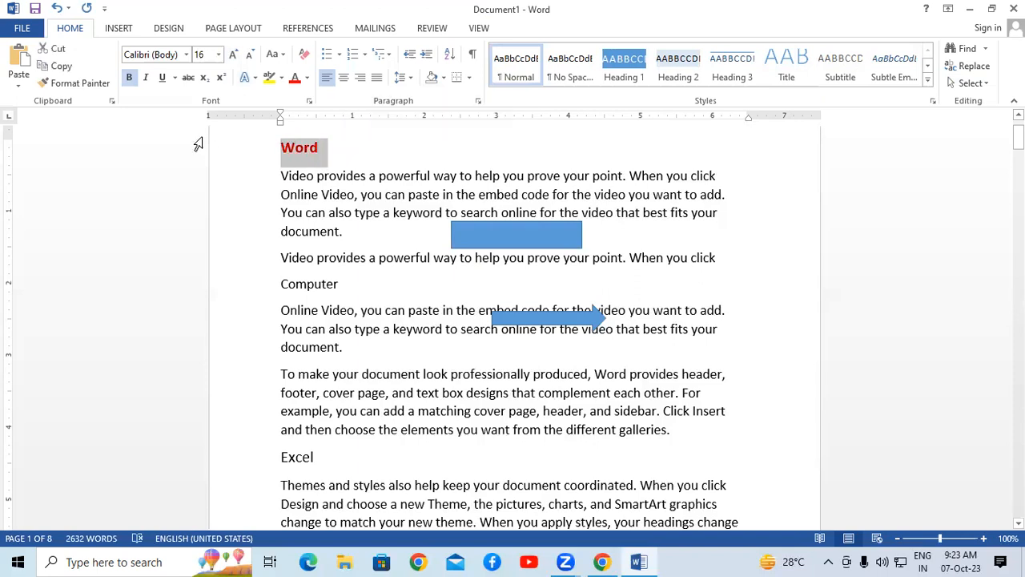
Step: Copy the "Word" heading's formatting onto the "Computer" and "Excel" lines with Format Painter
click(80, 84)
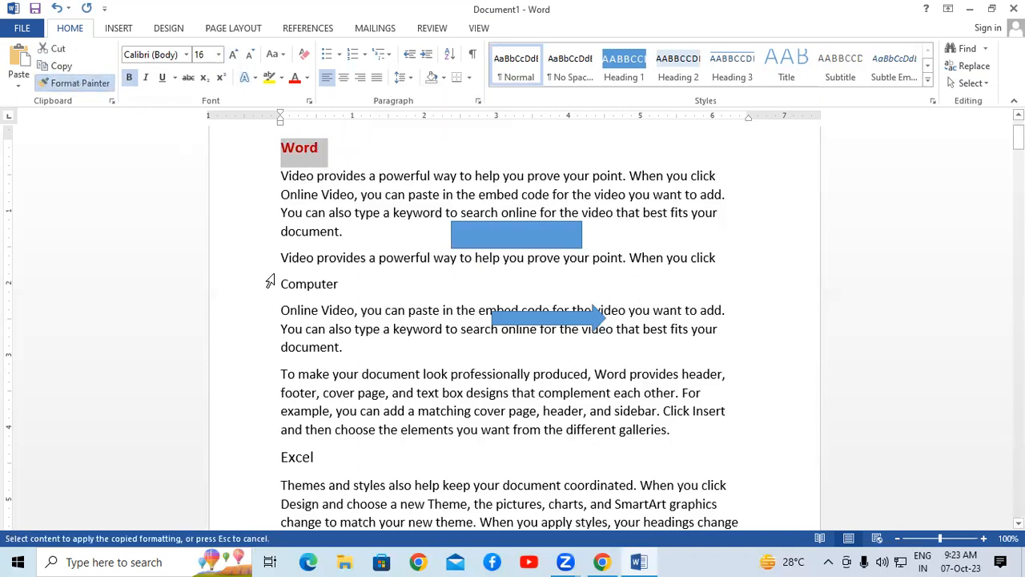
mouse_move(276, 285)
mouse_down()
mouse_move(380, 291)
mouse_move(370, 298)
mouse_up()
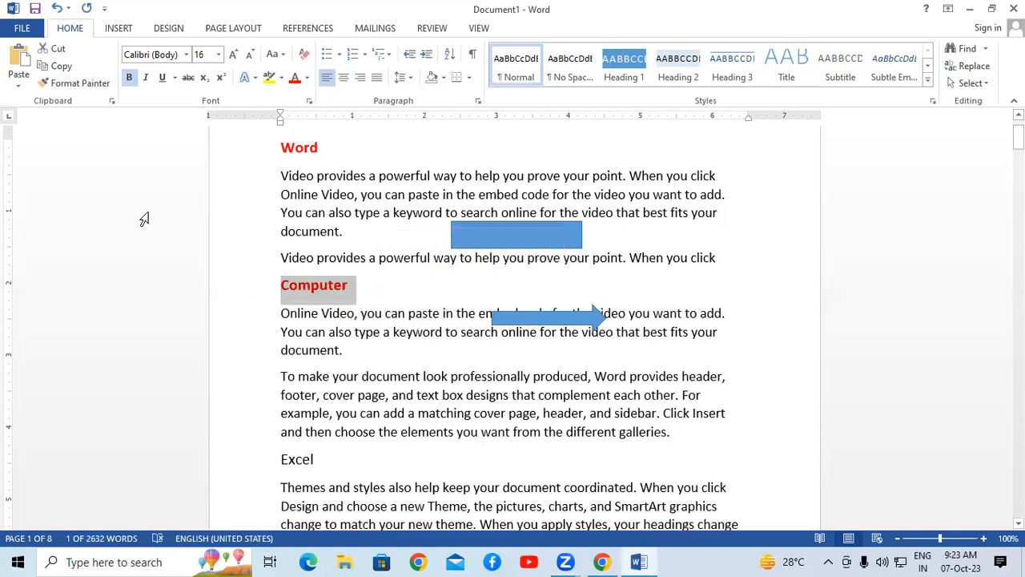
click(106, 87)
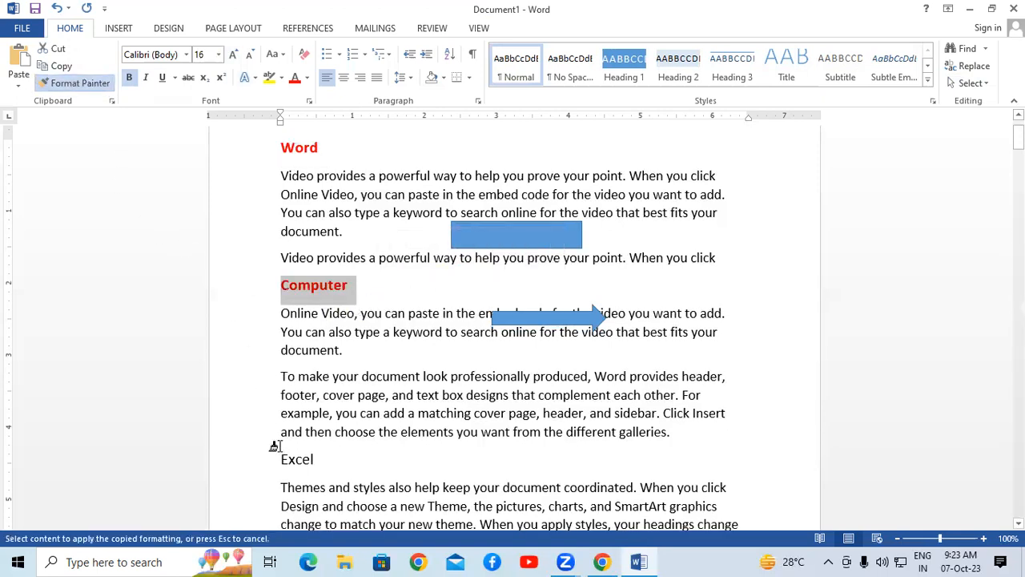
drag(270, 459, 366, 469)
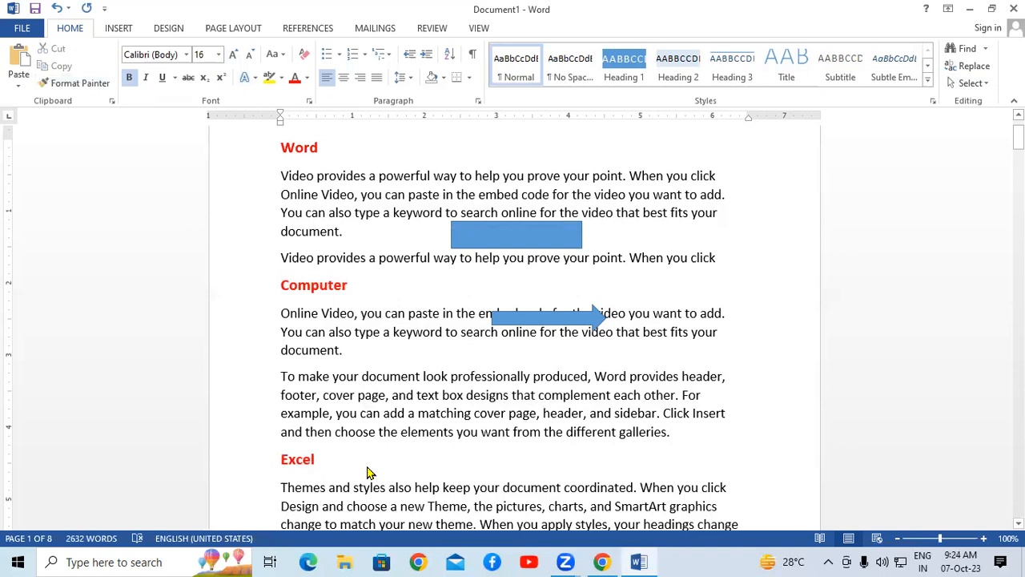
click(664, 176)
click(628, 178)
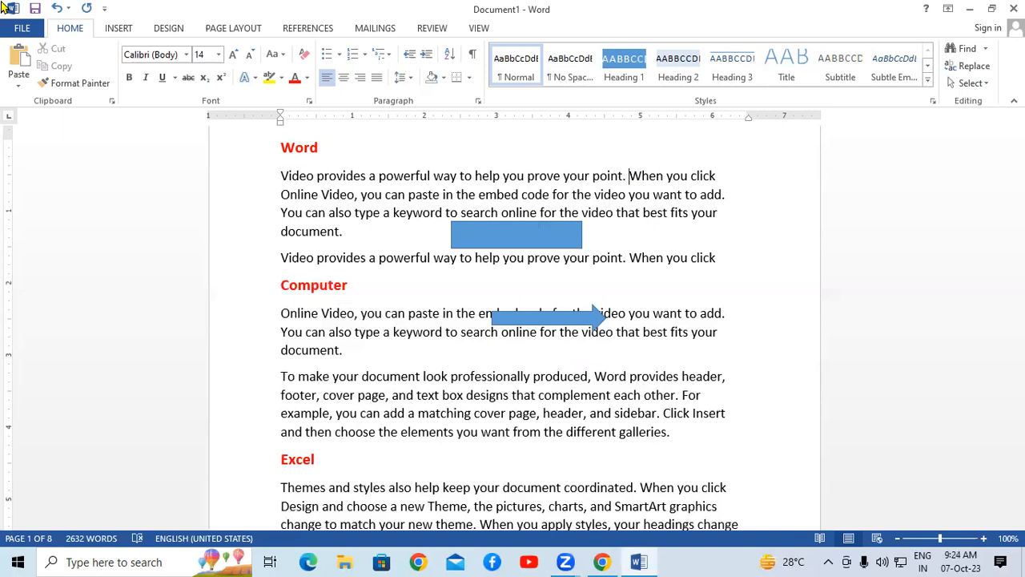
Step: Select the "Excel" heading and extend the selection to all text with similar formatting, then clear the selection
click(244, 395)
drag(275, 463, 334, 467)
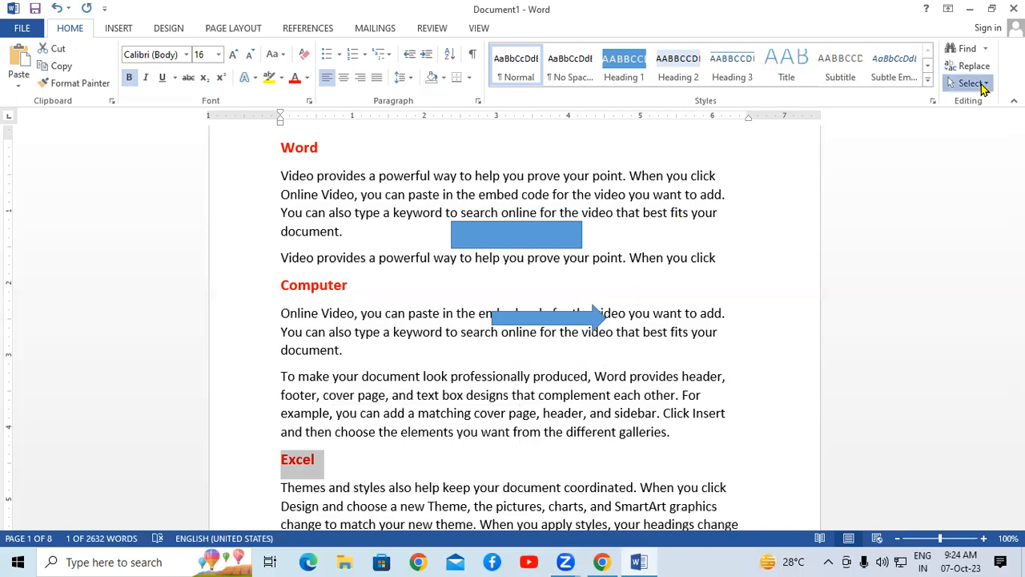
click(983, 86)
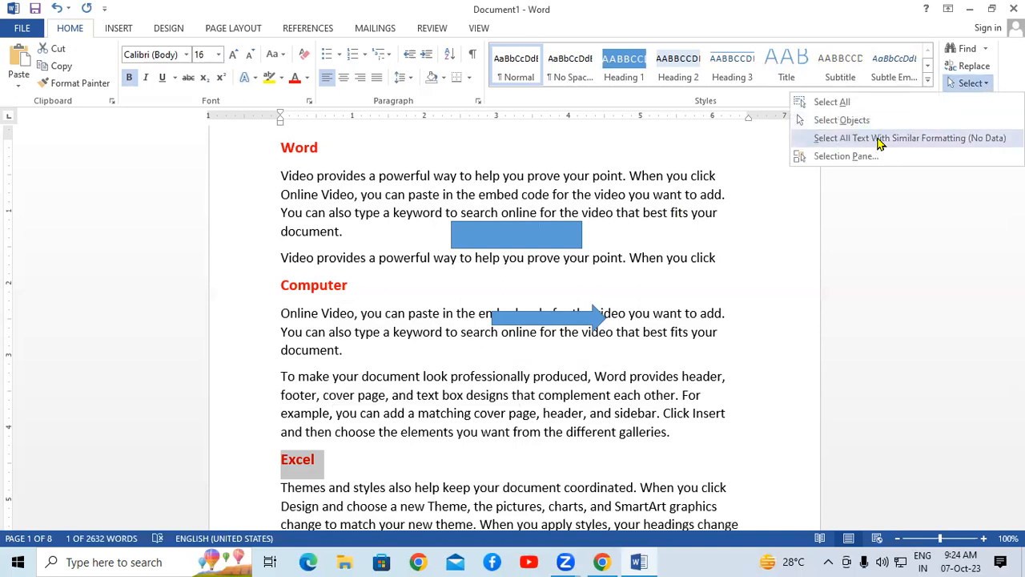
click(906, 139)
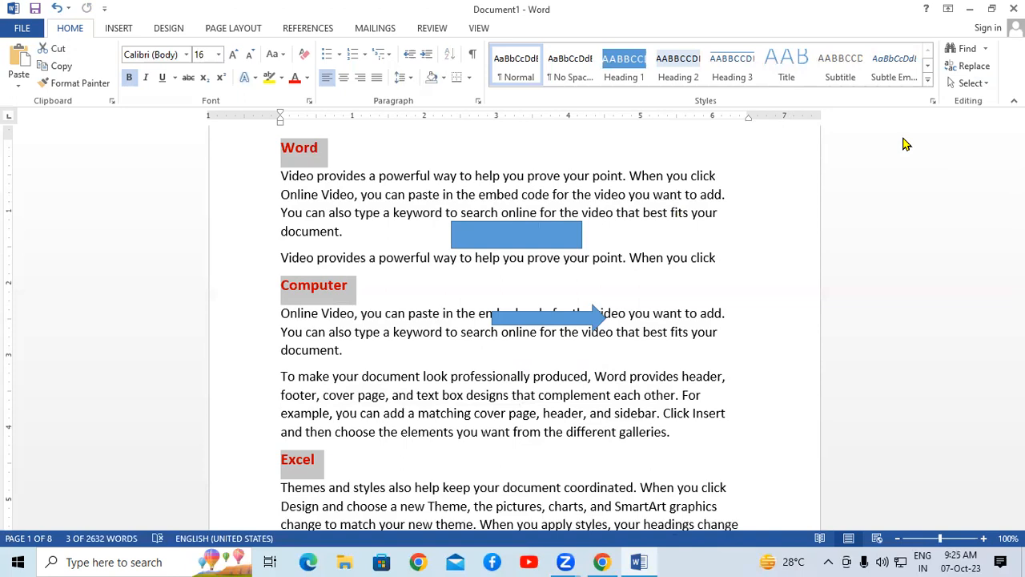
click(583, 372)
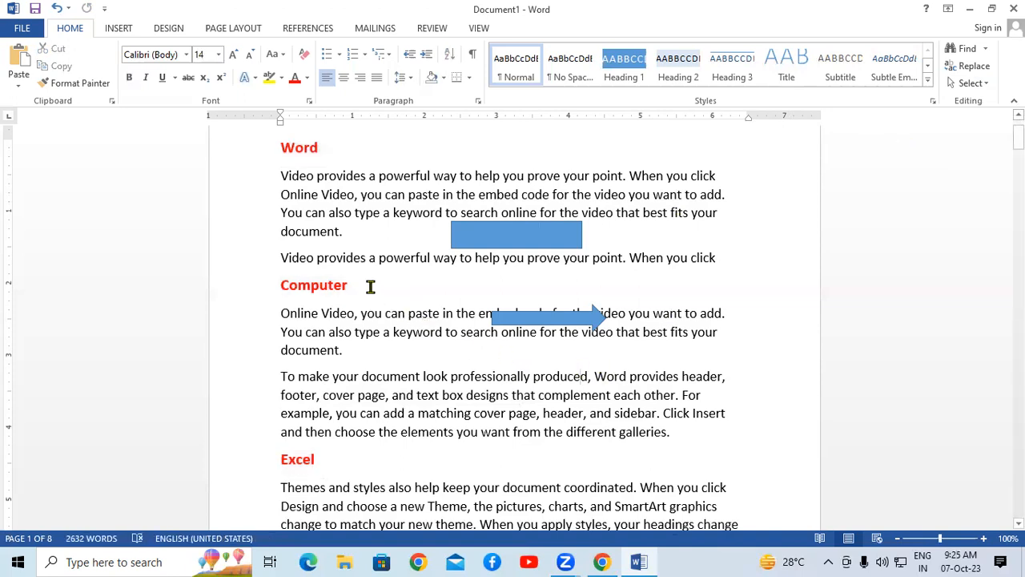
Step: Clear all formatting from the "Computer" line
click(161, 286)
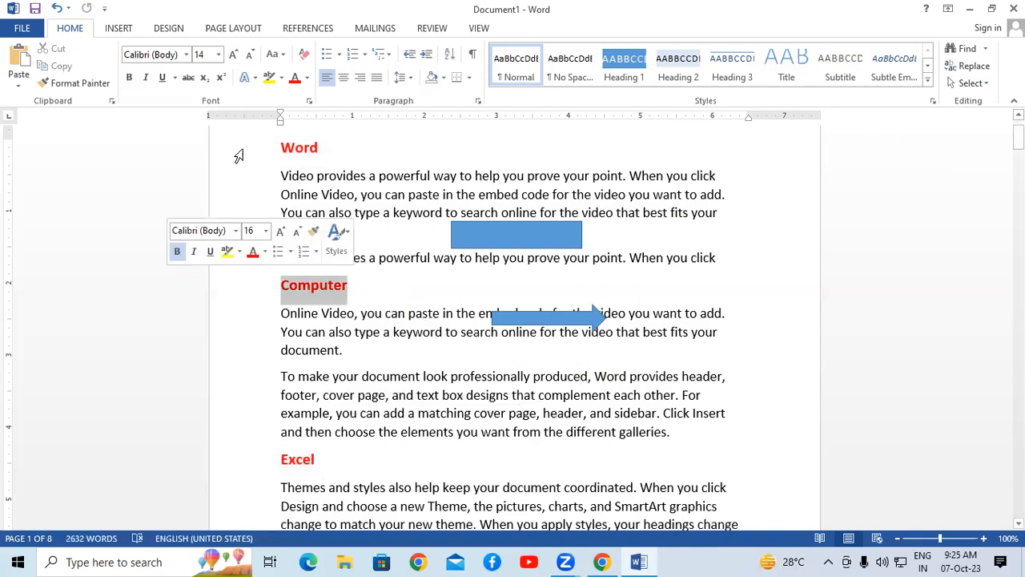
click(305, 54)
click(448, 327)
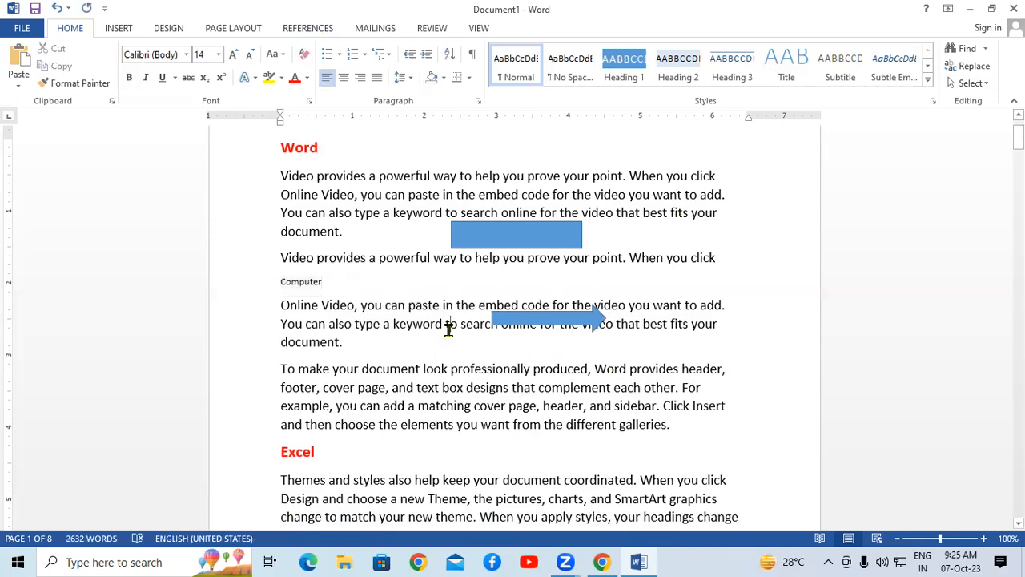
Step: Select all text formatted like the "Excel" heading once more
drag(276, 459, 373, 452)
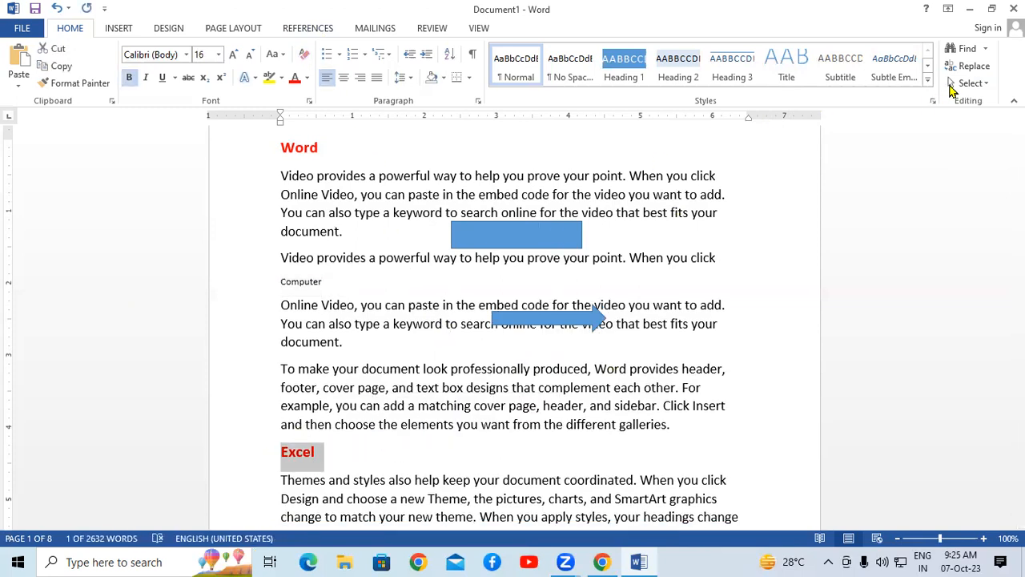
click(965, 84)
click(948, 137)
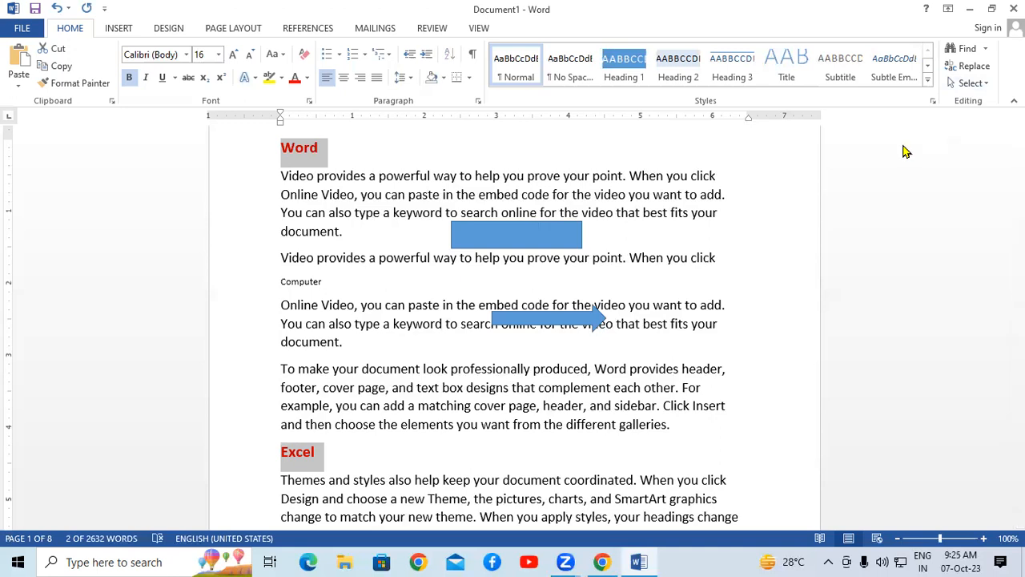
click(985, 50)
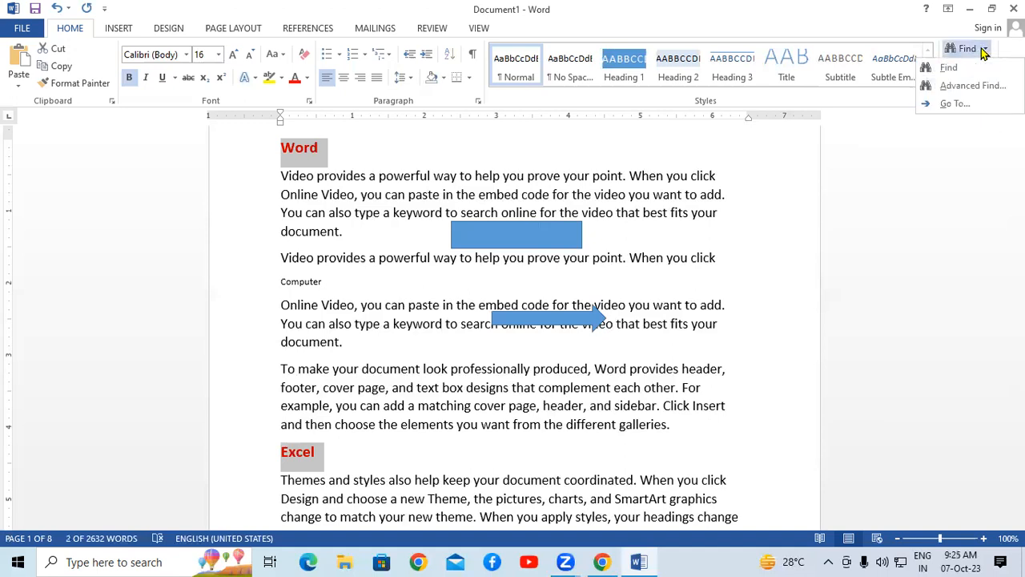
click(918, 174)
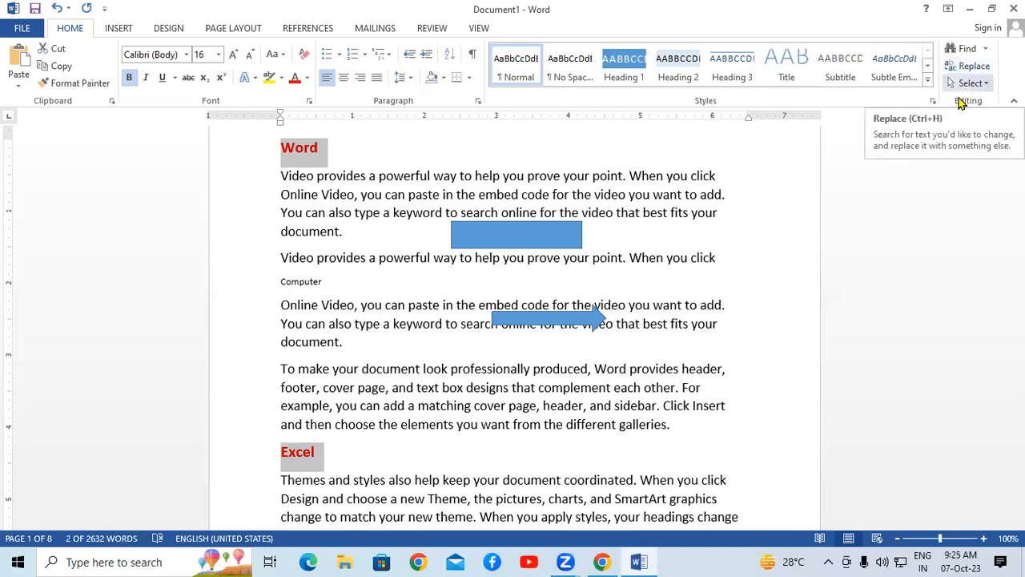
click(976, 87)
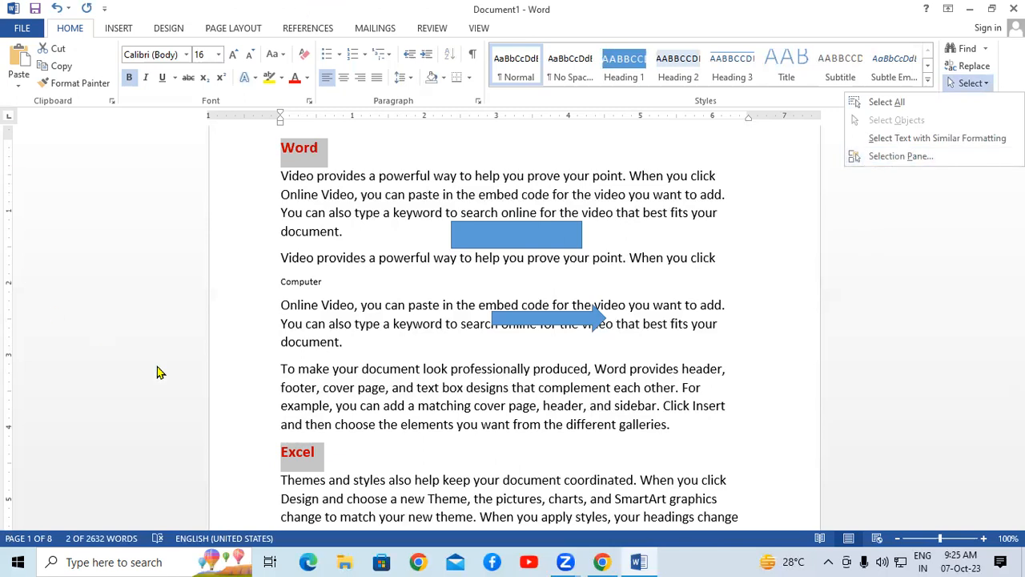
click(216, 362)
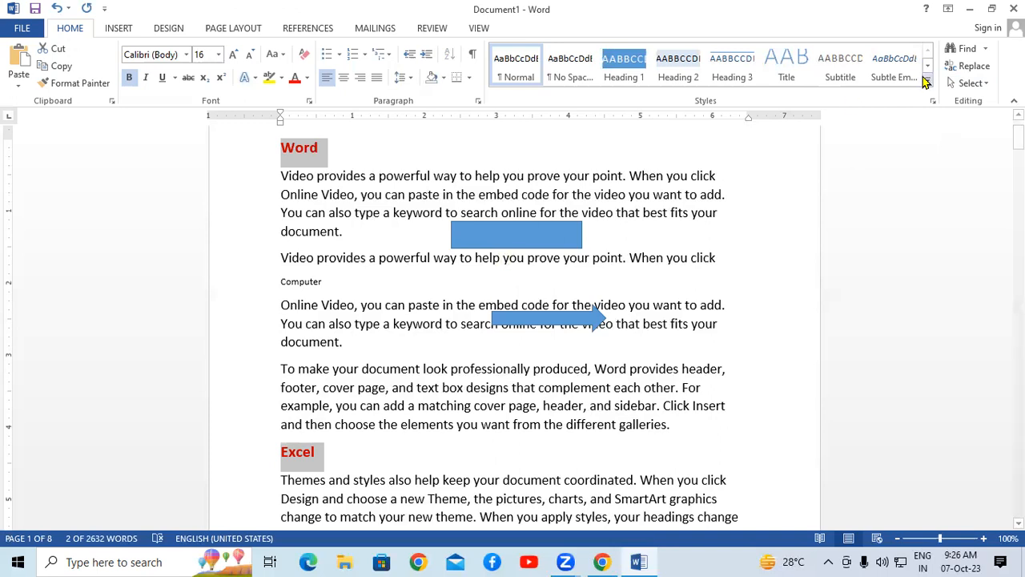
Step: Hide all shapes in the document through the Selection Pane and close the pane
click(971, 84)
click(926, 155)
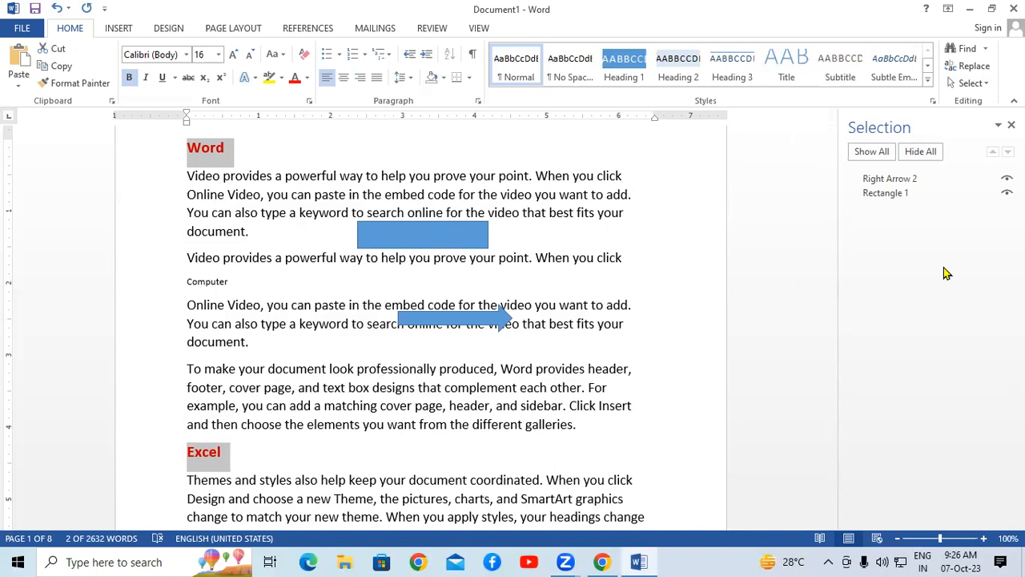
click(921, 152)
click(1011, 125)
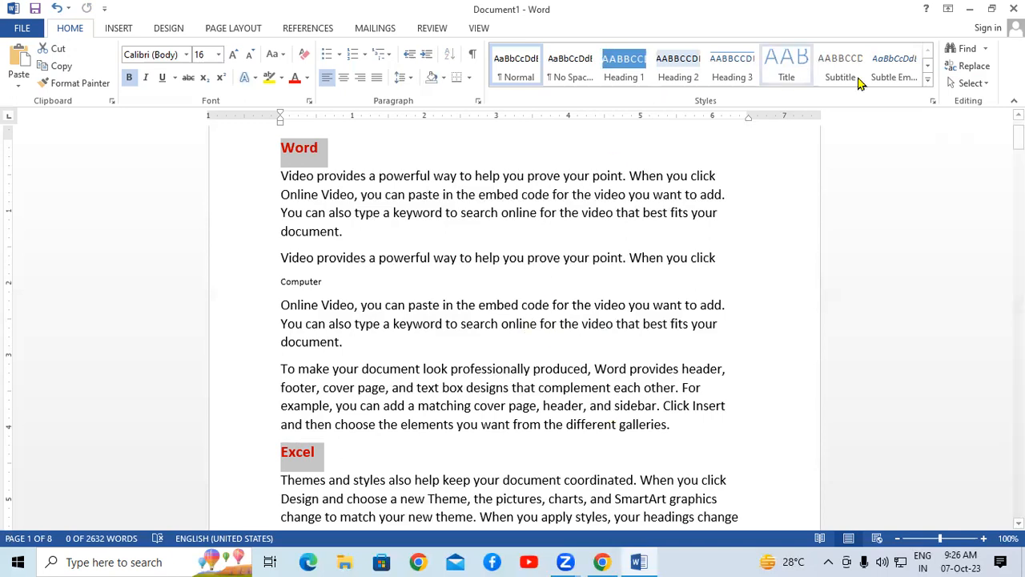
Step: Reopen the Selection Pane and show all hidden shapes
click(971, 85)
click(902, 155)
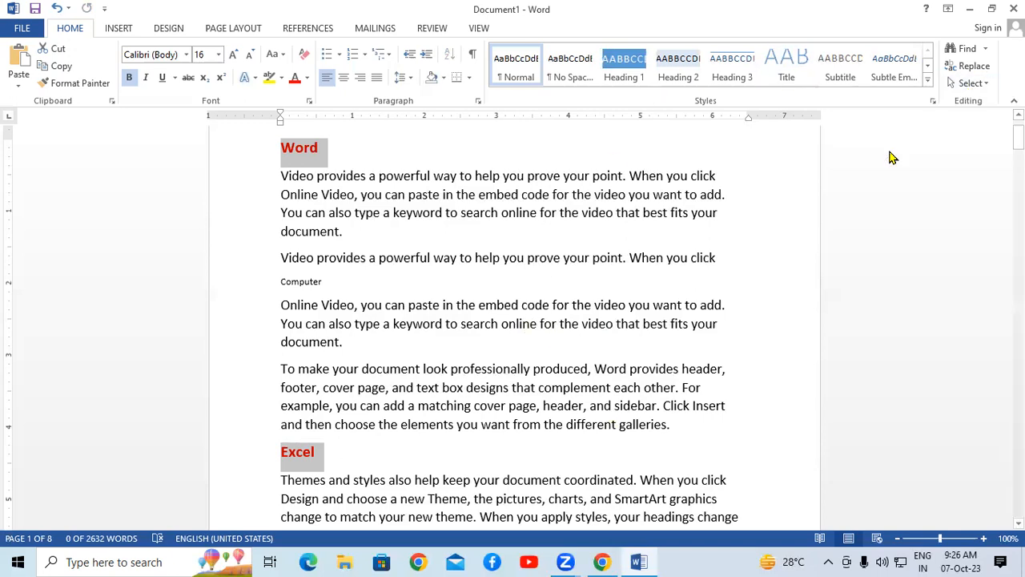
click(871, 152)
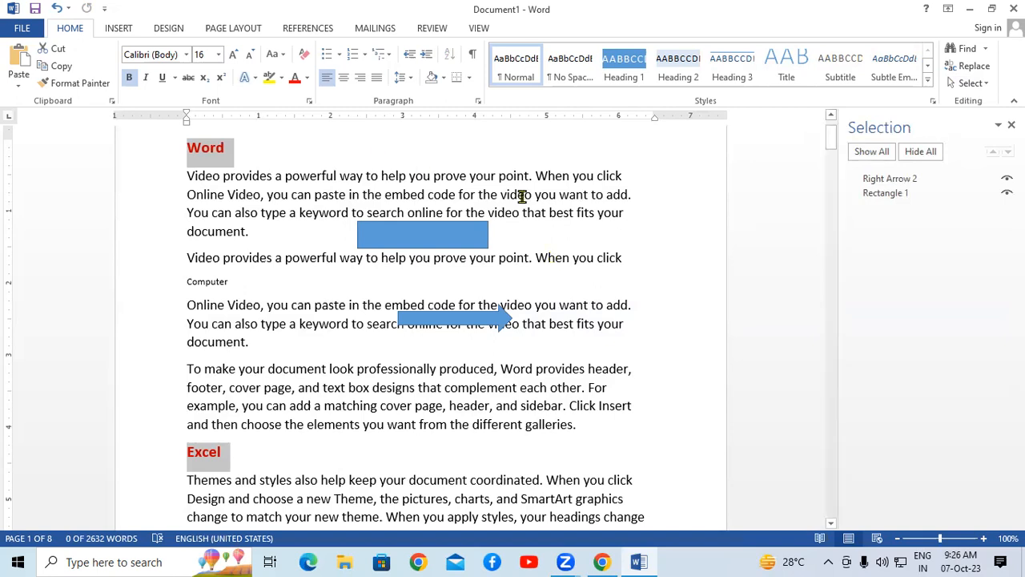
Step: Toggle the visibility of Right Arrow 2 off and on several times, leaving it hidden
click(1007, 178)
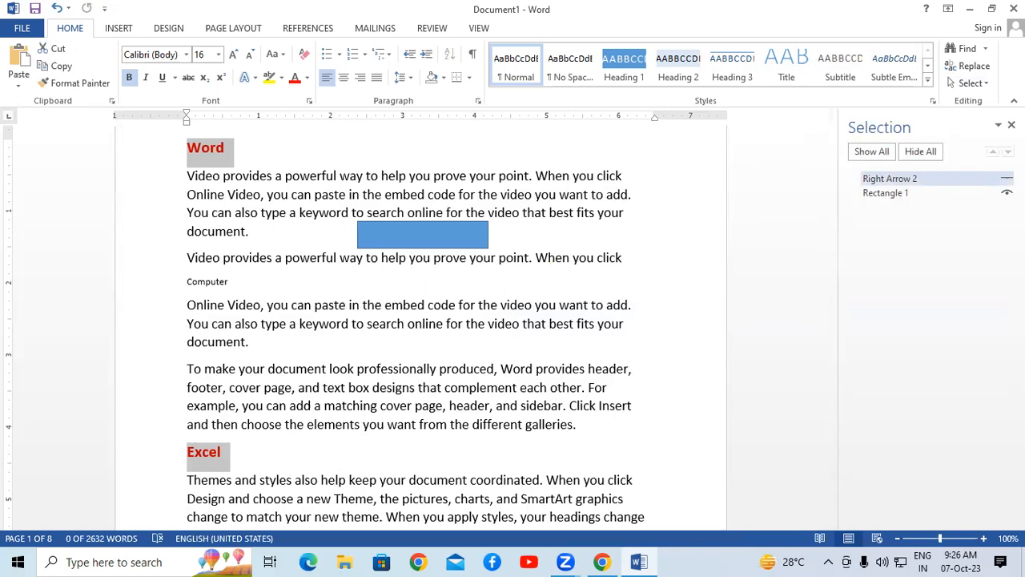
click(1008, 178)
click(1007, 178)
click(1007, 178)
click(1007, 178)
click(1007, 178)
click(1007, 178)
click(1007, 178)
click(1007, 178)
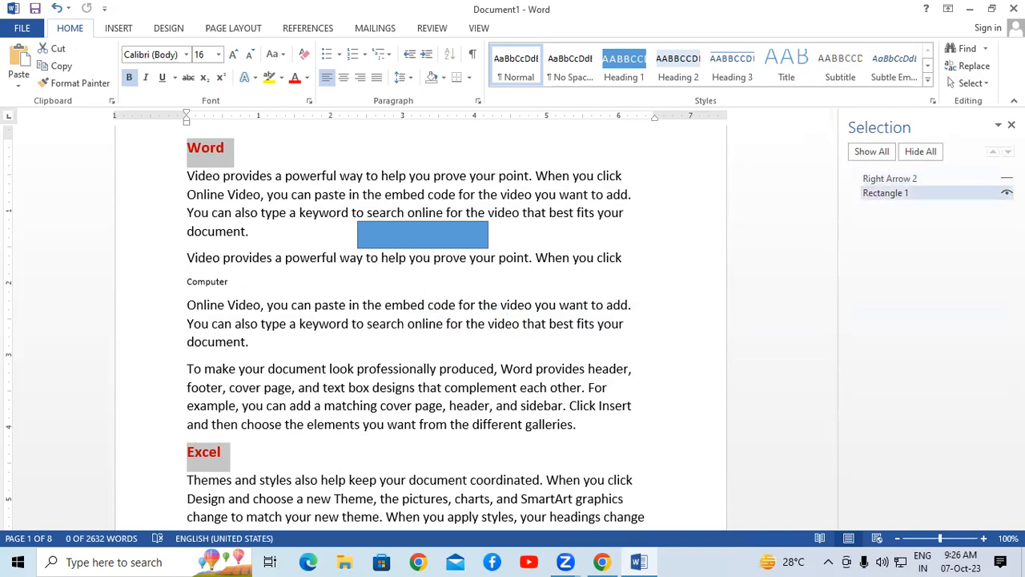
Step: Hide Rectangle 1, then make both Rectangle 1 and Right Arrow 2 visible again
click(1007, 192)
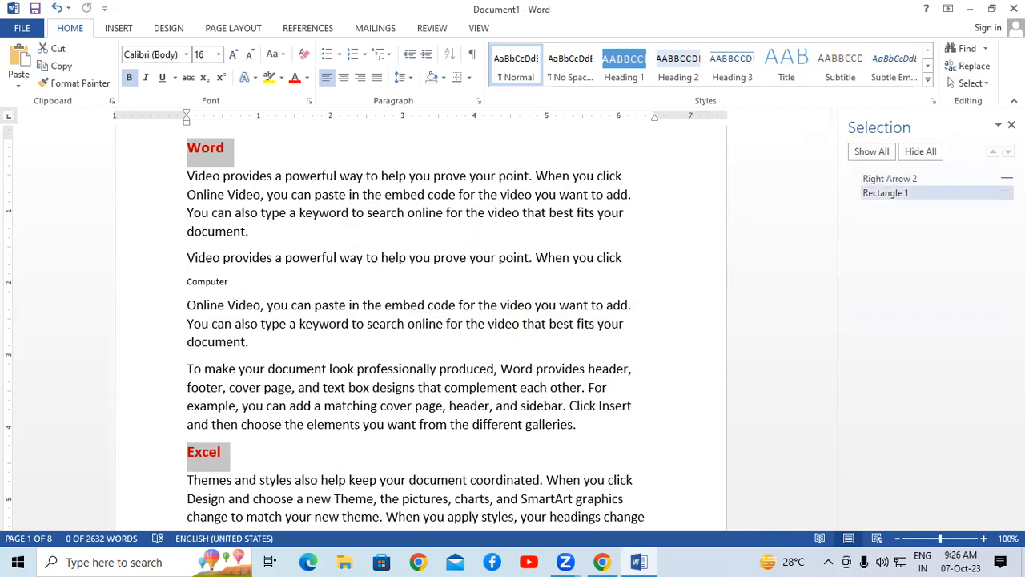
click(1007, 193)
click(1007, 177)
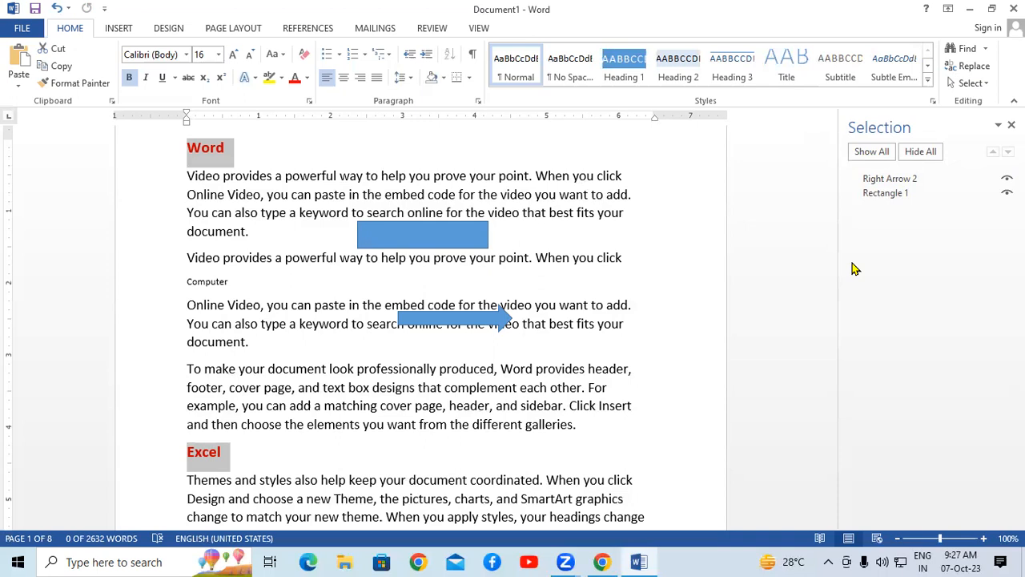
Step: Insert a blank page after the paragraph that begins "To make your document look professionally produced", ahead of the "Excel" heading
click(125, 28)
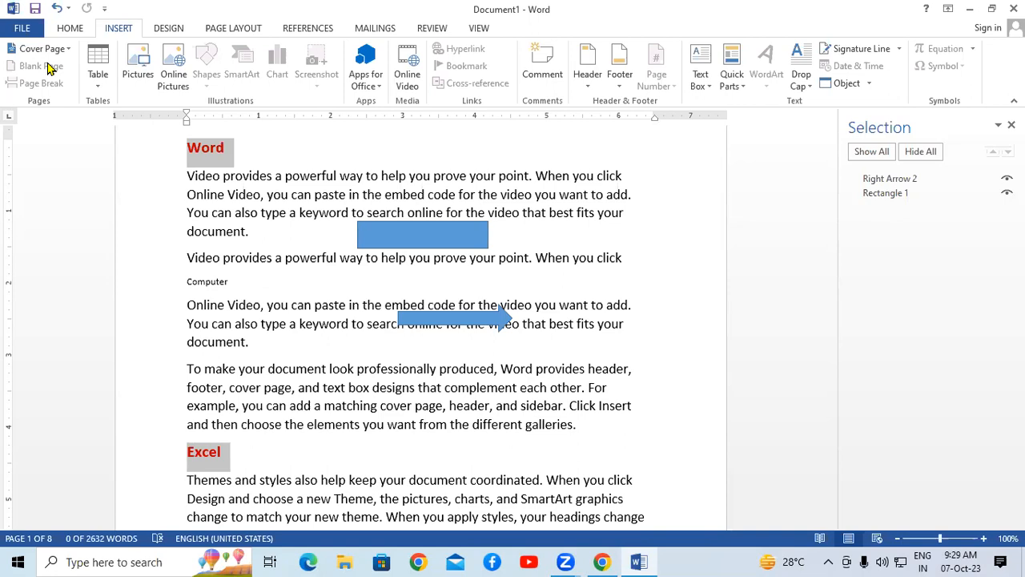
scroll(179, 177, up, 2)
scroll(184, 161, down, 6)
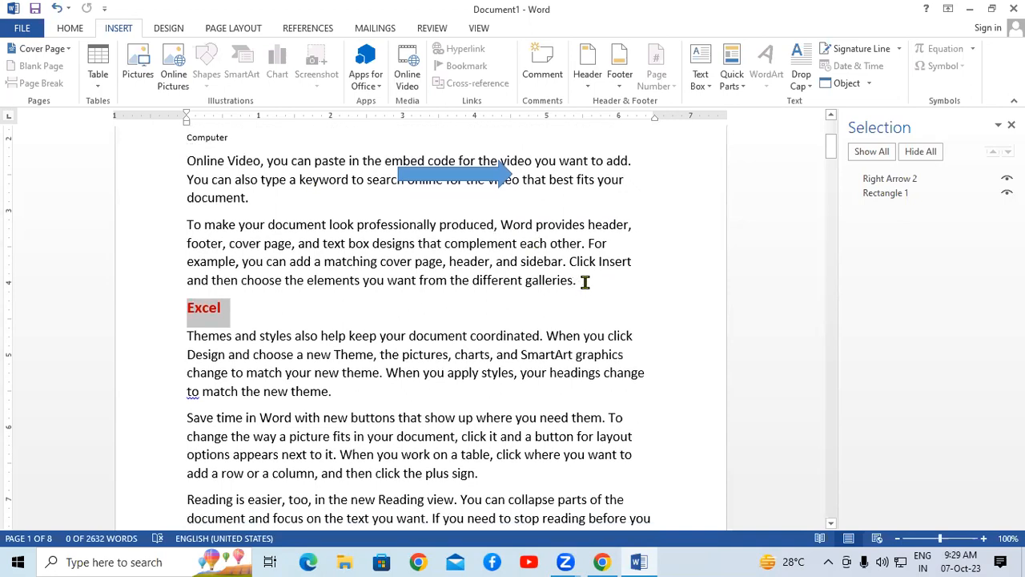
click(585, 281)
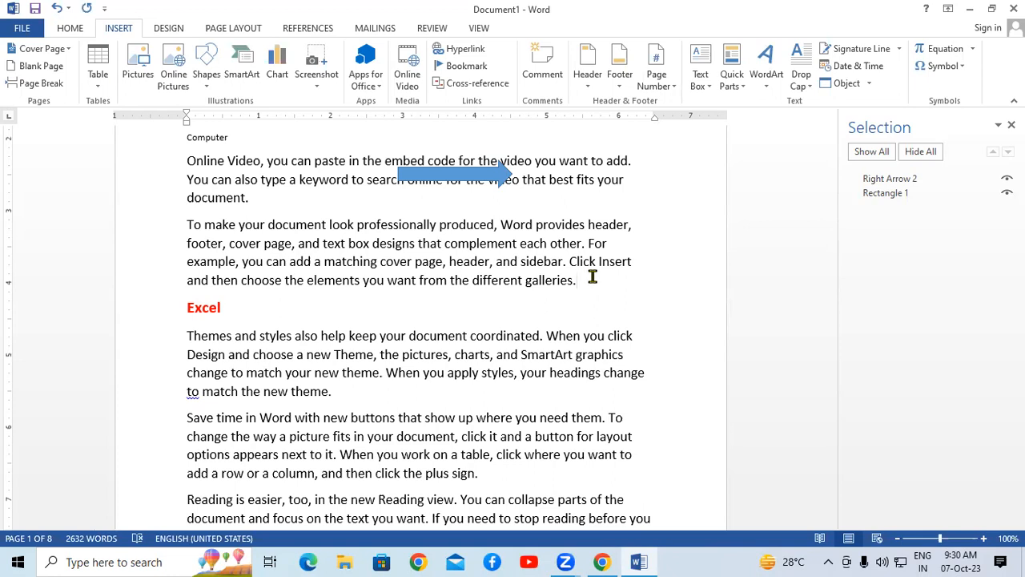
click(40, 67)
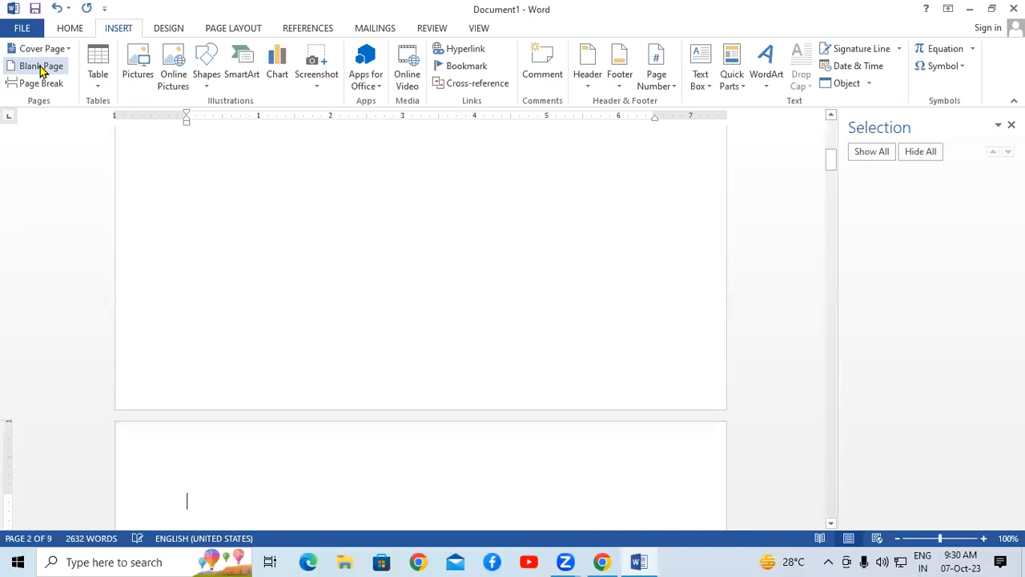
Step: Examine the inserted blank page and how the text is placed before and after it
scroll(254, 286, up, 10)
click(585, 266)
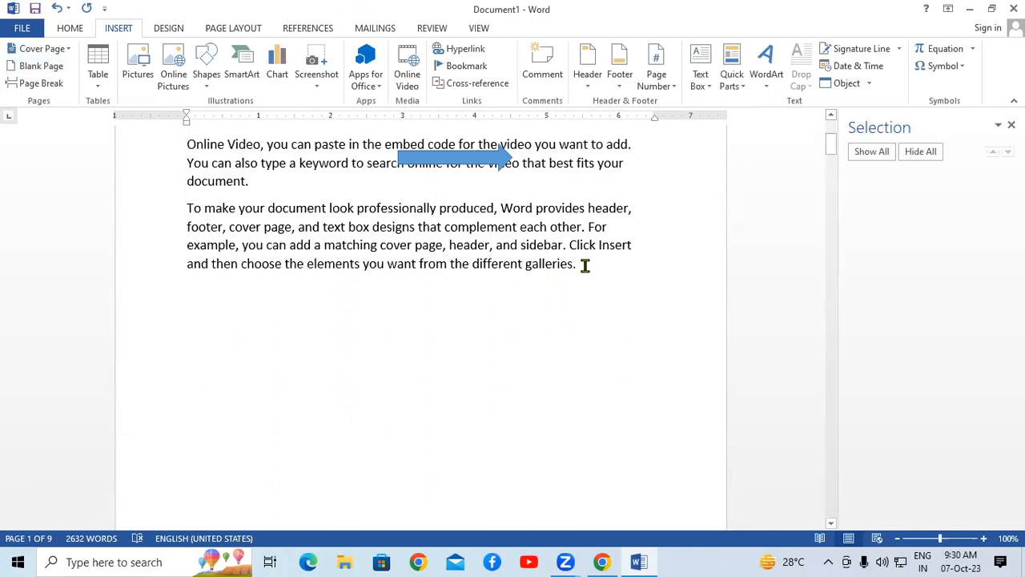
scroll(584, 266, down, 9)
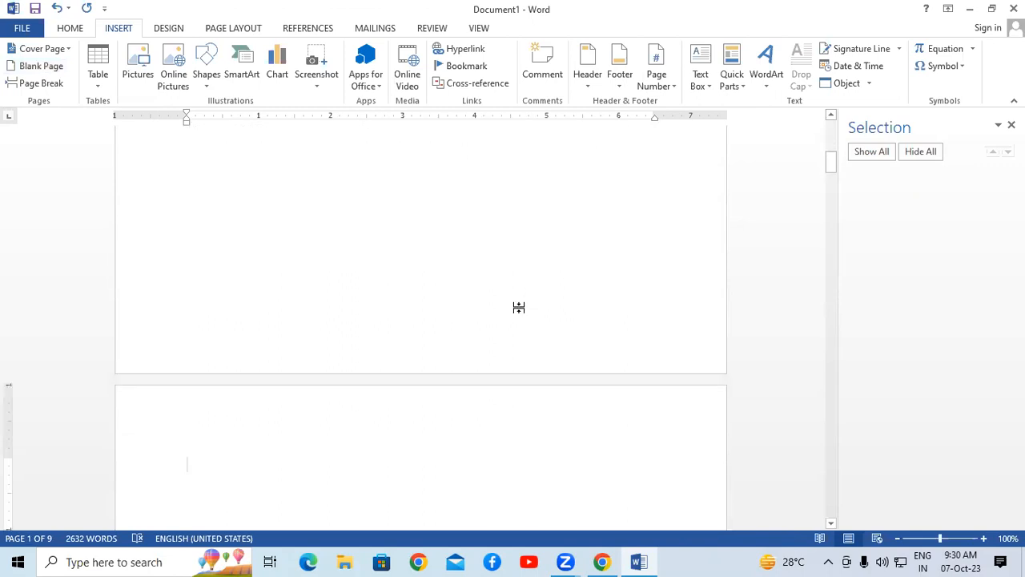
scroll(517, 308, down, 8)
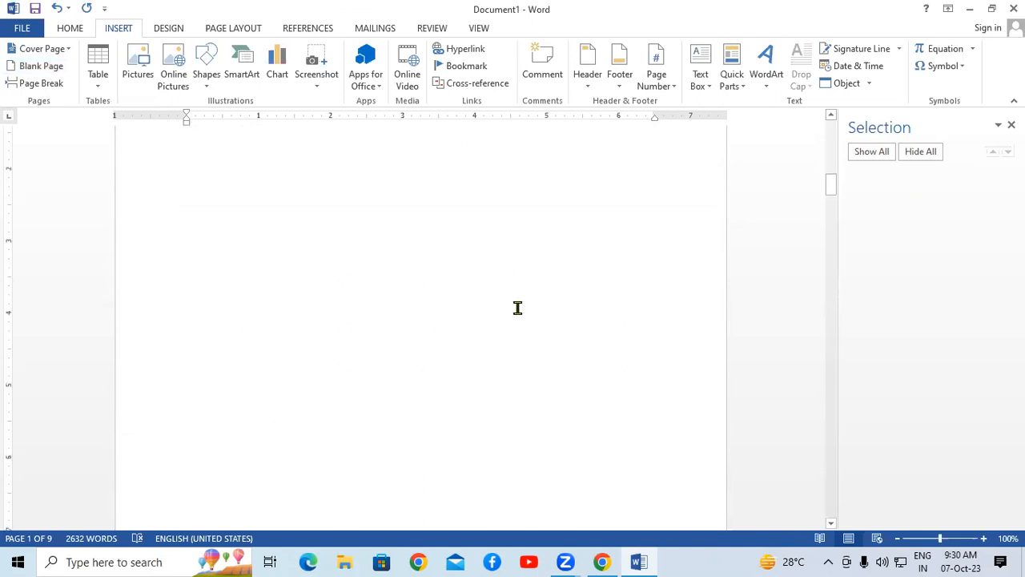
scroll(517, 307, down, 5)
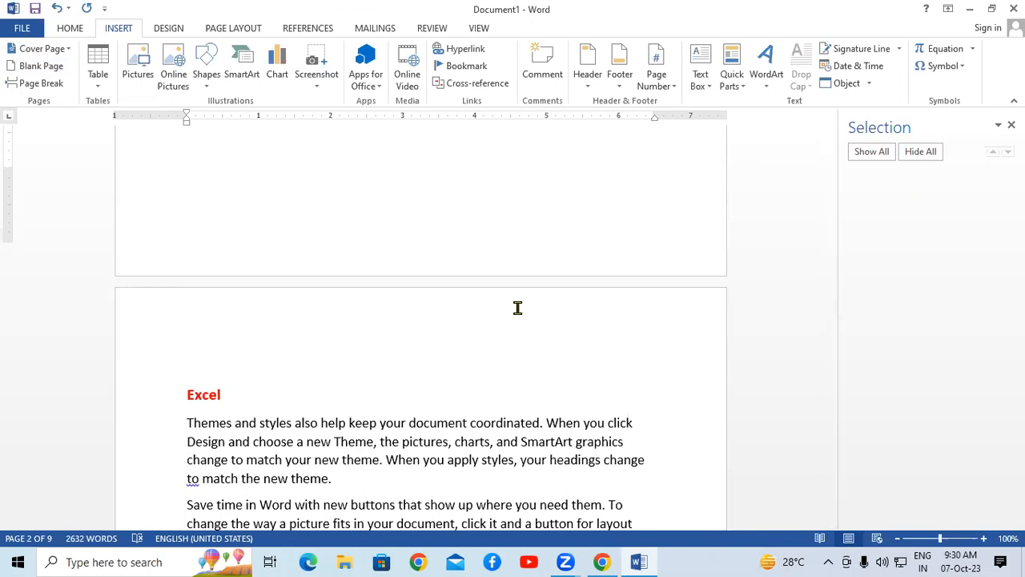
scroll(518, 308, down, 6)
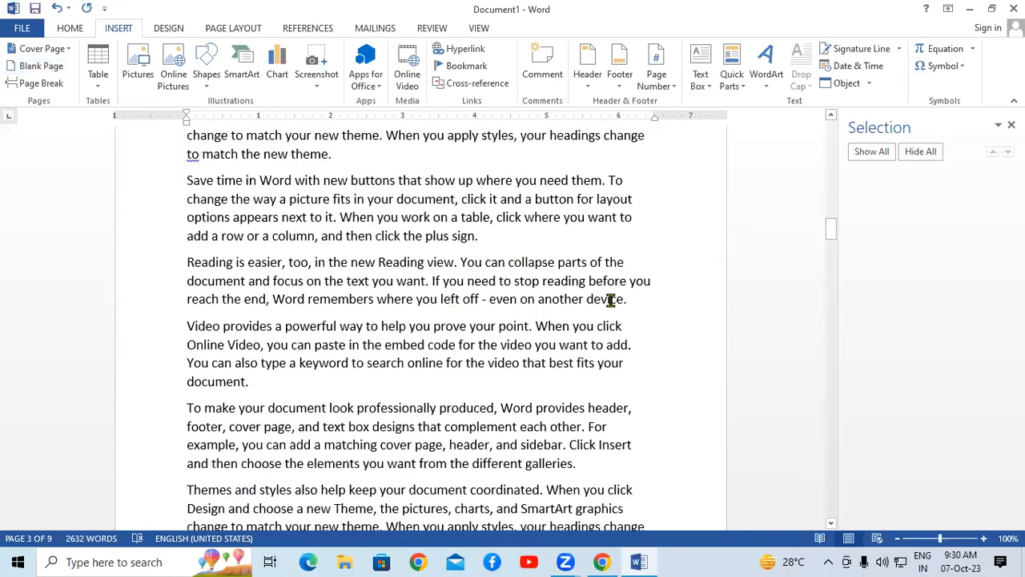
Step: Insert a blank page before the words "Reading view" in the paragraph that begins "Reading is easier", and check the split text
click(378, 262)
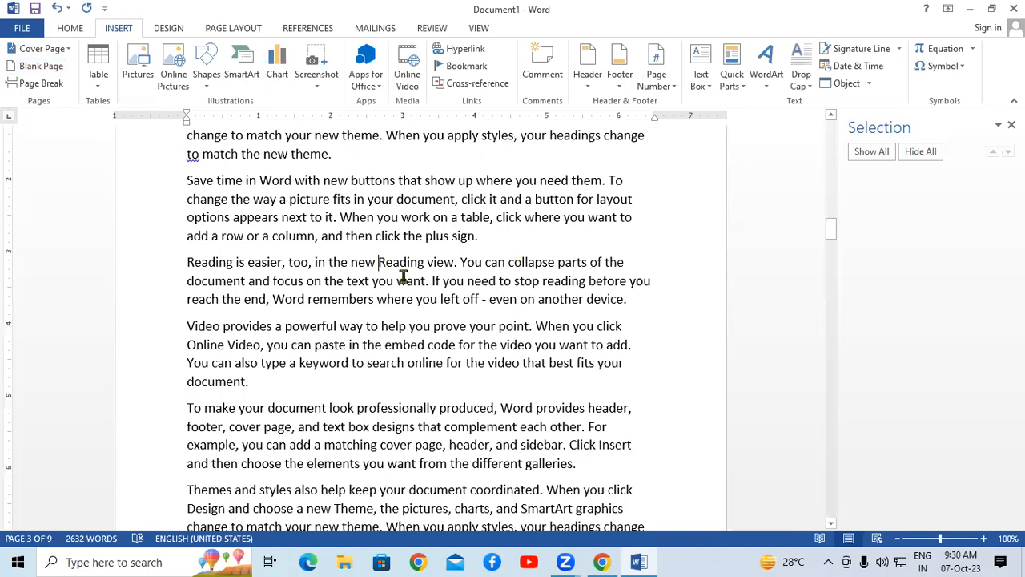
click(41, 66)
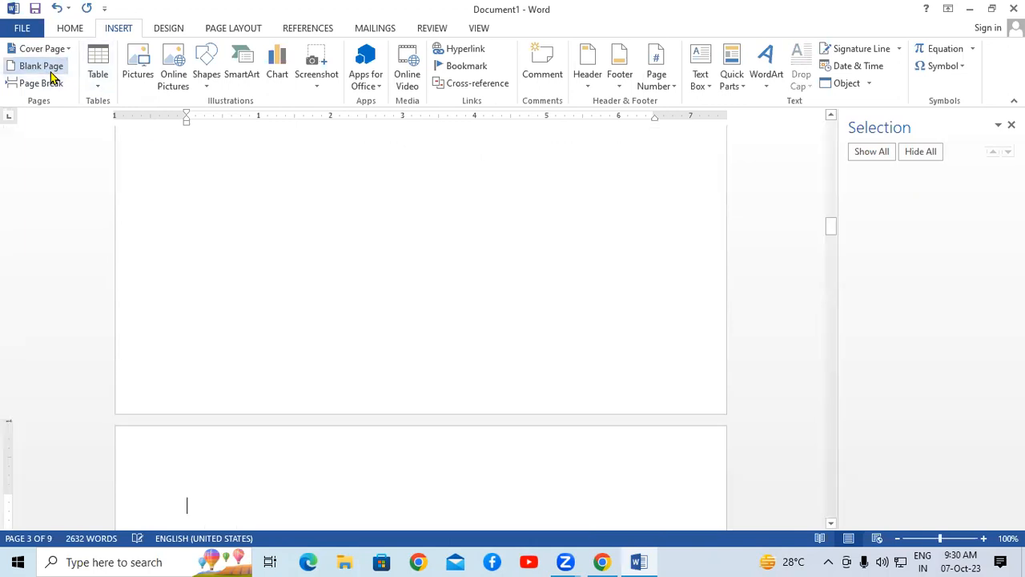
scroll(290, 294, up, 10)
scroll(384, 261, down, 2)
scroll(384, 261, down, 15)
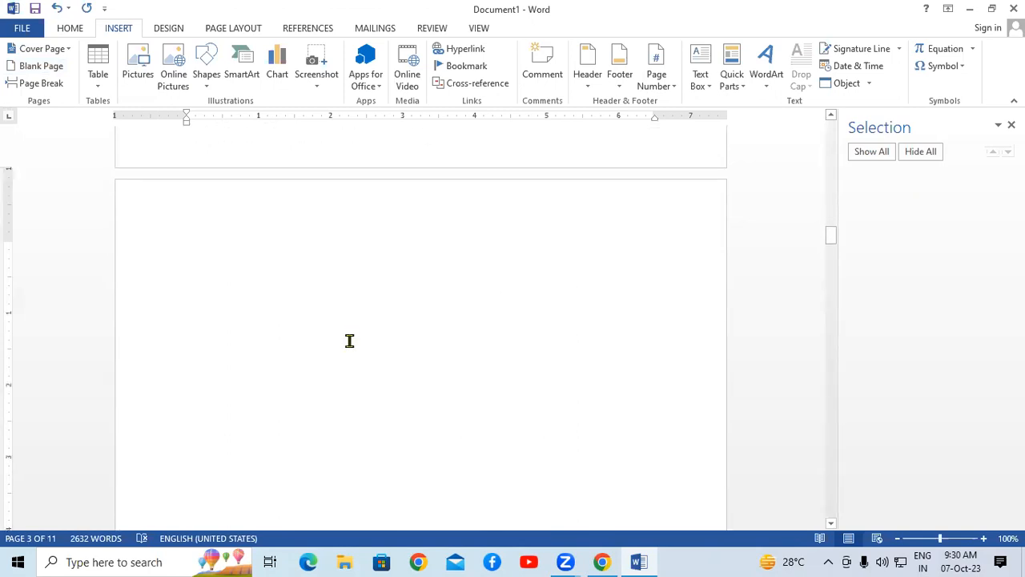
scroll(329, 431, down, 15)
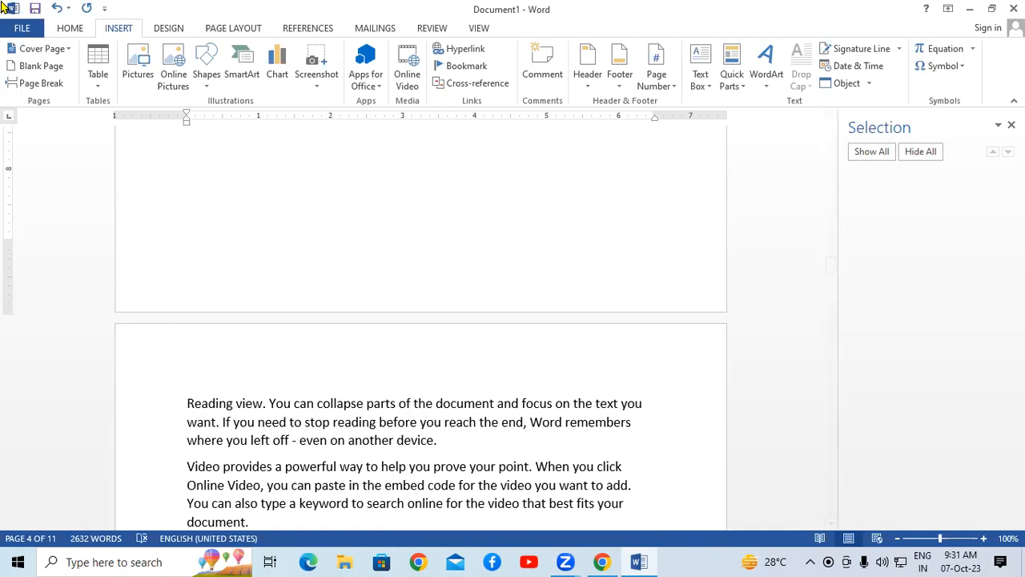
scroll(265, 292, up, 2)
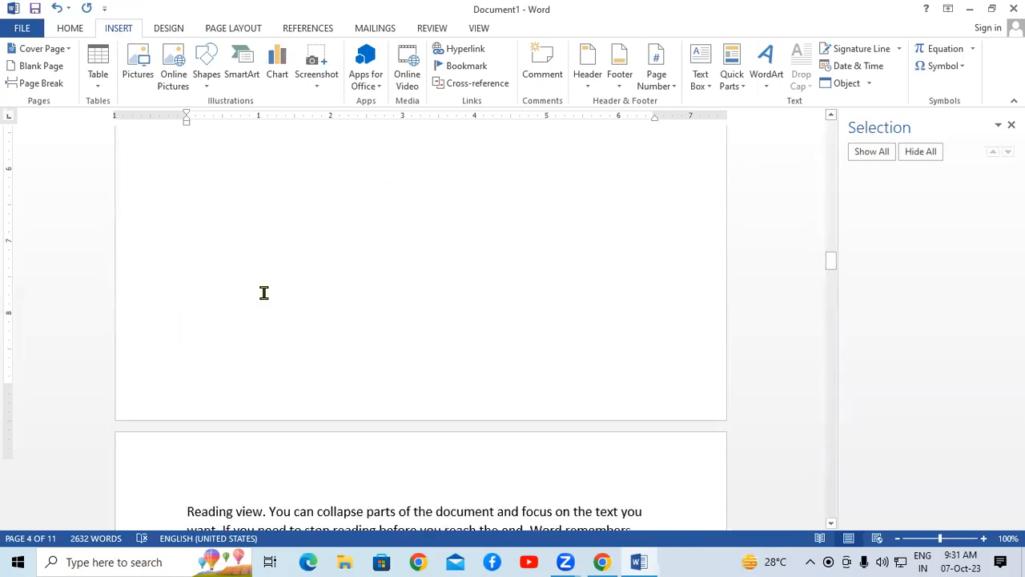
scroll(765, 137, up, 5)
Step: Close the Selection pane and review the pages back to the "Word" heading at the document's start
click(1011, 125)
scroll(405, 286, up, 9)
scroll(455, 229, up, 10)
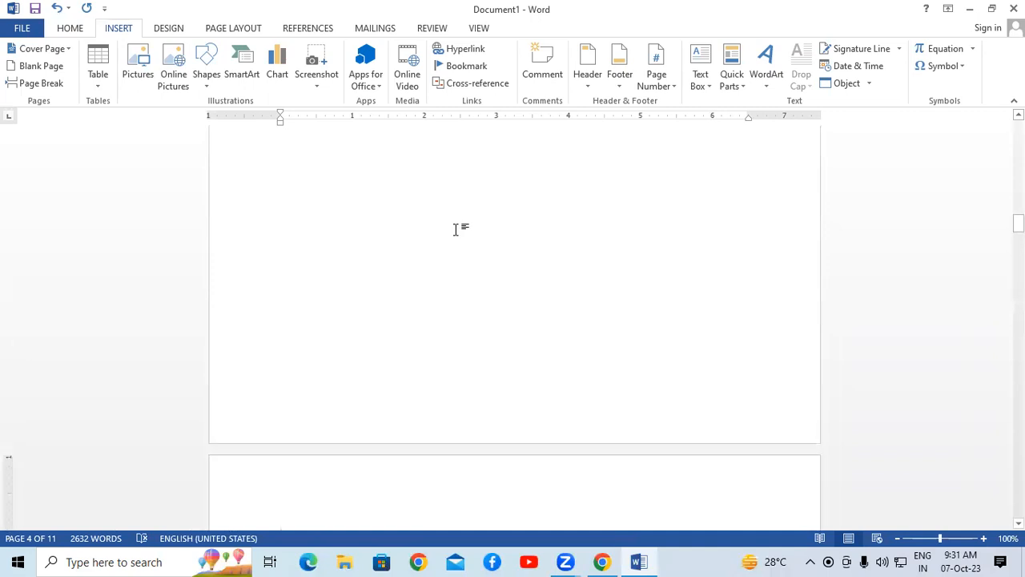
scroll(455, 229, up, 9)
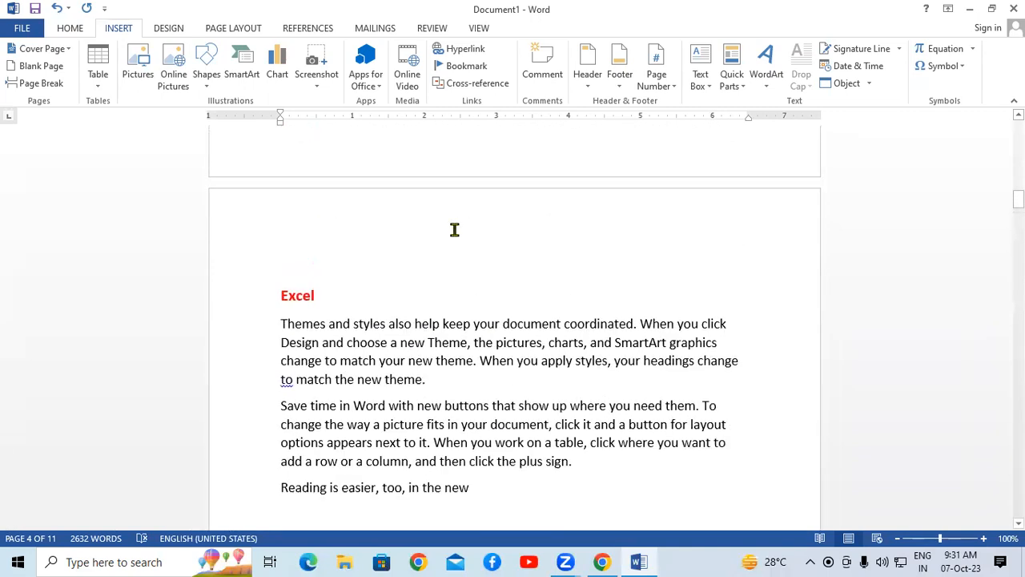
scroll(455, 230, up, 8)
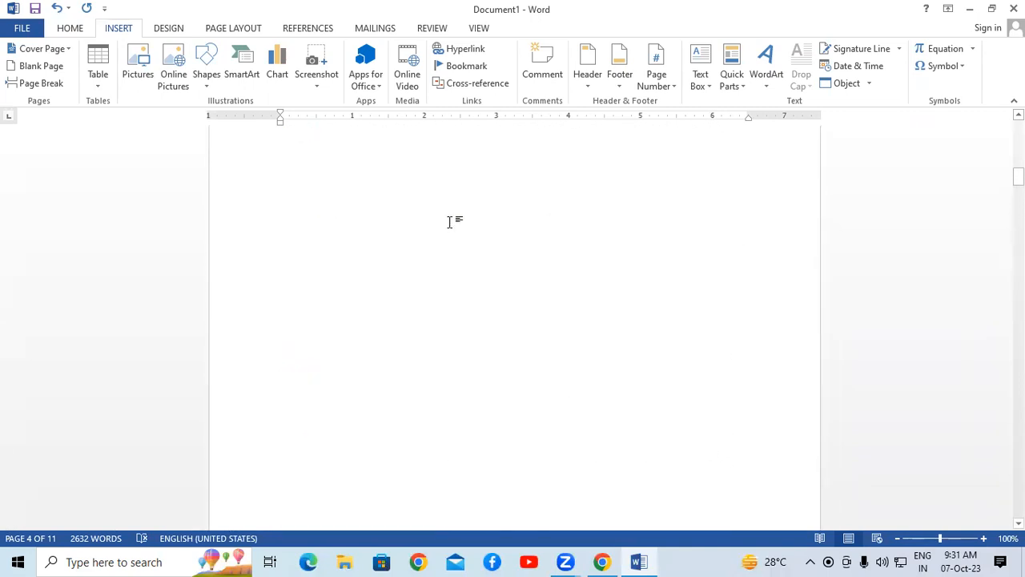
scroll(449, 222, up, 8)
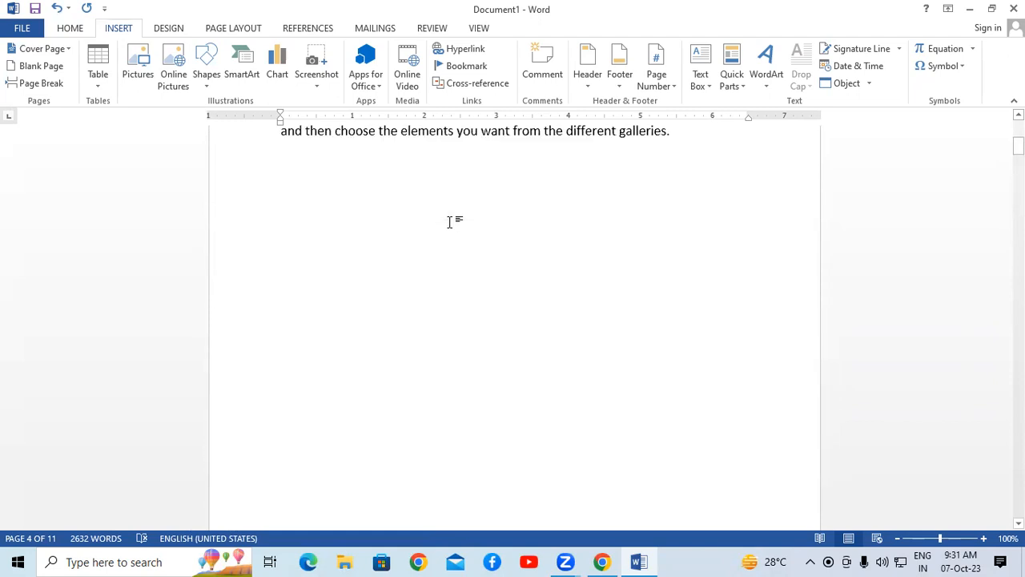
scroll(450, 222, up, 3)
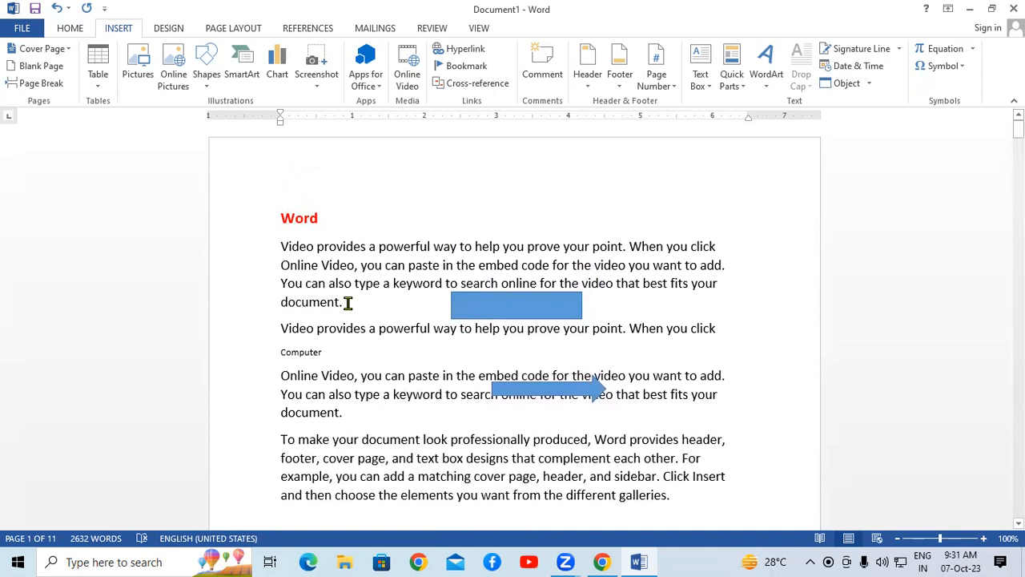
scroll(346, 334, down, 3)
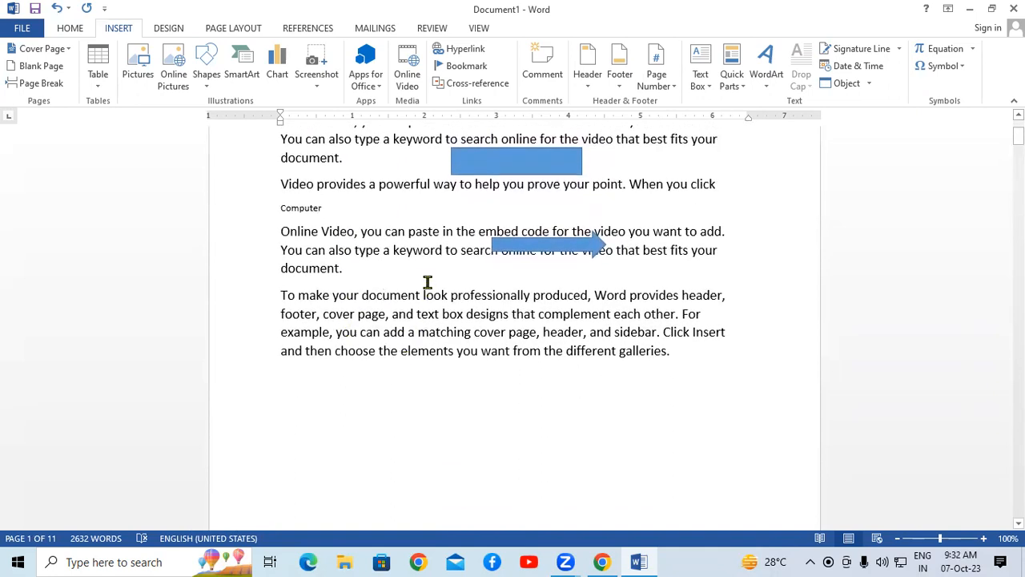
scroll(418, 278, up, 3)
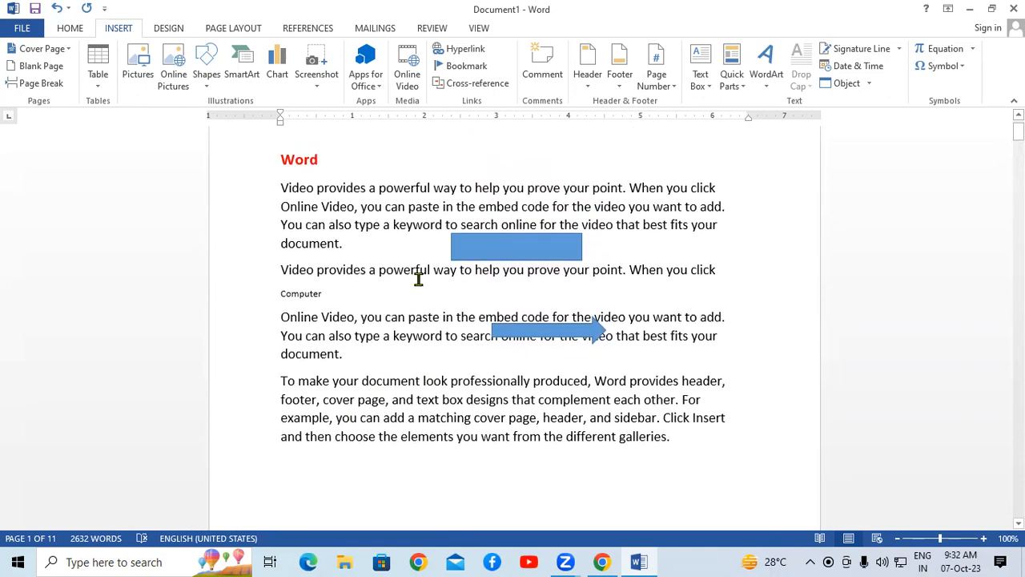
Step: Insert a page break before the first-page paragraph that begins "To make your document look professionally produced", and check both pages
drag(282, 183, 355, 382)
scroll(320, 359, down, 1)
drag(280, 371, 456, 423)
click(456, 423)
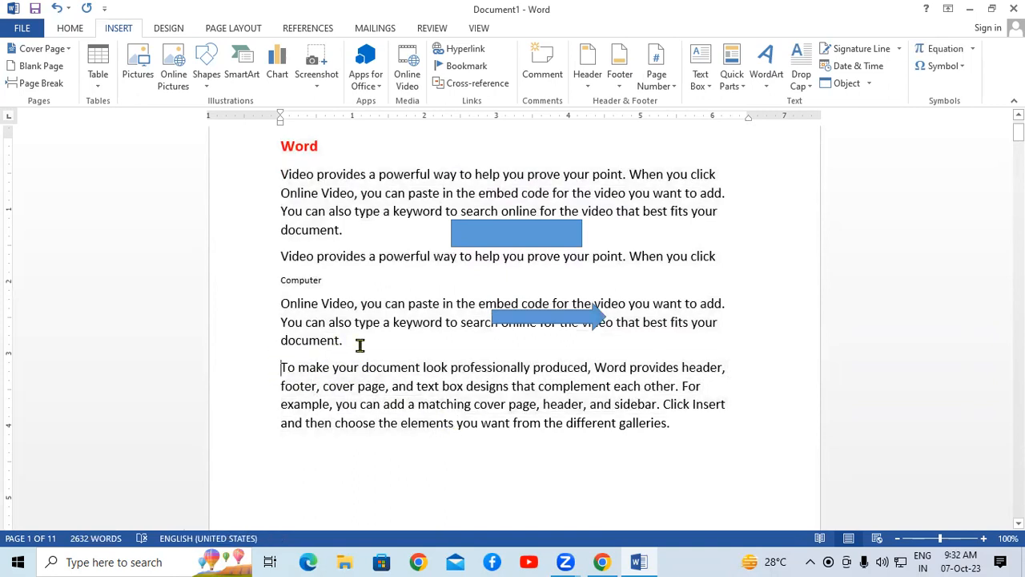
click(360, 345)
click(266, 373)
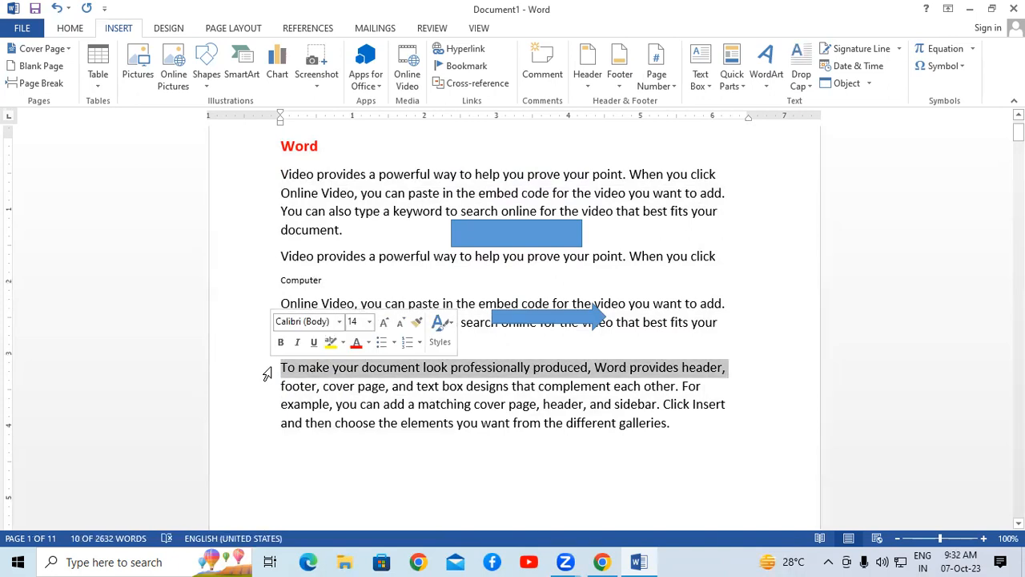
click(285, 370)
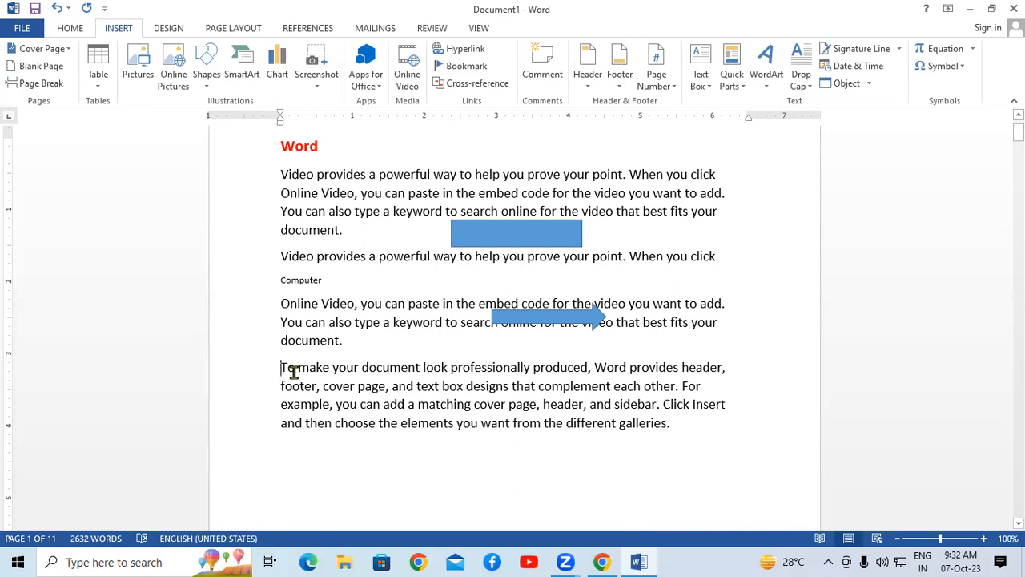
click(349, 339)
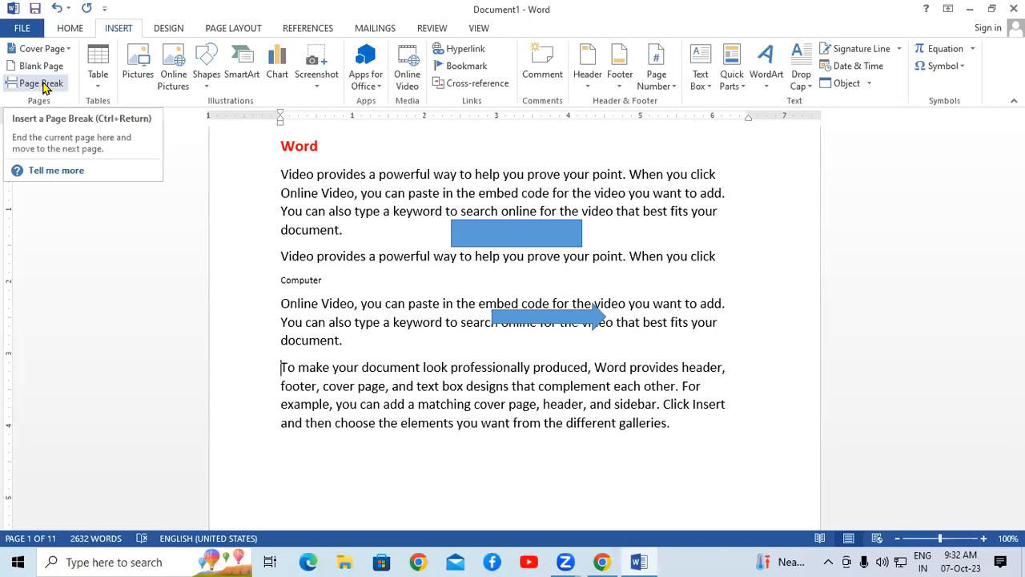
click(41, 83)
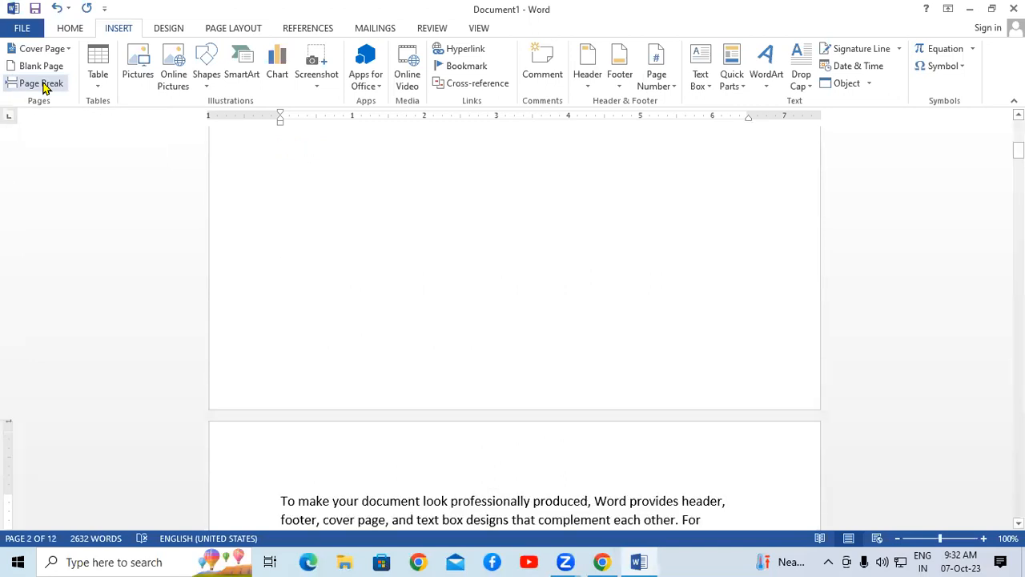
scroll(270, 348, down, 2)
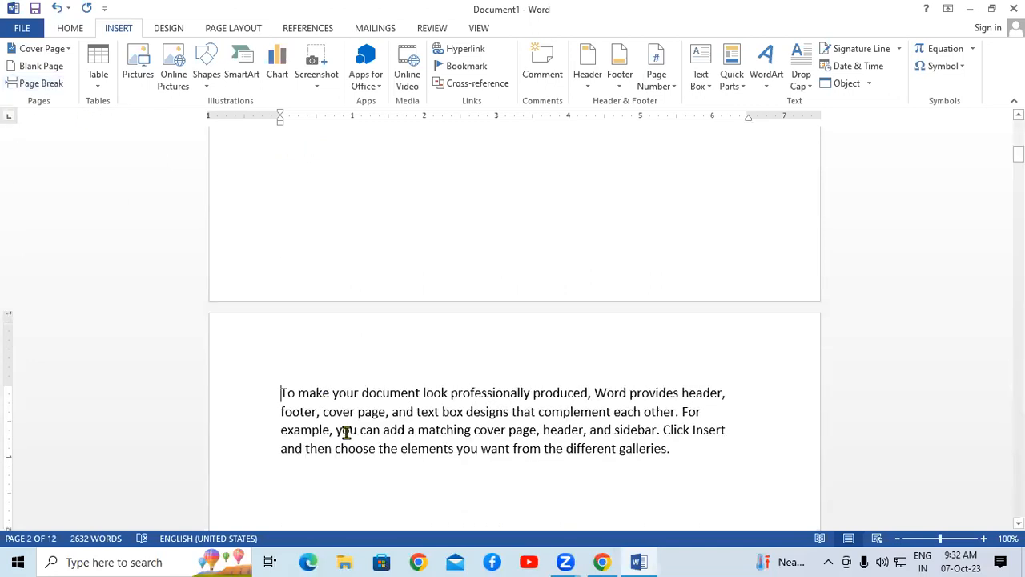
scroll(325, 371, up, 5)
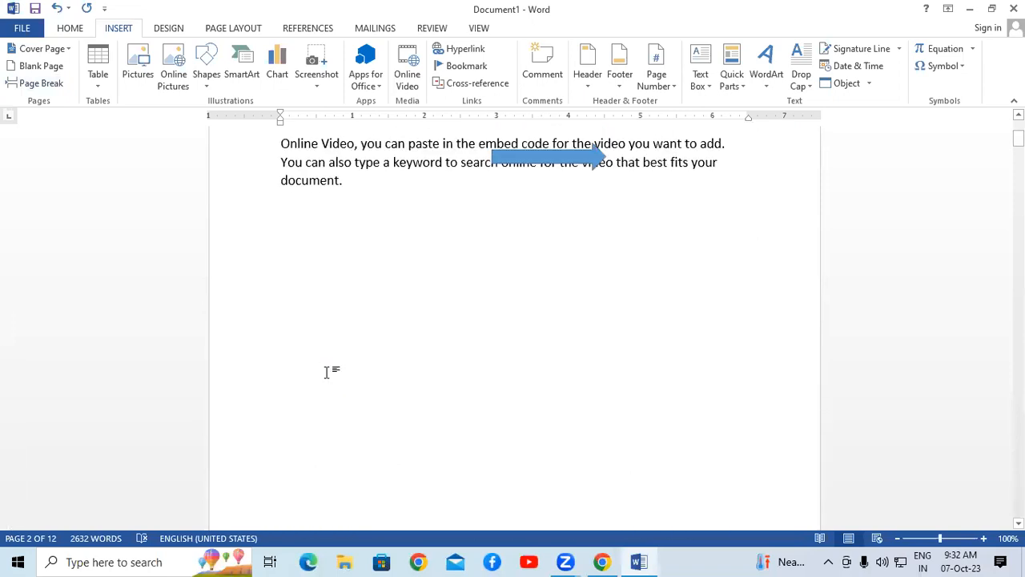
scroll(325, 371, up, 2)
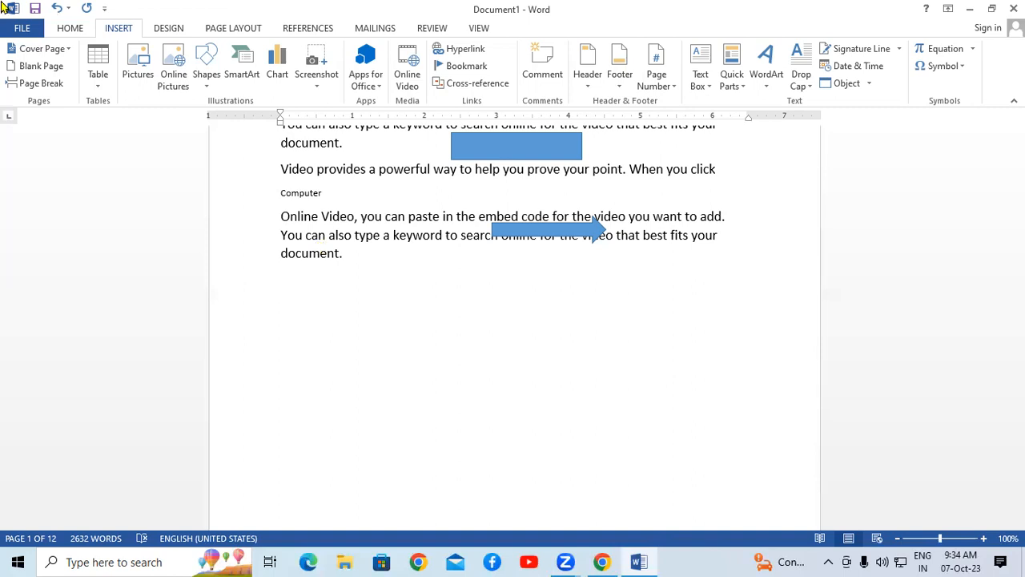
Step: Create a new blank document
click(412, 260)
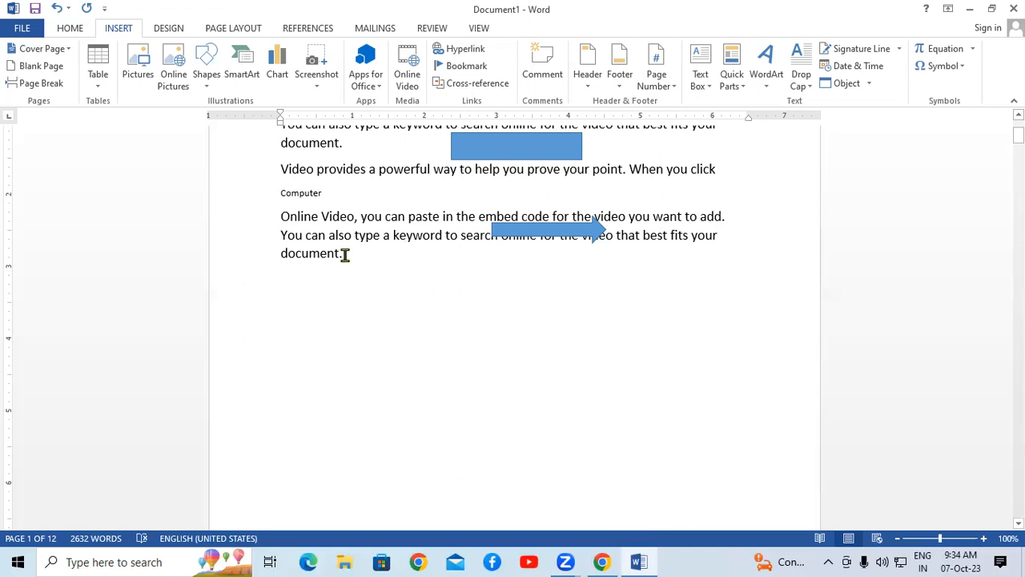
click(834, 290)
key(ctrl+n)
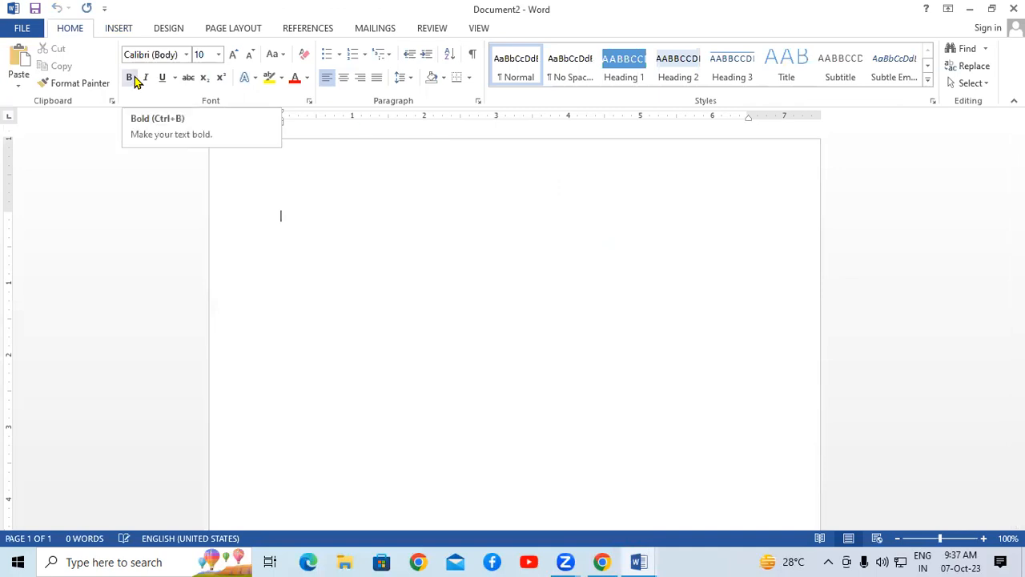
Step: Insert a table with 7 columns and 5 rows and enlarge it slightly in width and to about twice its height
click(119, 29)
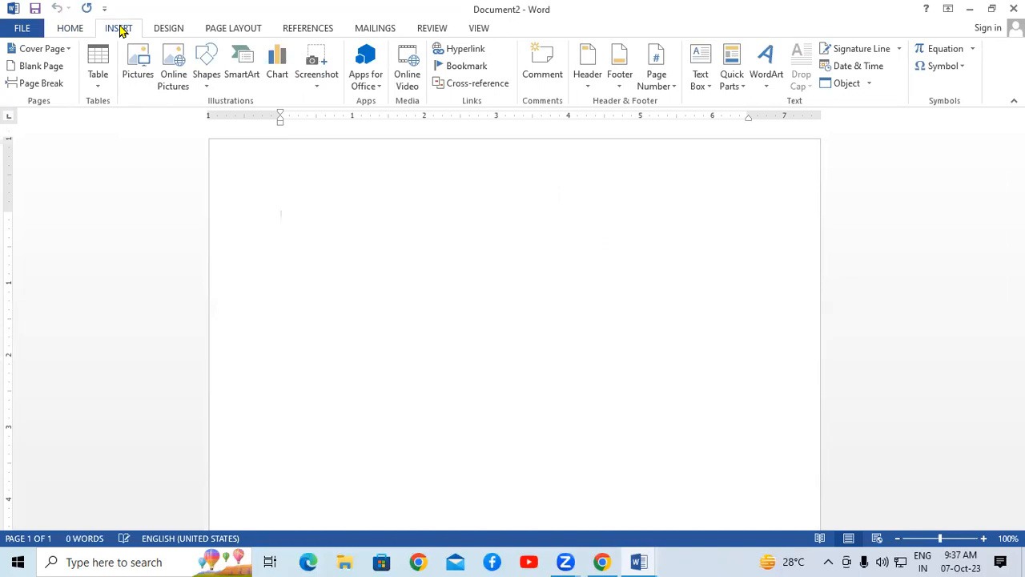
click(96, 80)
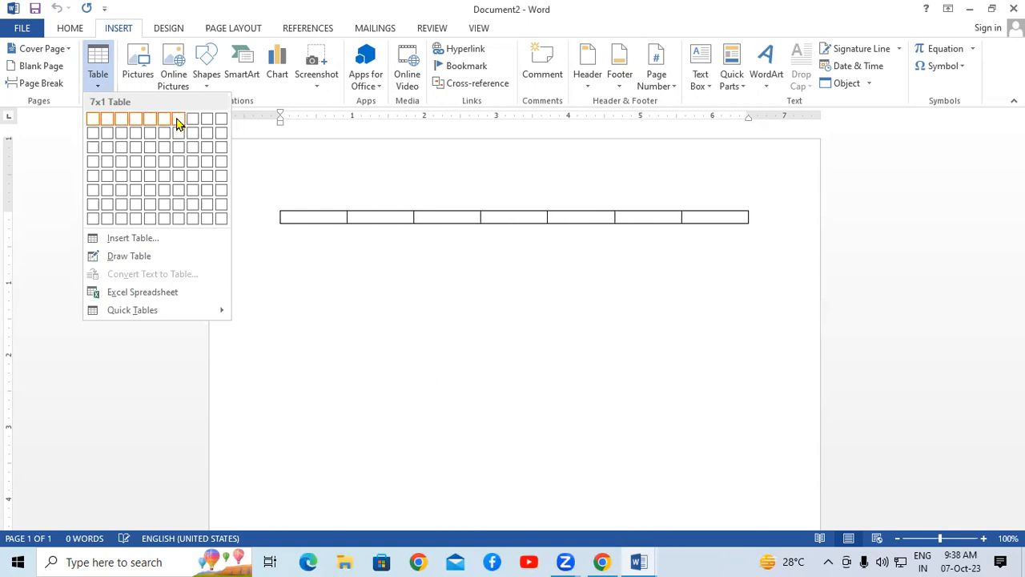
click(183, 181)
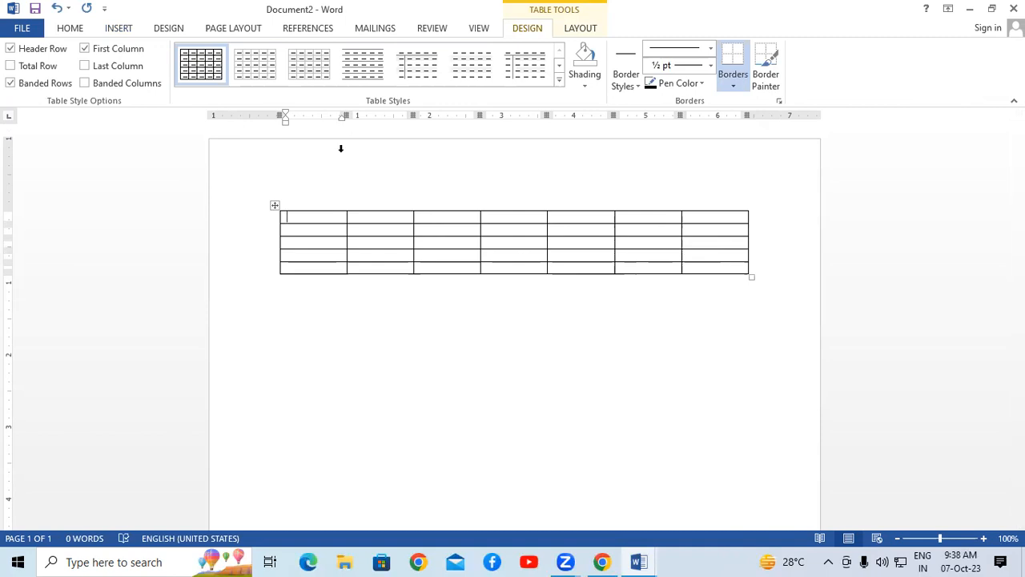
drag(751, 273, 769, 336)
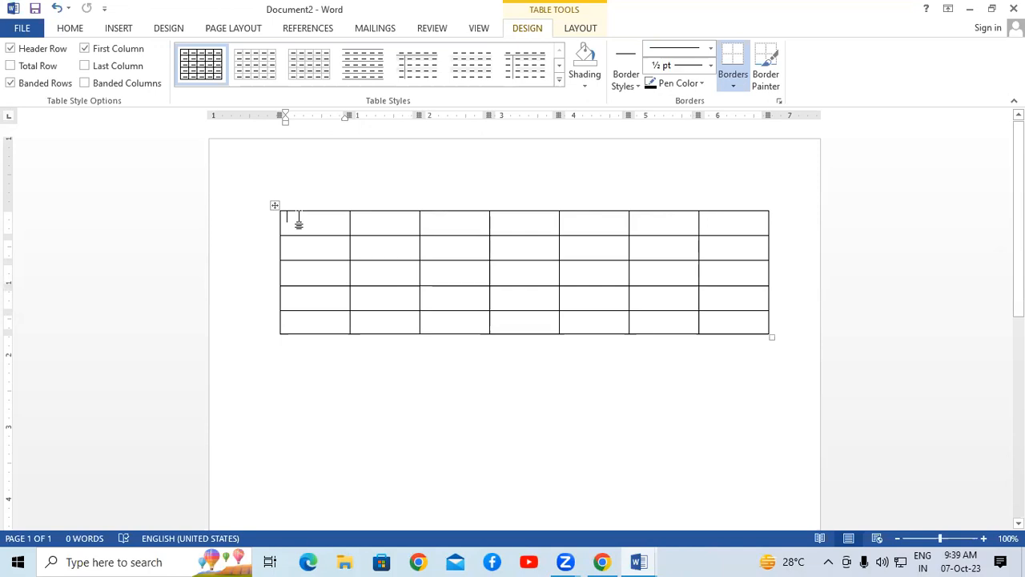
Step: Fill the table's header row with Sr.NO, Name, Address, Course, Fee, Paid and Due Amount
text(Sr)
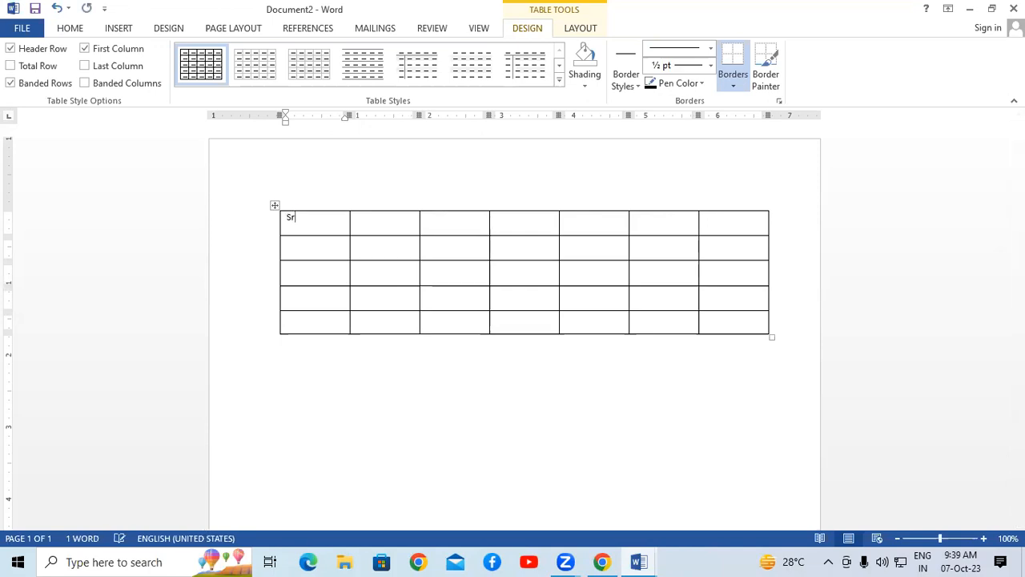
text(.No)
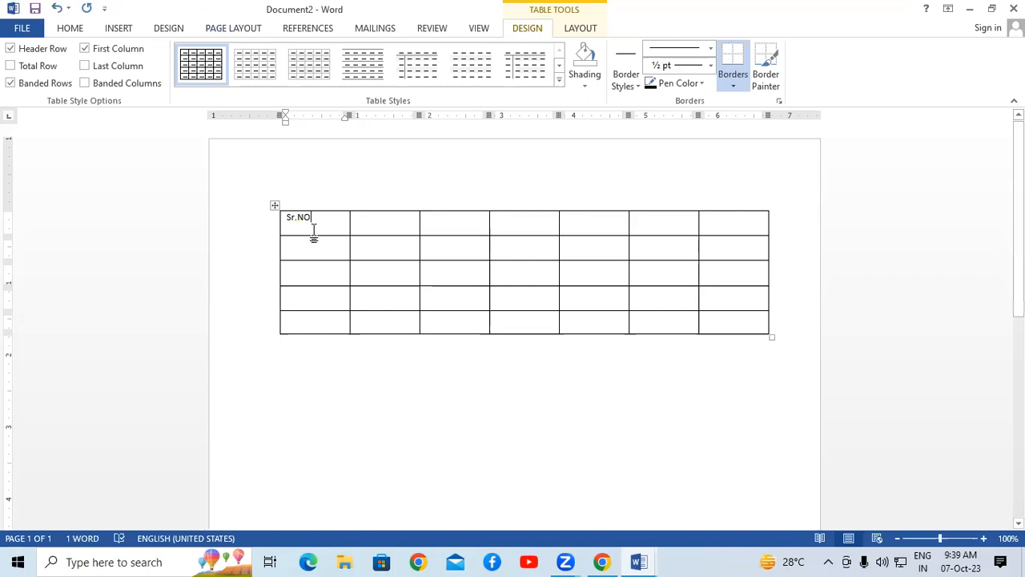
click(370, 221)
text(Name)
key(Tab)
text(Addeess)
key(Tab)
text(Course)
key(Tab)
text(Fee)
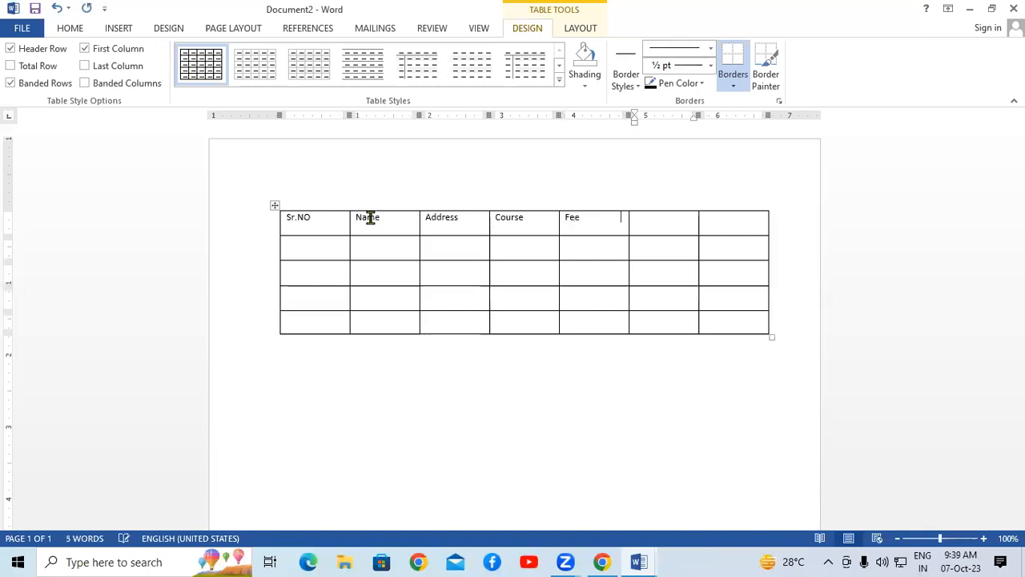
key(Tab)
text(Paid)
key(Tab)
text(Due Amount)
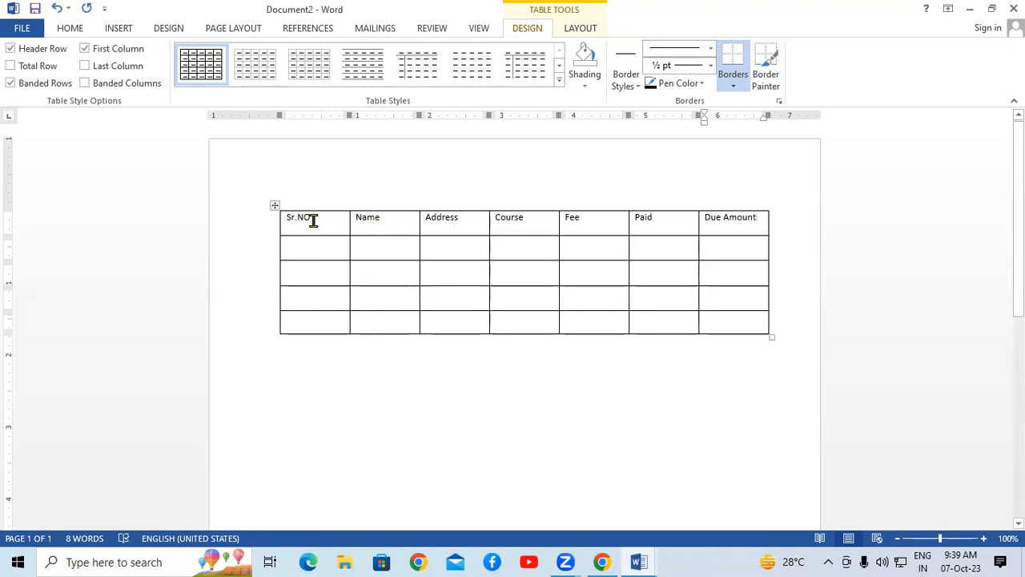
Step: Make the header row text bold and increase its font size to 18
drag(289, 217, 745, 216)
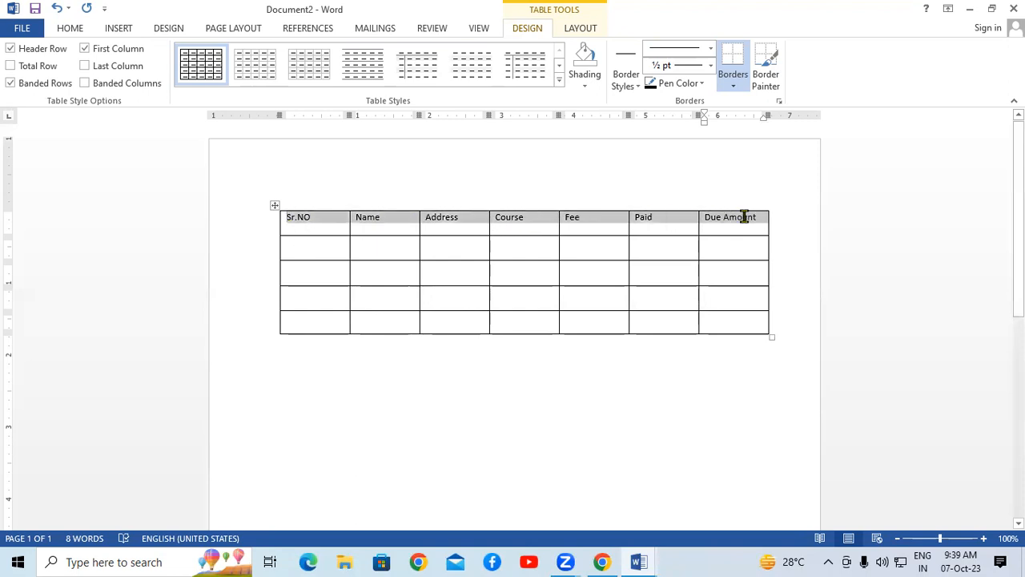
click(70, 28)
click(131, 79)
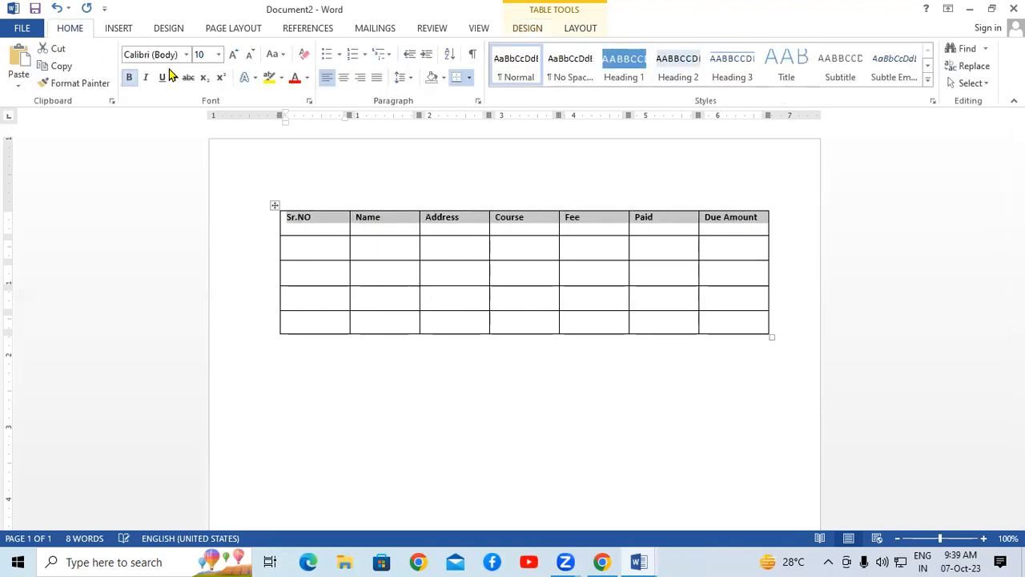
click(232, 56)
click(232, 56)
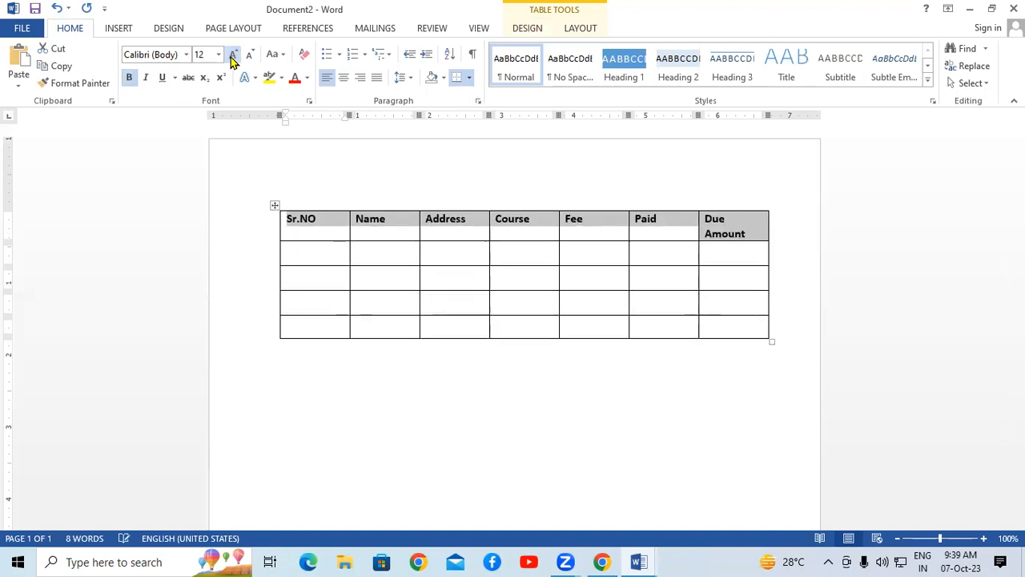
click(232, 56)
click(232, 56)
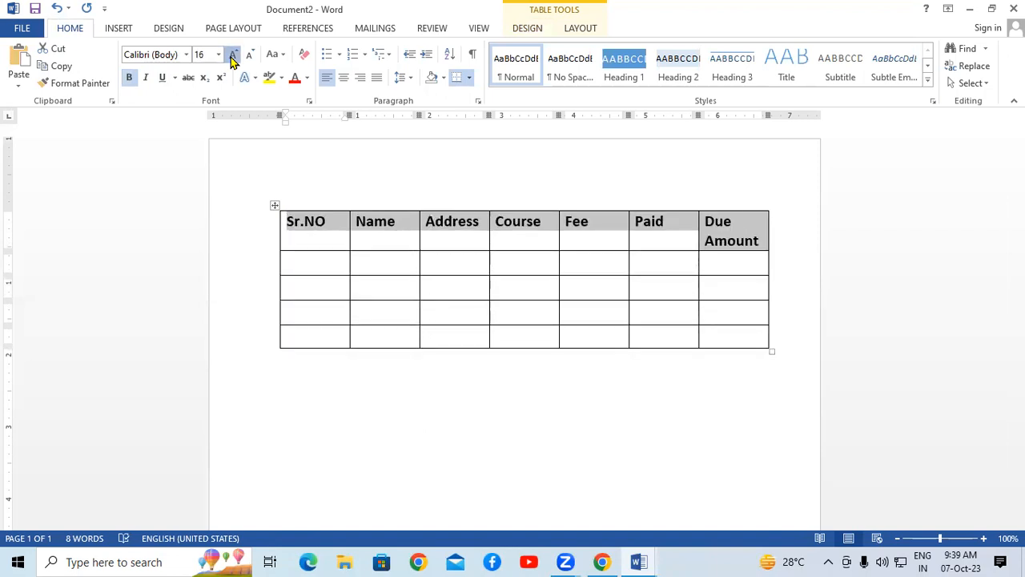
click(233, 56)
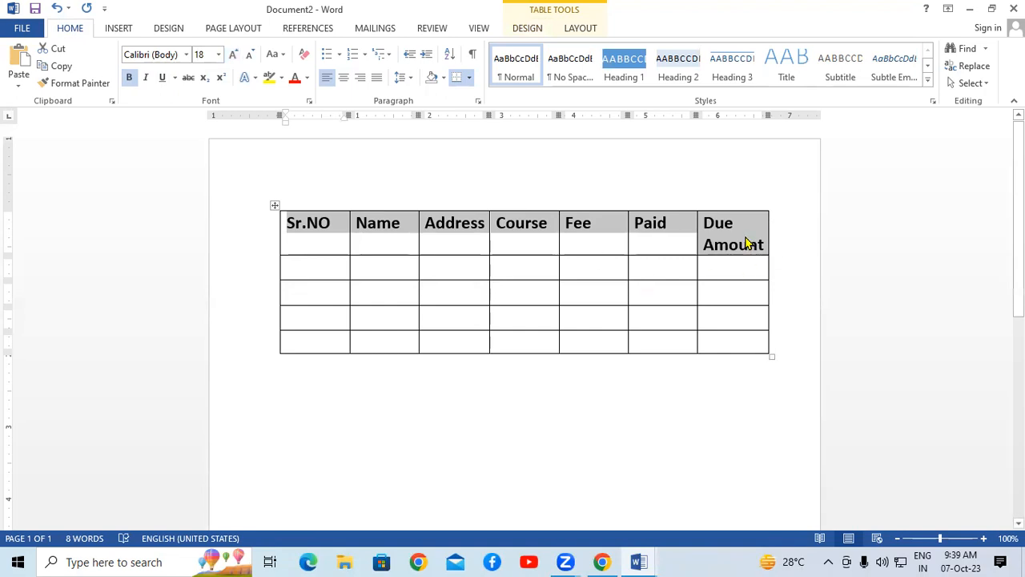
Step: Narrow the Sr.NO, Course, Fee and Paid columns so the Due Amount heading fits on one line
drag(377, 230, 308, 233)
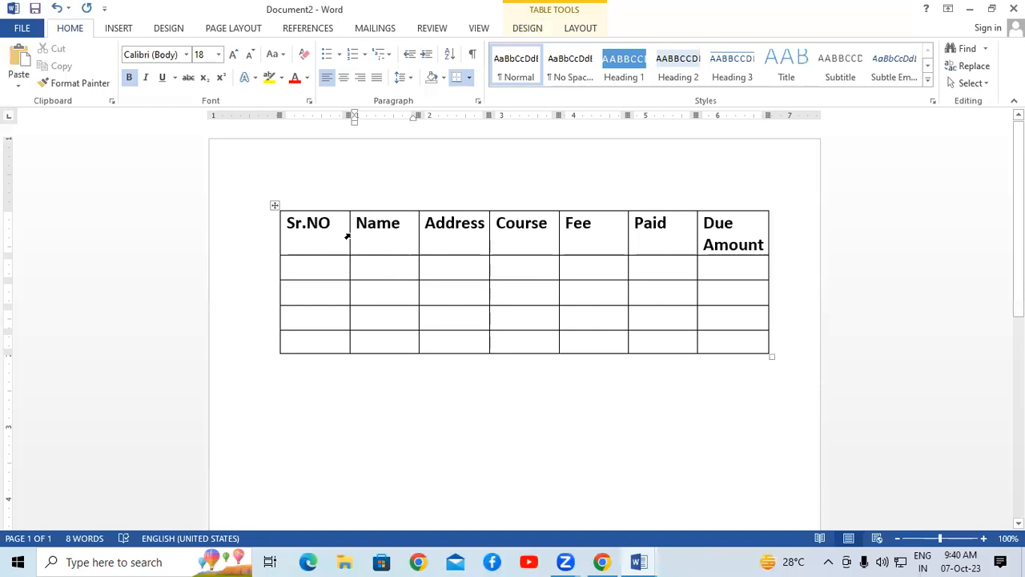
mouse_move(353, 206)
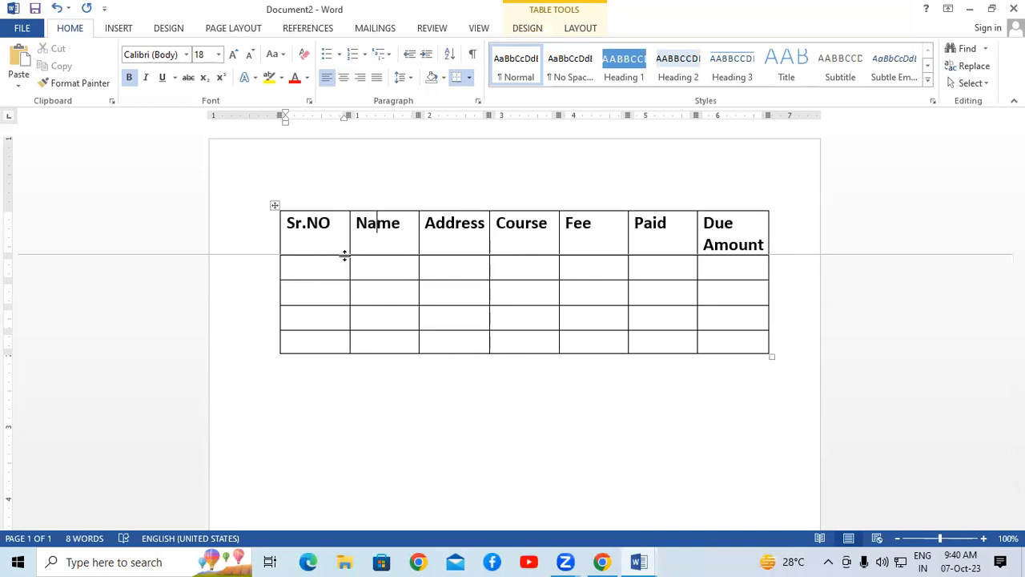
drag(349, 251, 329, 251)
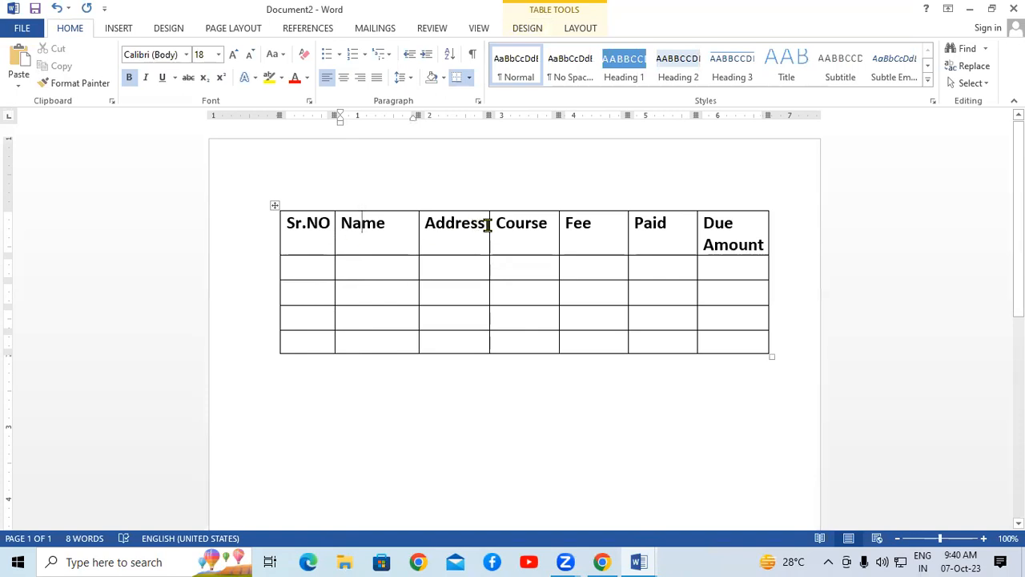
drag(559, 224, 552, 225)
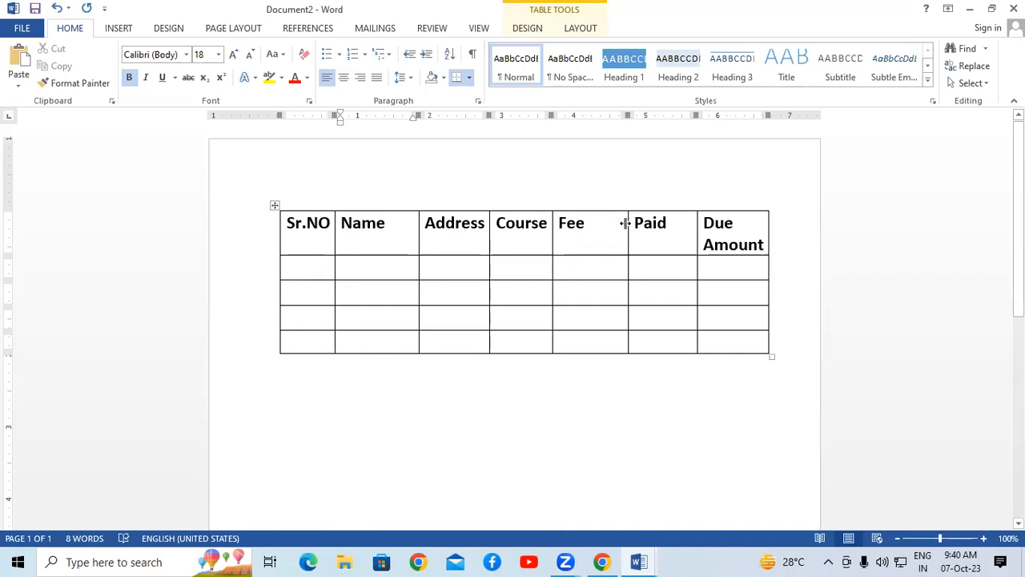
drag(629, 224, 605, 226)
drag(695, 225, 663, 225)
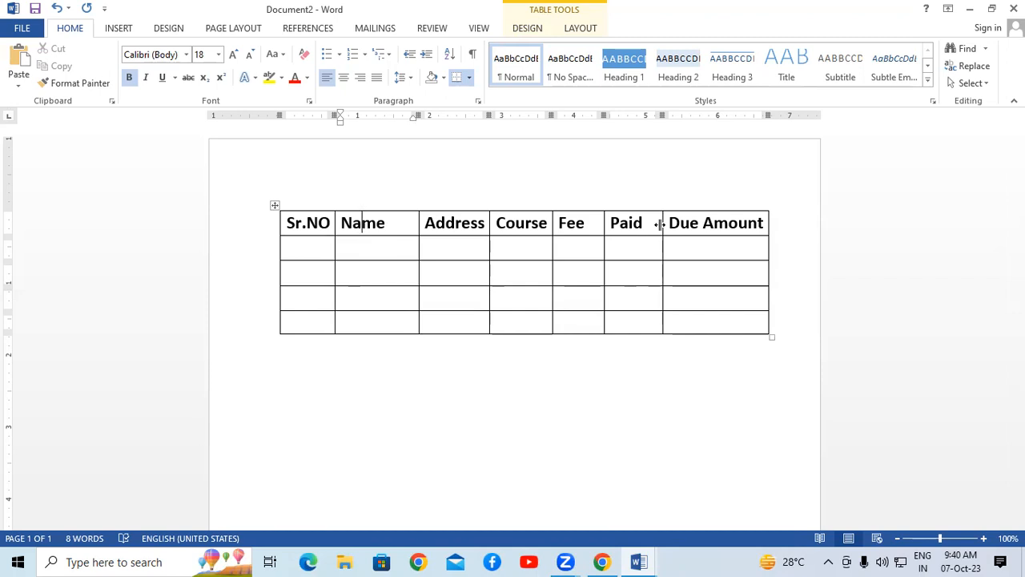
Step: Fill the first data row with serial number 1, the student's name, Padrauna, DCA, 13500, 12000 and 1500
click(314, 248)
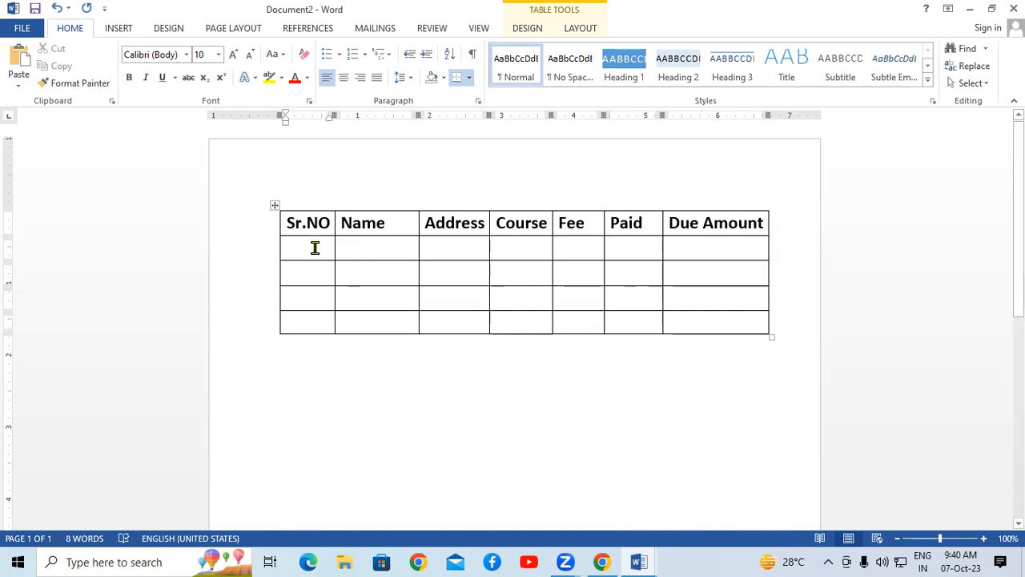
text(1)
key(Tab)
text(Ram)
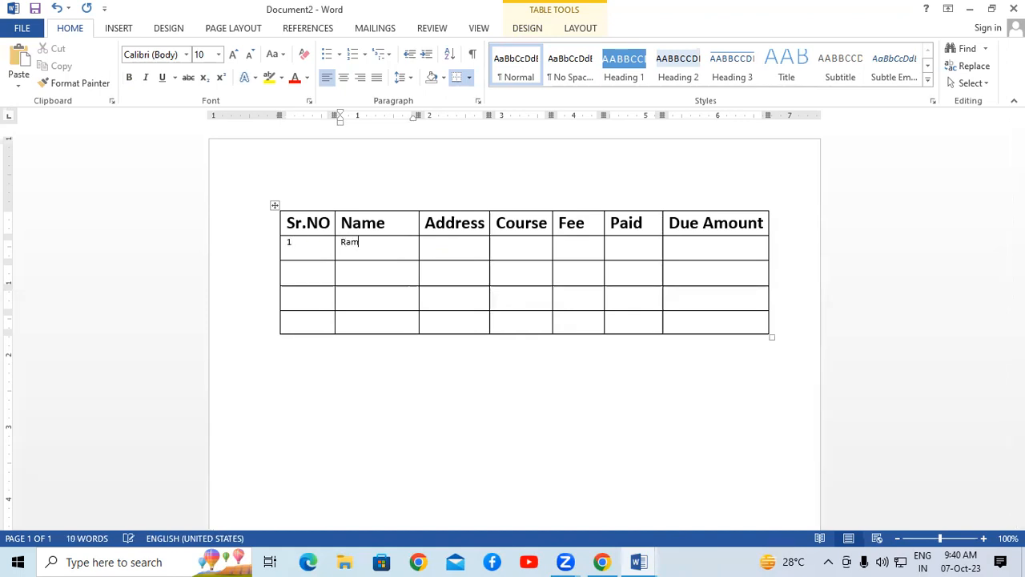
key(Tab)
text(Padrauna)
key(Tab)
text(DCA)
key(Tab)
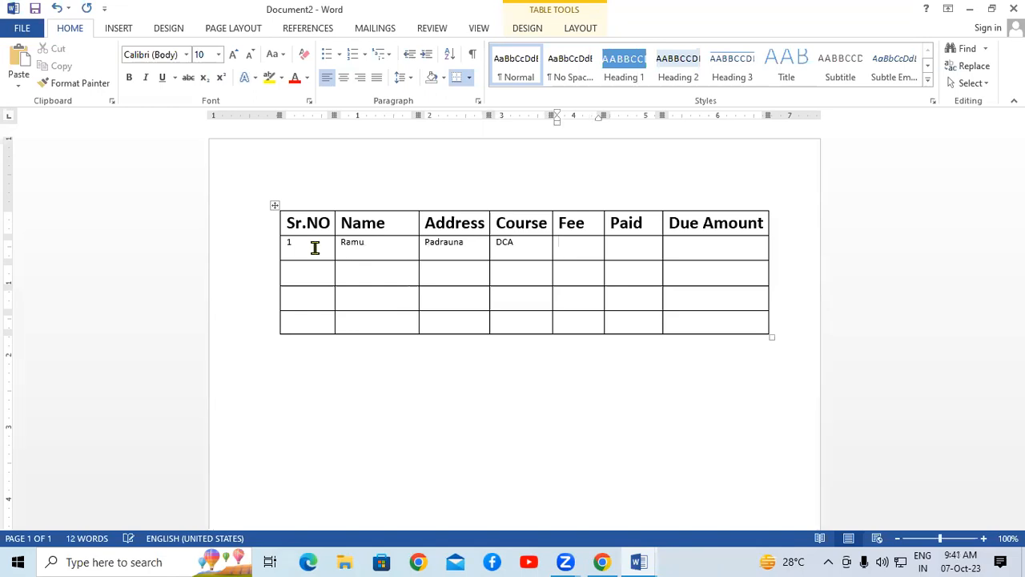
text(13500)
key(Tab)
text(12000)
key(Tab)
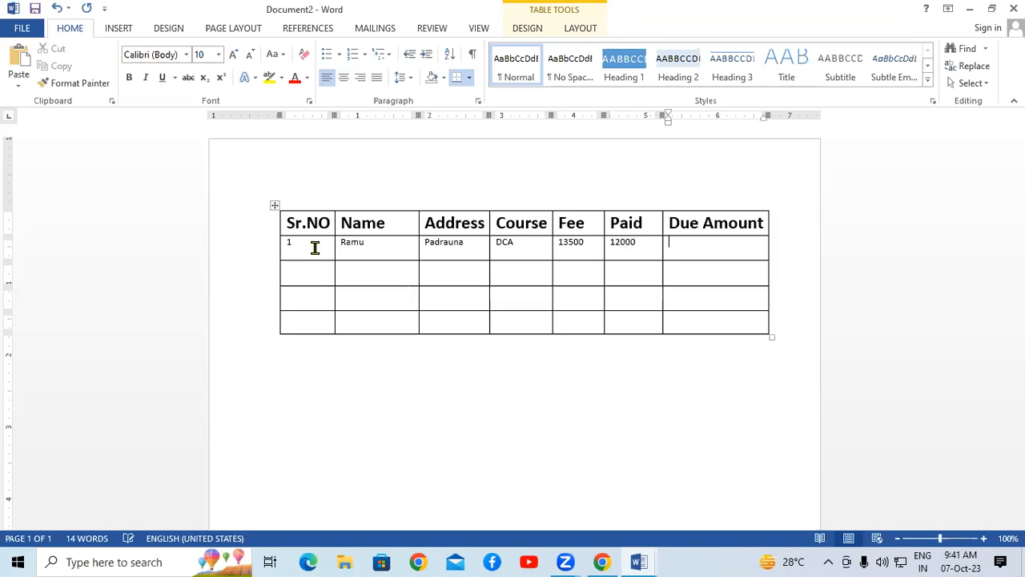
text(1500)
Step: Fill the second data row with serial number 2, the student's name, Kasia, DFA, 9000, 4000 and 5000
key(Tab)
text(2)
key(Tab)
text(Rohan)
key(Tab)
text(Kasia)
key(Tab)
text(DFA)
key(Tab)
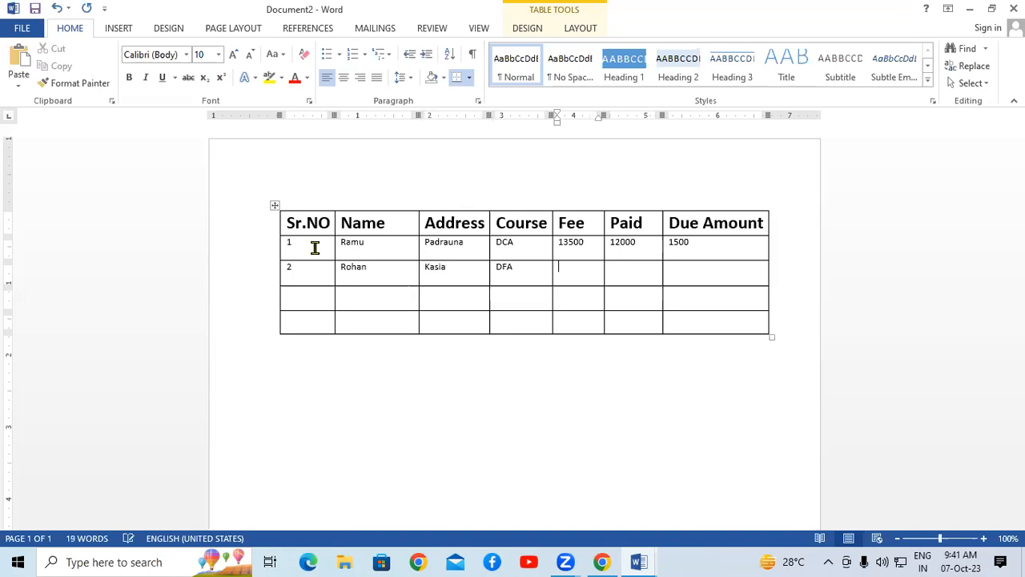
text(9000)
key(Tab)
text(4000)
key(Tab)
text(5000)
Step: Enter serial number 3 in the third data row and advance to its Name cell
key(Tab)
text(3)
key(Tab)
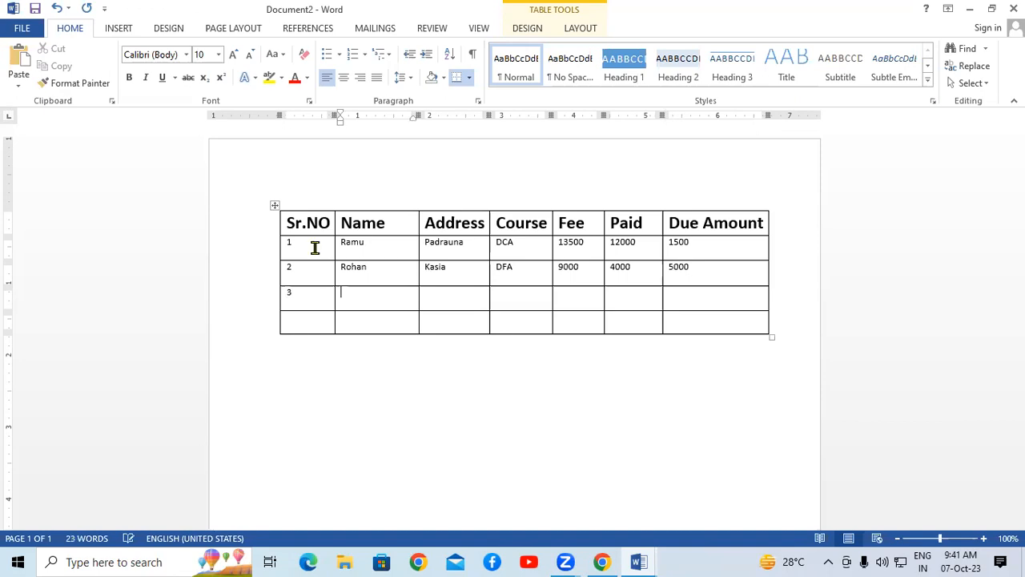
text(Riesh)
key(Tab)
click(385, 291)
key(BackSpace)
key(BackSpace)
key(BackSpace)
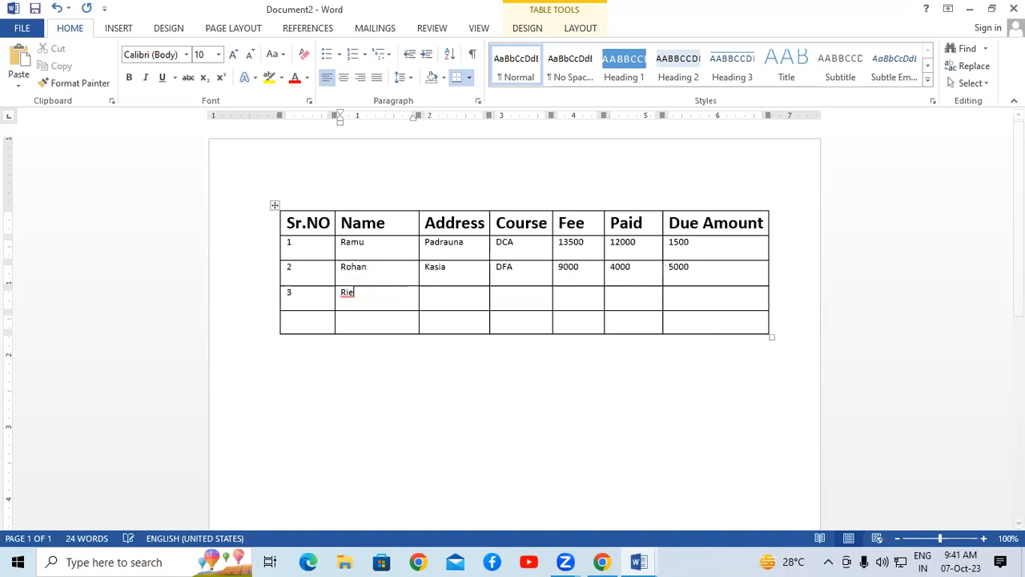
text(tesh)
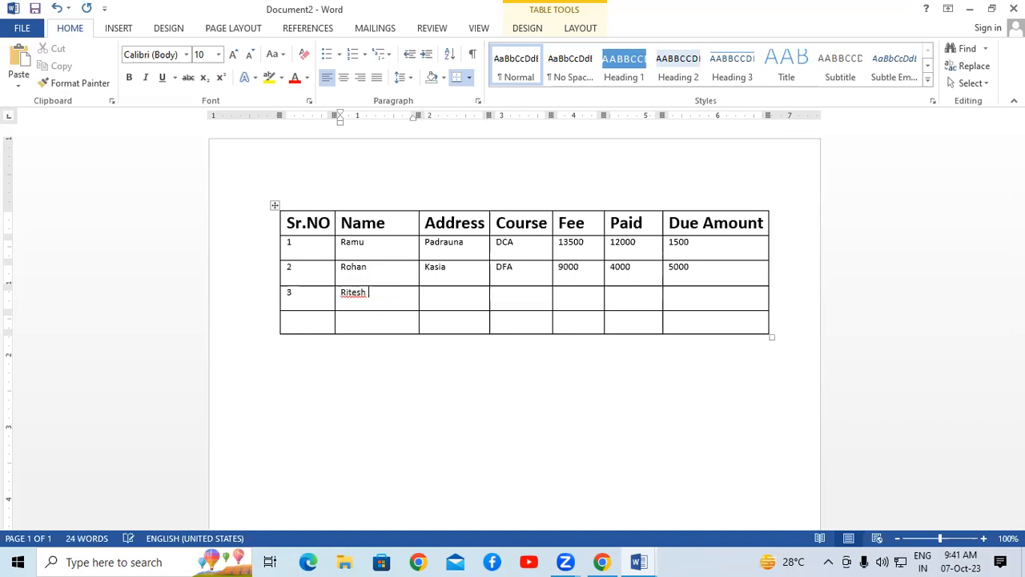
key(BackSpace)
key(BackSpace)
key(BackSpace)
key(BackSpace)
key(BackSpace)
key(BackSpace)
Step: Complete the third data row with the student's name, Ramkola, DCA, 13500, 13000 and 500
text(Sandeep)
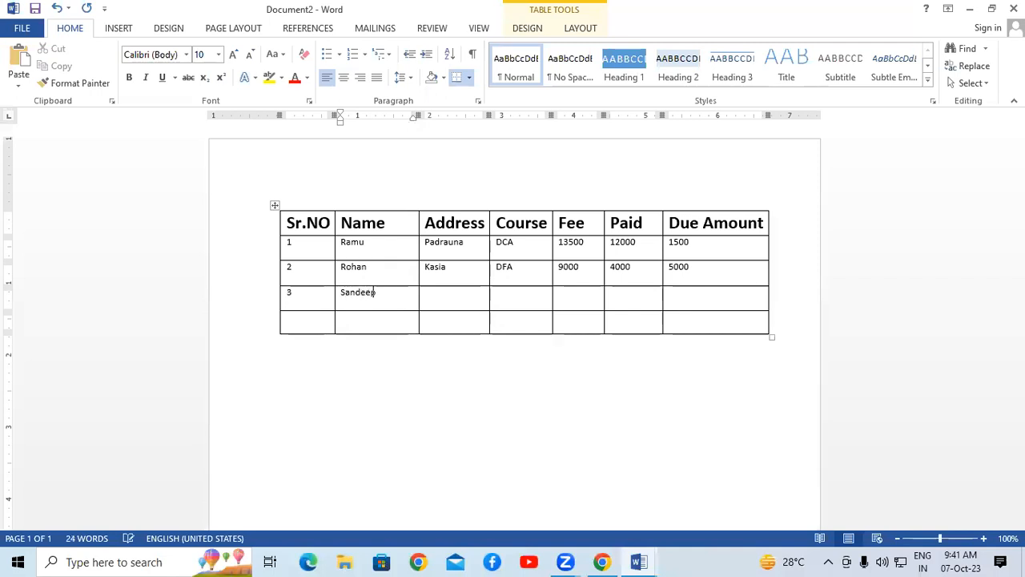
key(Tab)
text(Ramkola)
key(Tab)
text(DCA)
key(Tab)
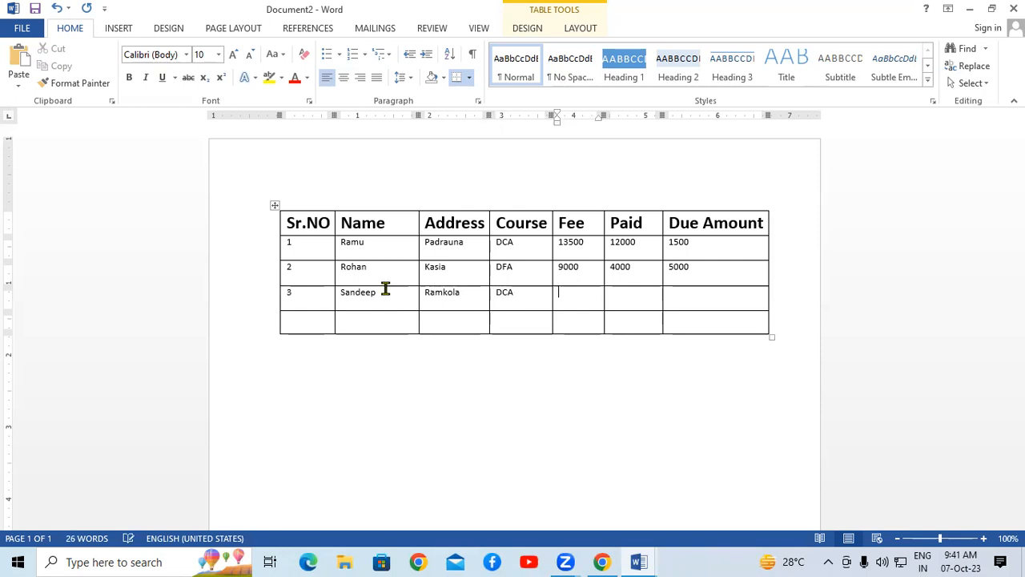
text(13500)
key(Tab)
text(1300)
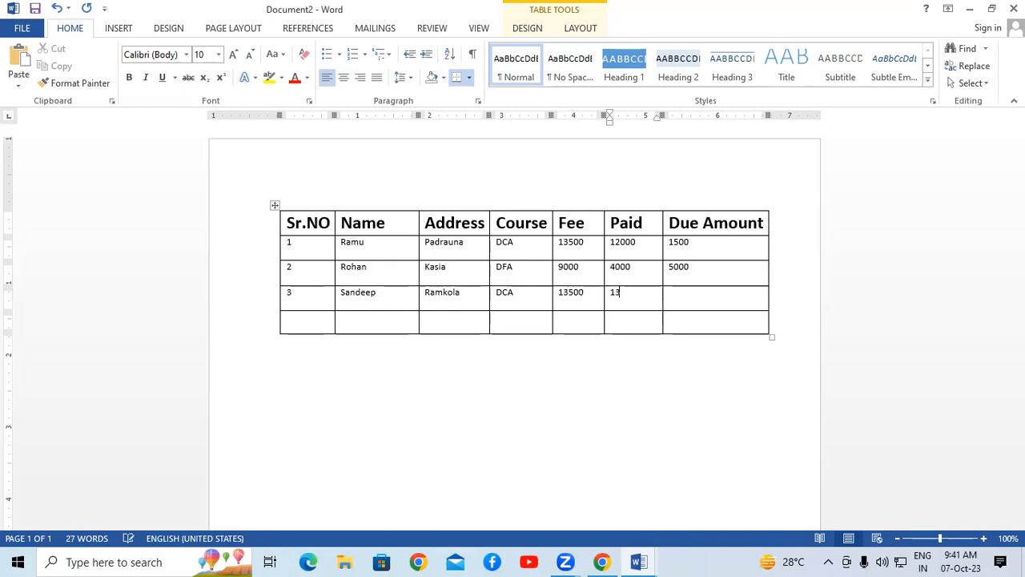
text(0)
key(Tab)
text(500)
Step: Enter serial number 4, the student's name and Padari in the fourth data row, and add Padari to the spelling dictionary
key(Tab)
text(4)
key(Tab)
text(Suresh)
key(Tab)
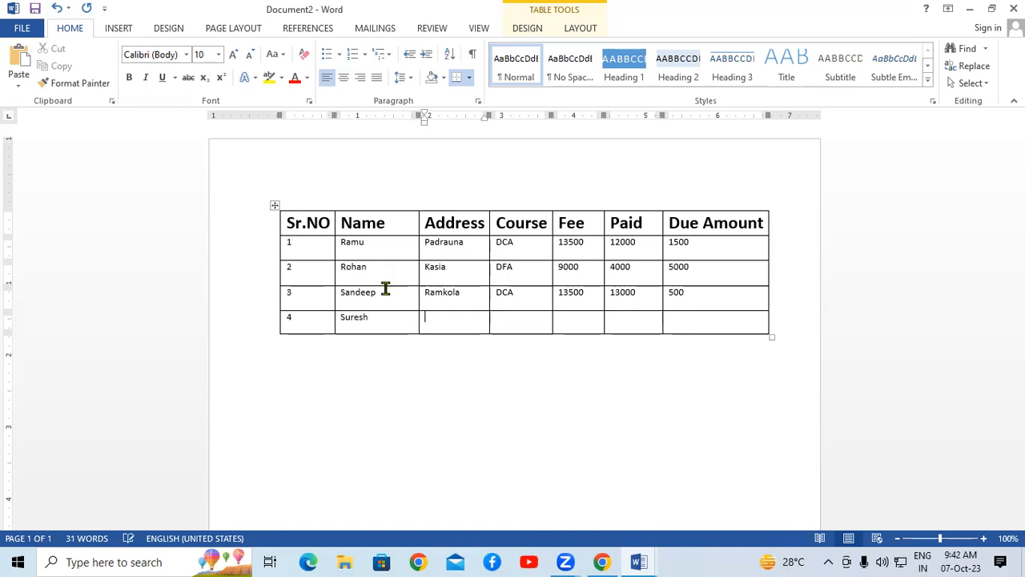
text(Padari)
key(Tab)
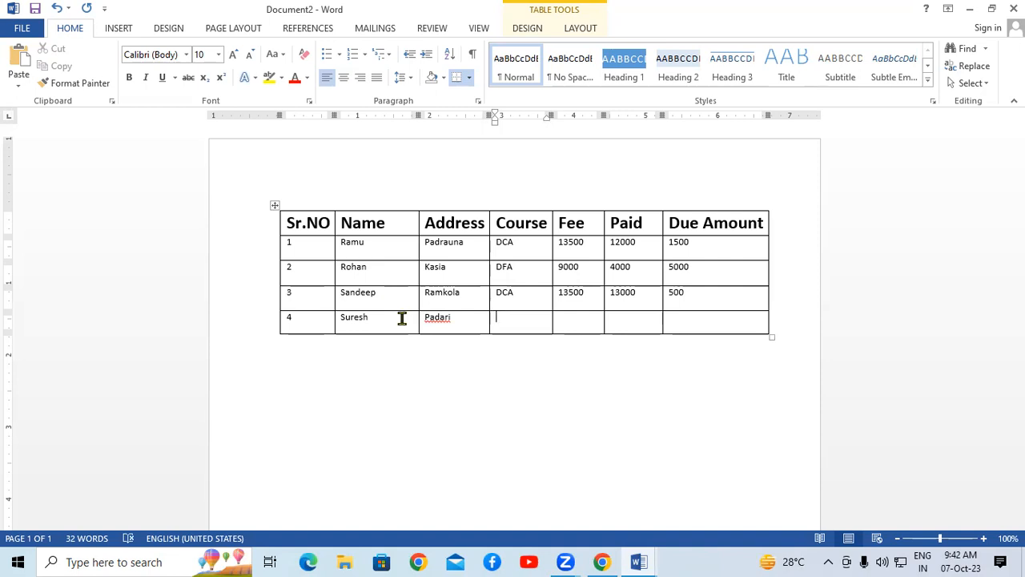
right_click(439, 319)
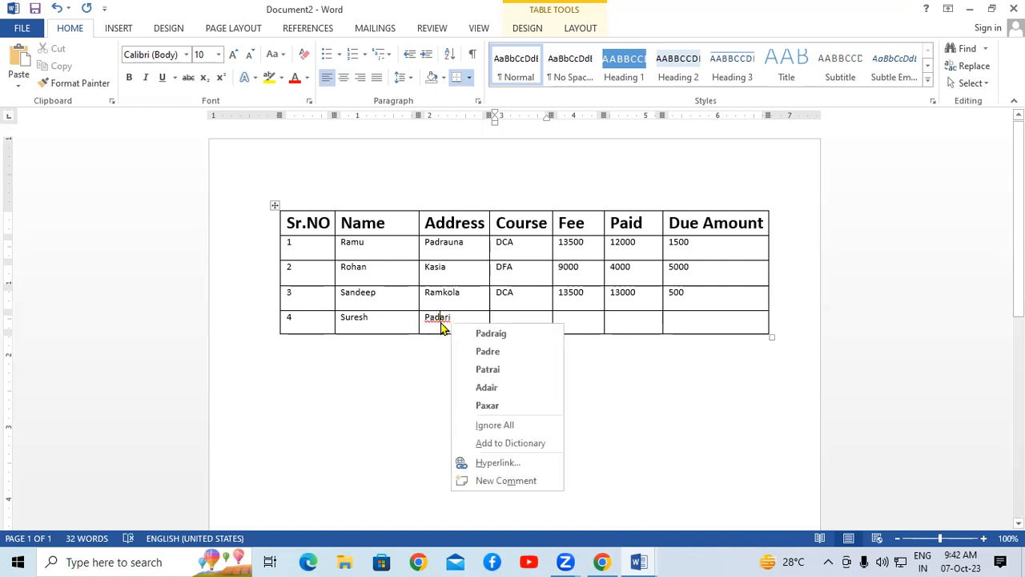
click(508, 445)
Step: Complete the fourth data row with course ADFA, fee 15000, paid 13000 and due amount 2000
click(508, 318)
text(ADFA)
key(Tab)
text(15000)
key(Tab)
text(13000)
key(Tab)
text(20)
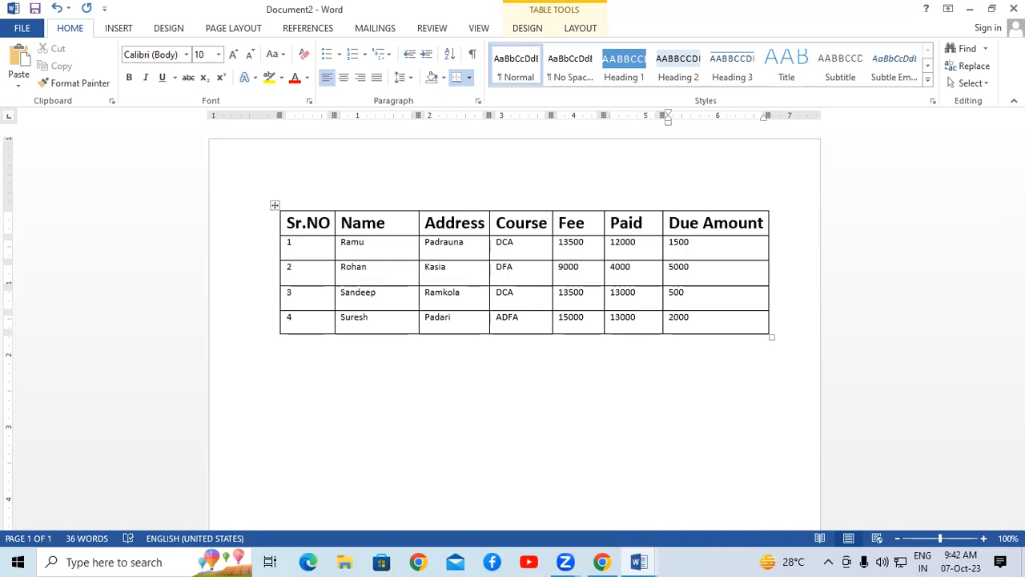
text(00)
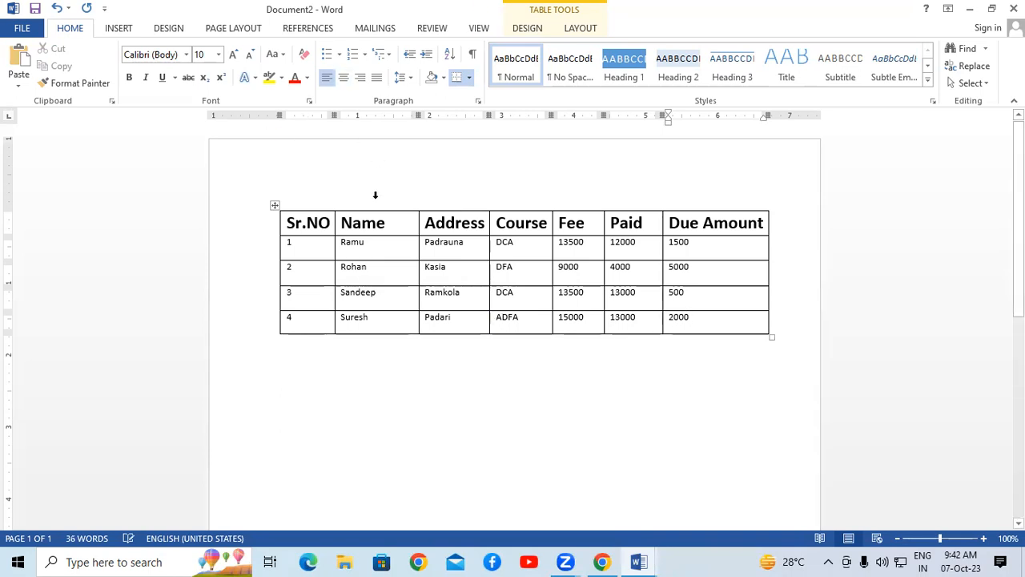
Step: Make the text of the four data rows bold and set its font size to 14
drag(291, 242, 745, 329)
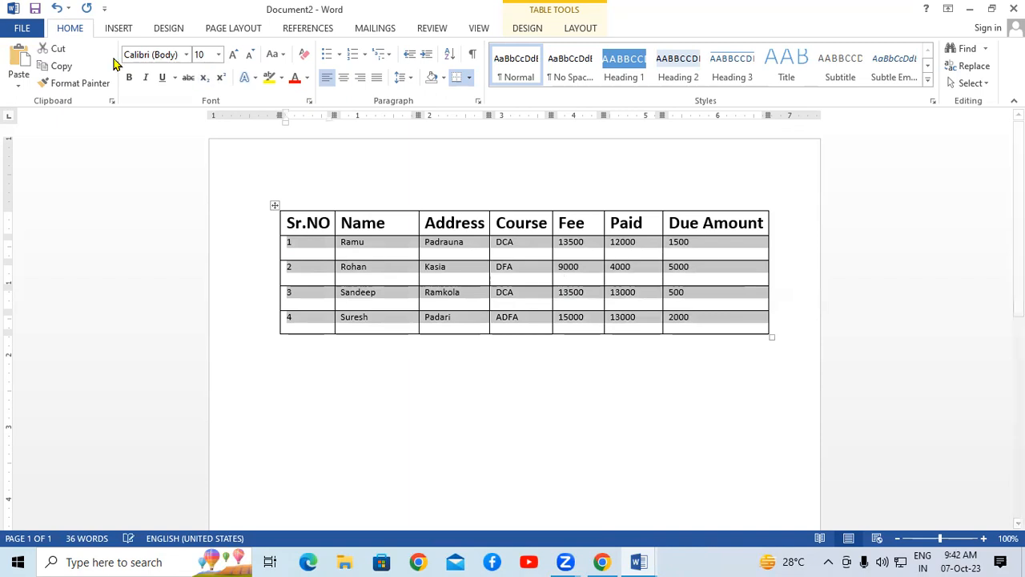
click(131, 78)
click(234, 56)
click(233, 57)
click(233, 56)
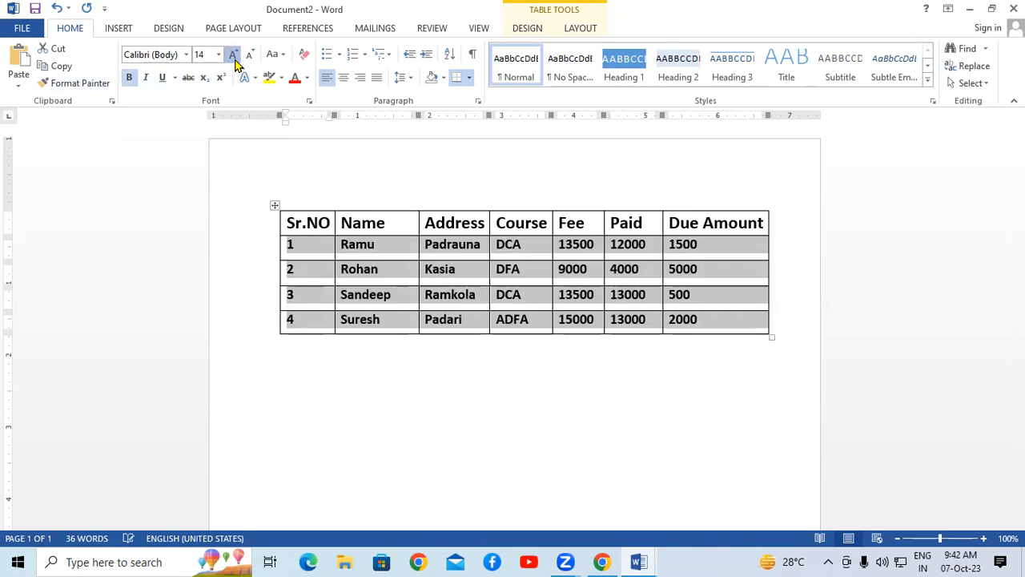
click(234, 56)
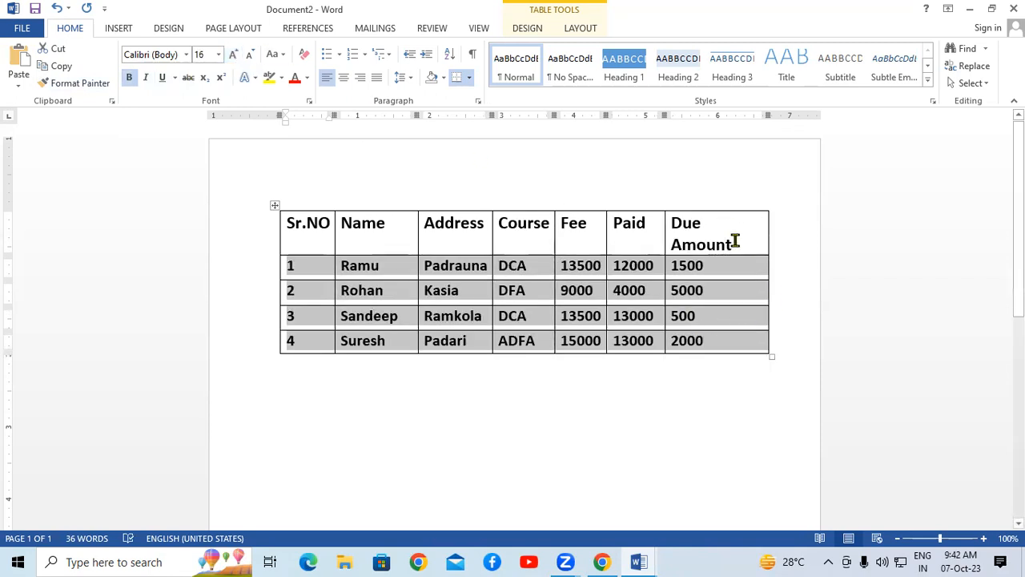
click(249, 55)
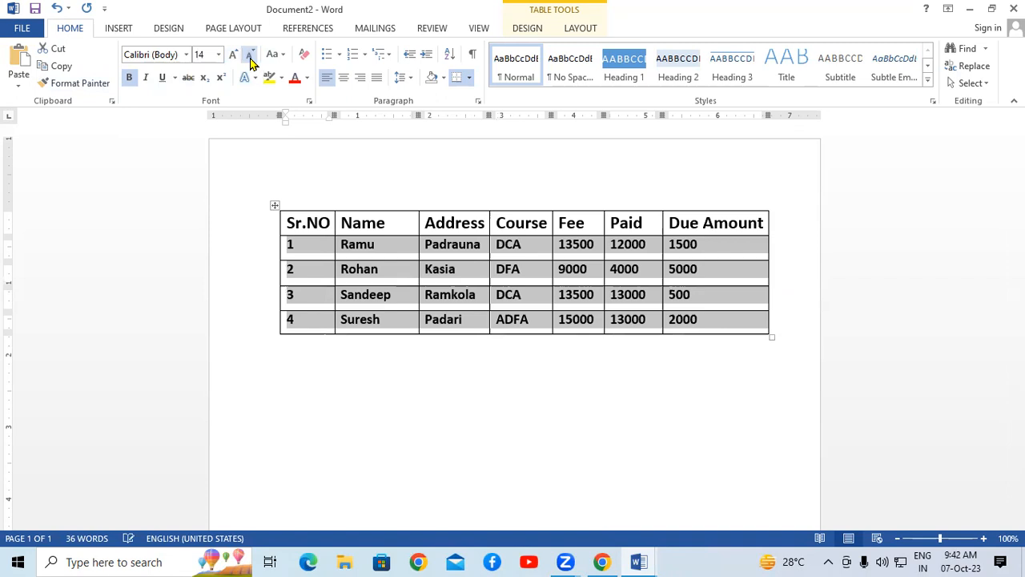
click(489, 346)
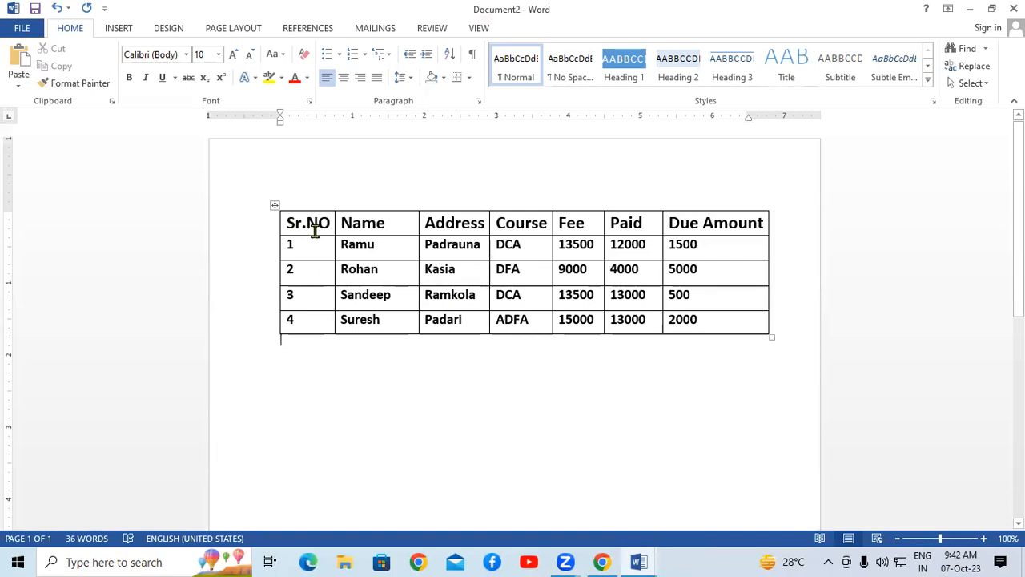
Step: Change the font color of the table's header row to red
drag(287, 222, 774, 217)
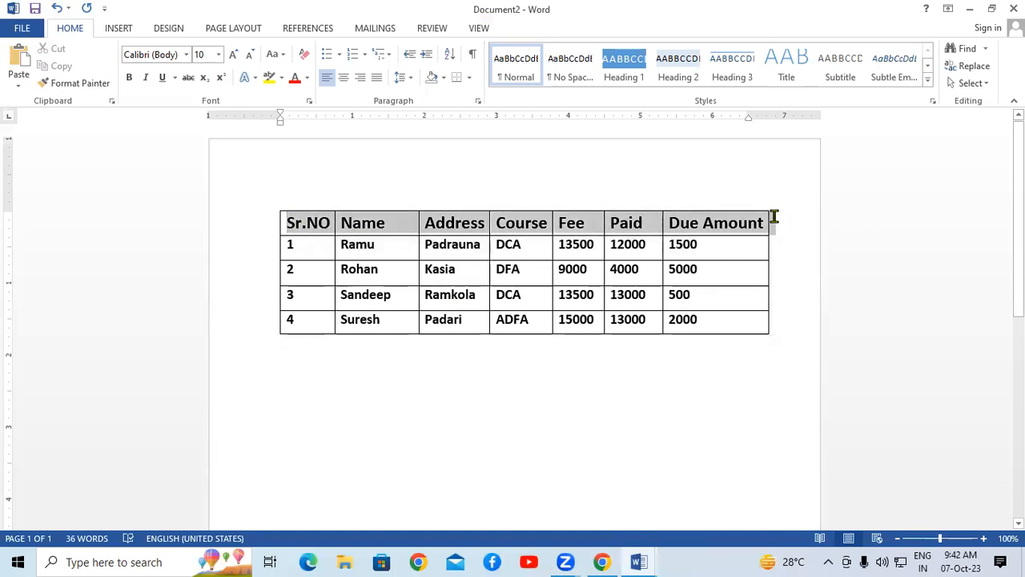
click(295, 77)
click(494, 269)
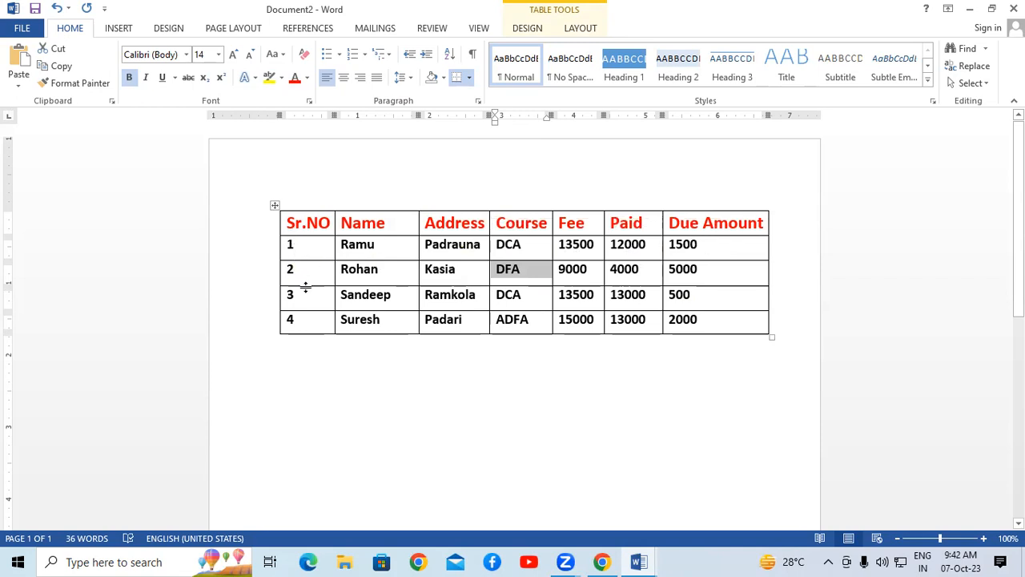
Step: Add eight empty rows at the end of the table by advancing cell by cell past the fourth data row
click(307, 317)
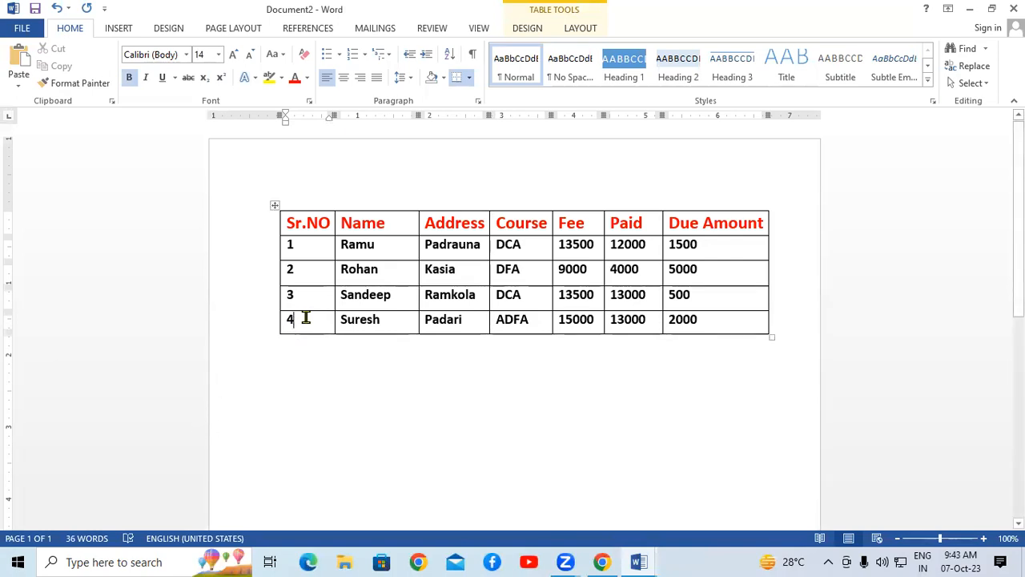
key(Tab)
key(Tab)
key(Tab)
key(Tab)
key(Tab)
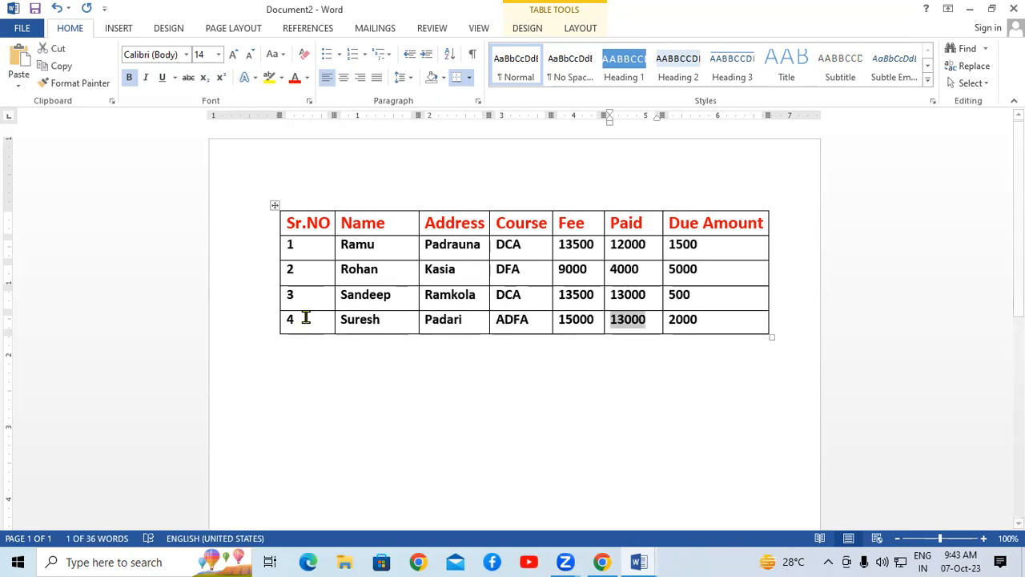
key(Tab)
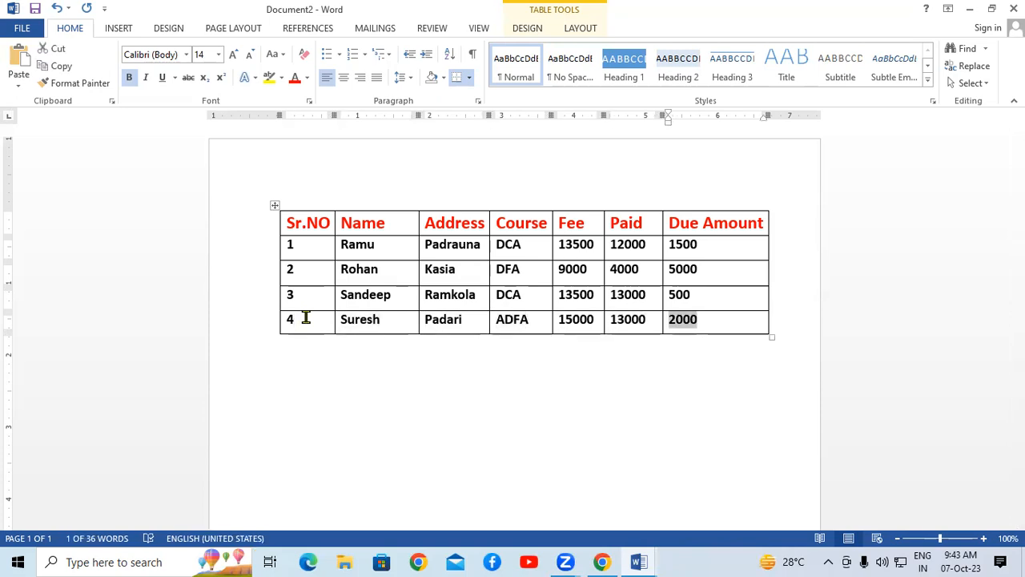
key(Tab)
key(Tab)
key(Tab)
key(Tab)
key(Tab)
key(Tab)
key(Tab)
key(Tab)
key(Tab)
key(Tab)
key(Tab)
key(Tab)
key(Tab)
key(Tab)
key(Tab)
key(Tab)
key(Tab)
key(Tab)
key(Tab)
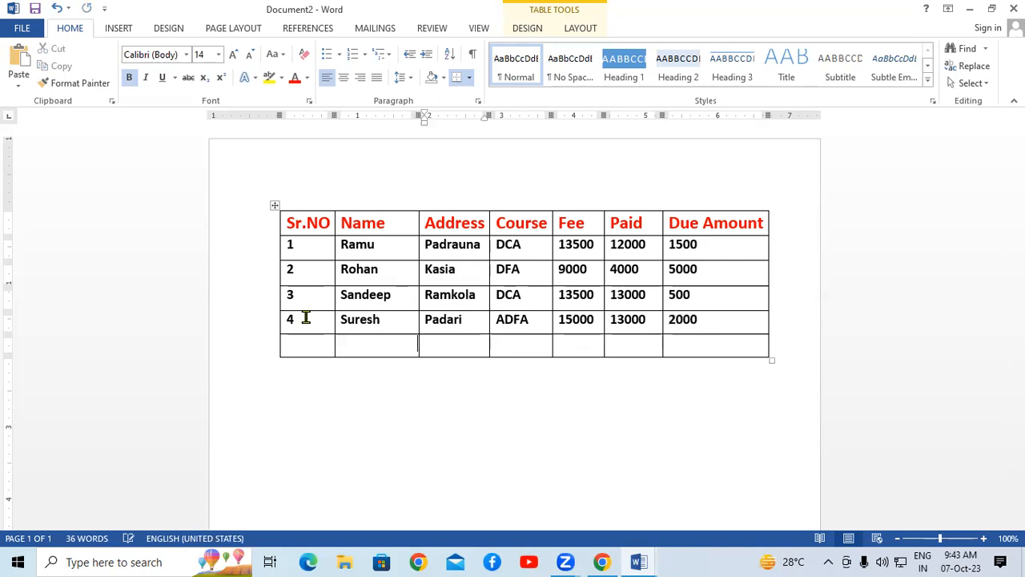
key(Tab)
key(Tab)
key(Tab)
key(Tab)
key(Tab)
key(Tab)
key(Tab)
key(Tab)
key(Tab)
key(Tab)
key(Tab)
key(Tab)
key(Tab)
key(Tab)
key(Tab)
key(Tab)
key(Tab)
key(Tab)
key(Tab)
key(Tab)
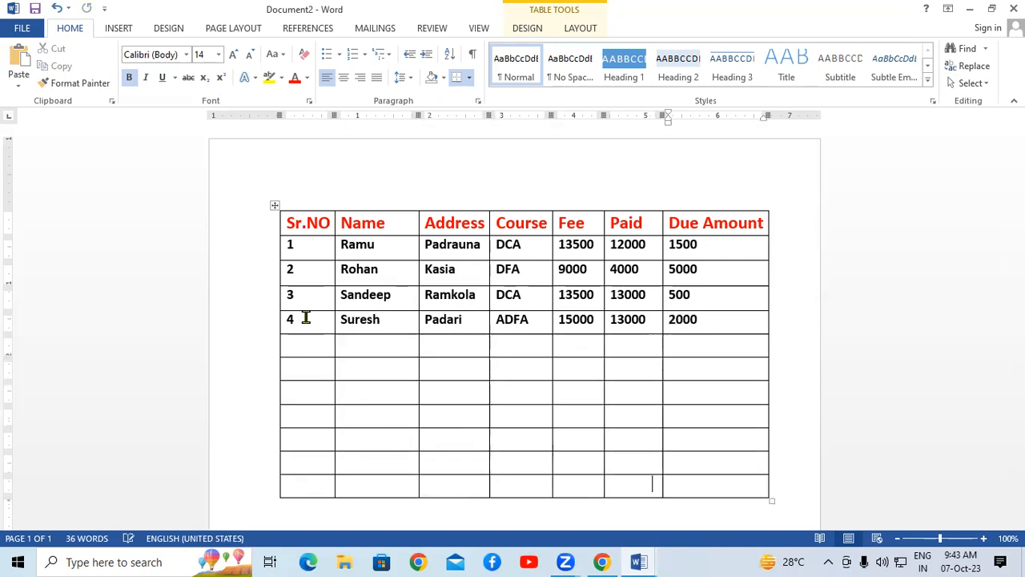
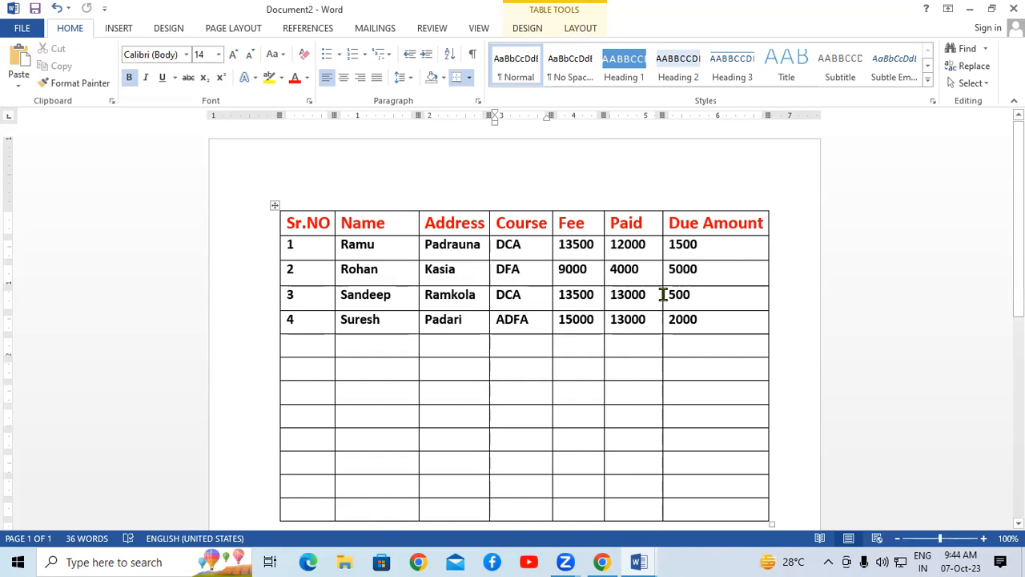
click(794, 279)
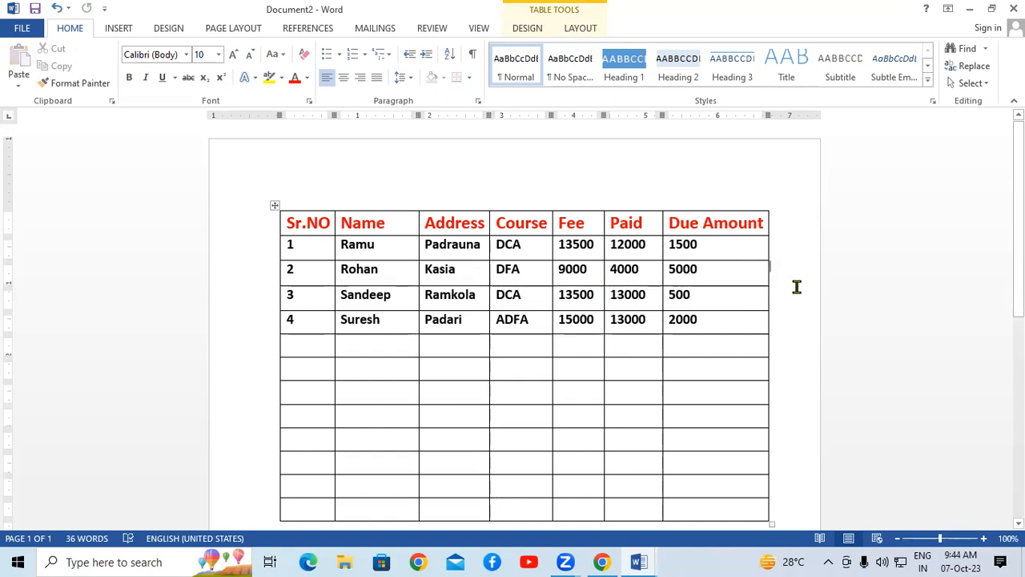
scroll(598, 371, down, 3)
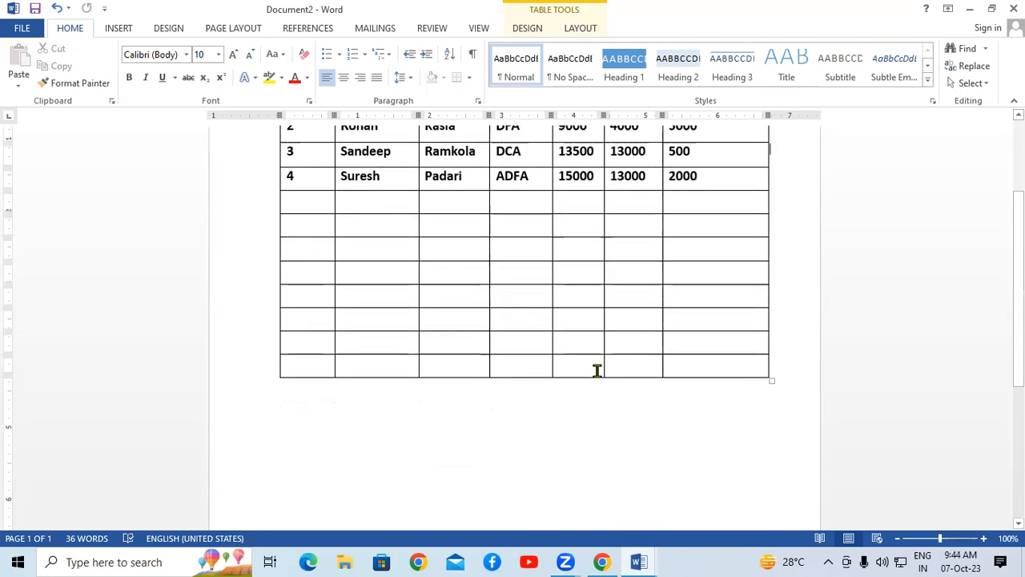
click(364, 413)
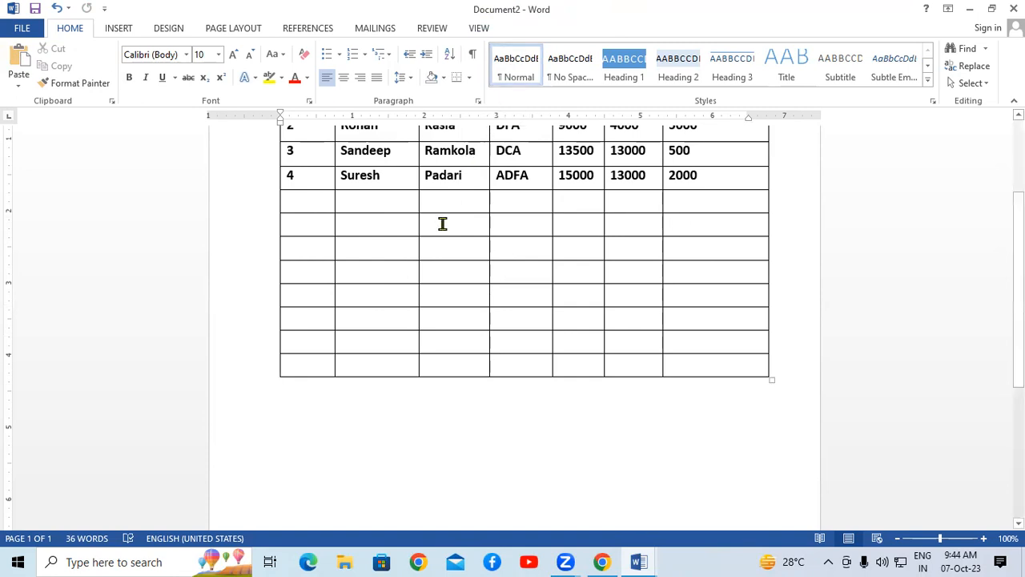
click(373, 268)
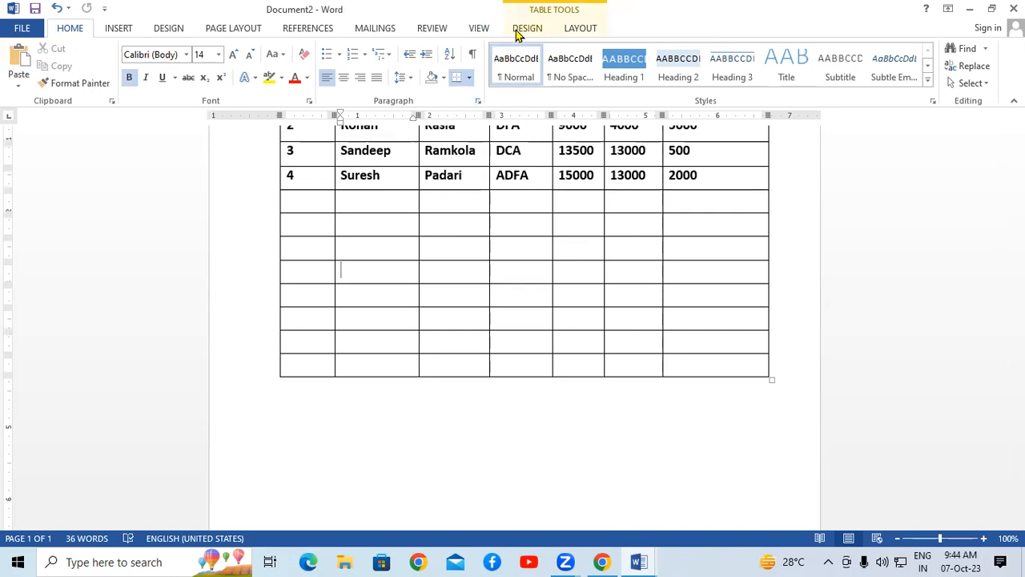
click(360, 430)
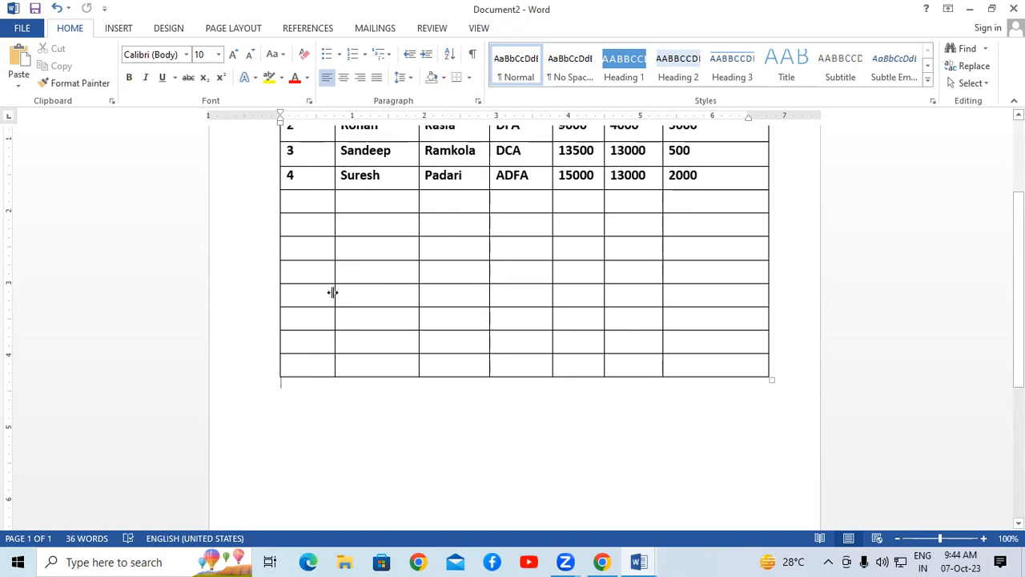
scroll(334, 290, up, 3)
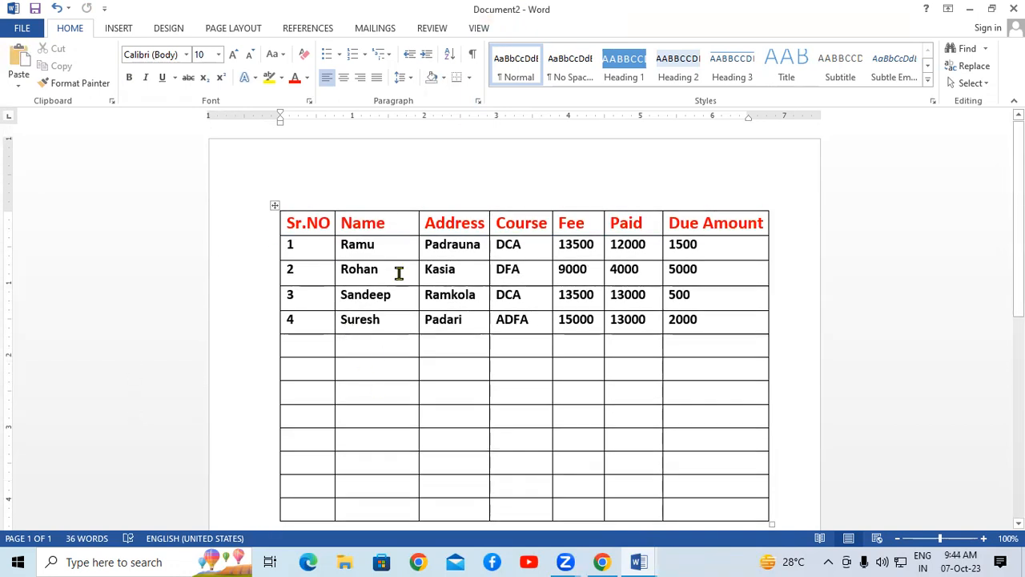
Step: Style the fee table with the black solid-header banded grid design and switch it to the gold version
click(399, 274)
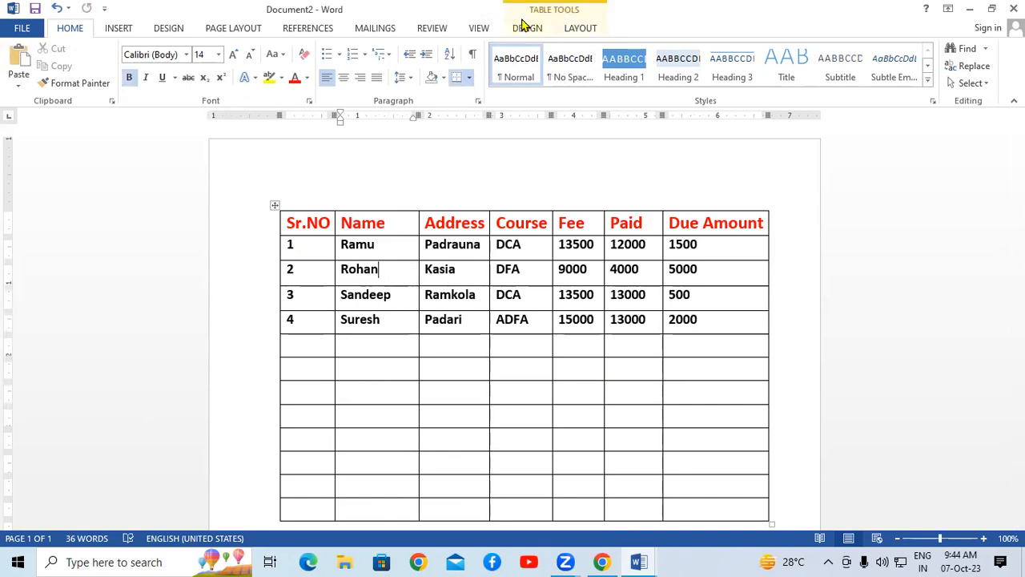
click(525, 29)
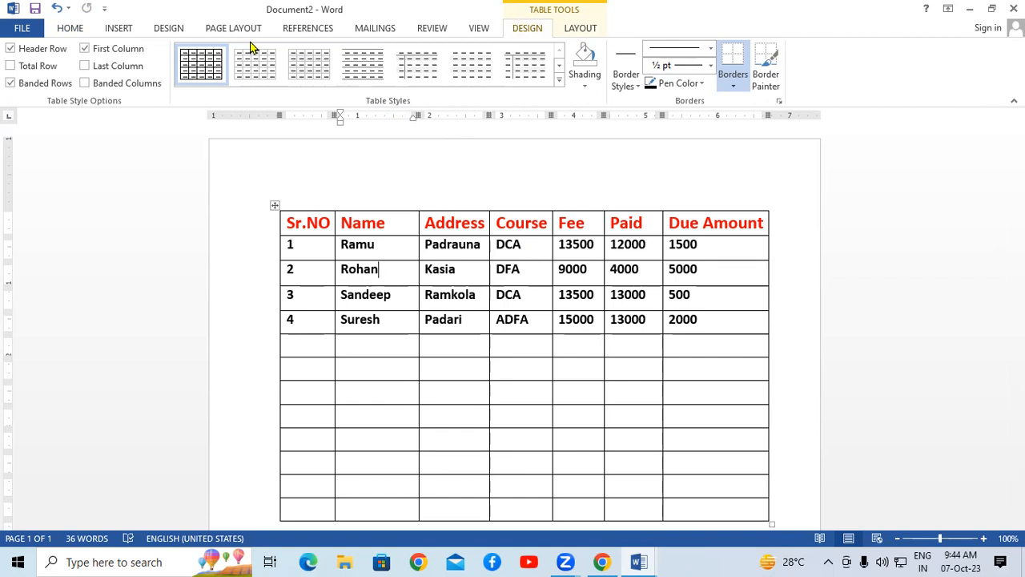
click(559, 80)
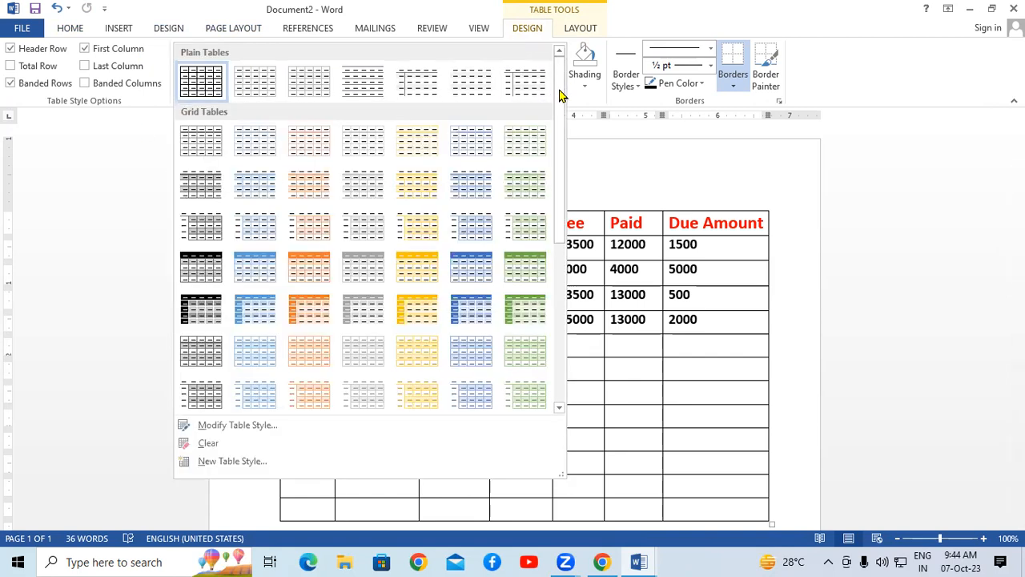
drag(556, 131, 561, 153)
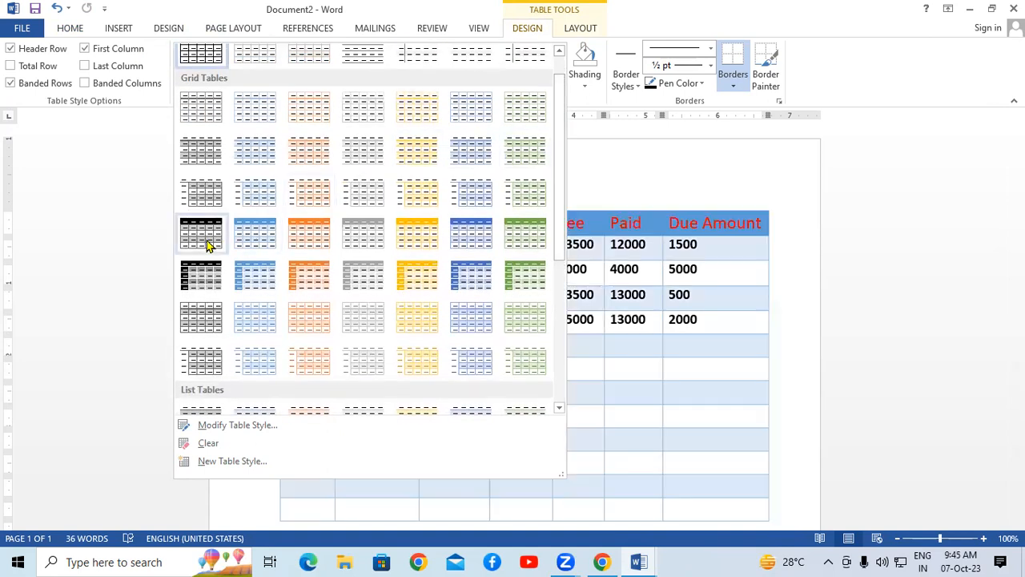
click(207, 241)
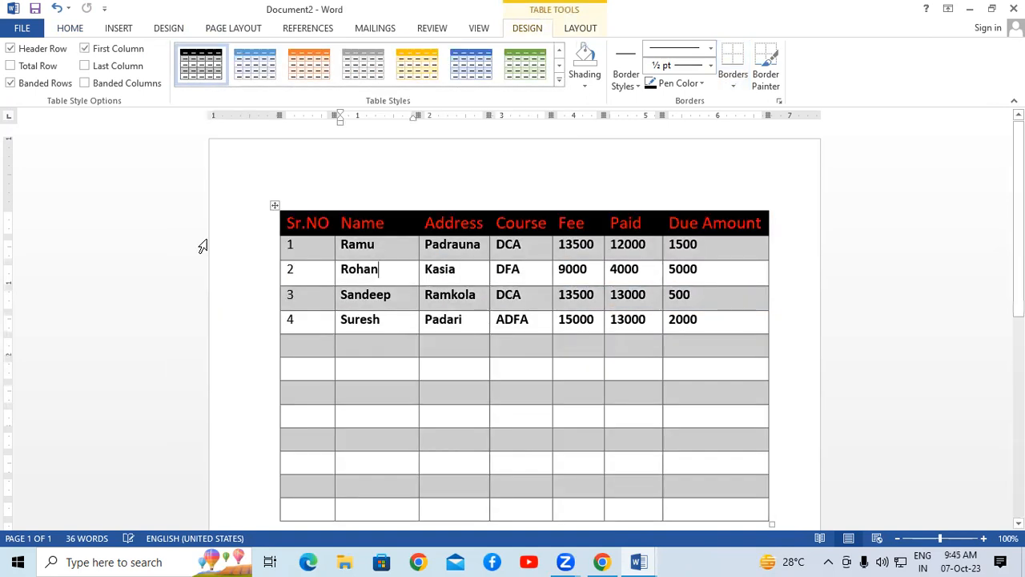
click(418, 70)
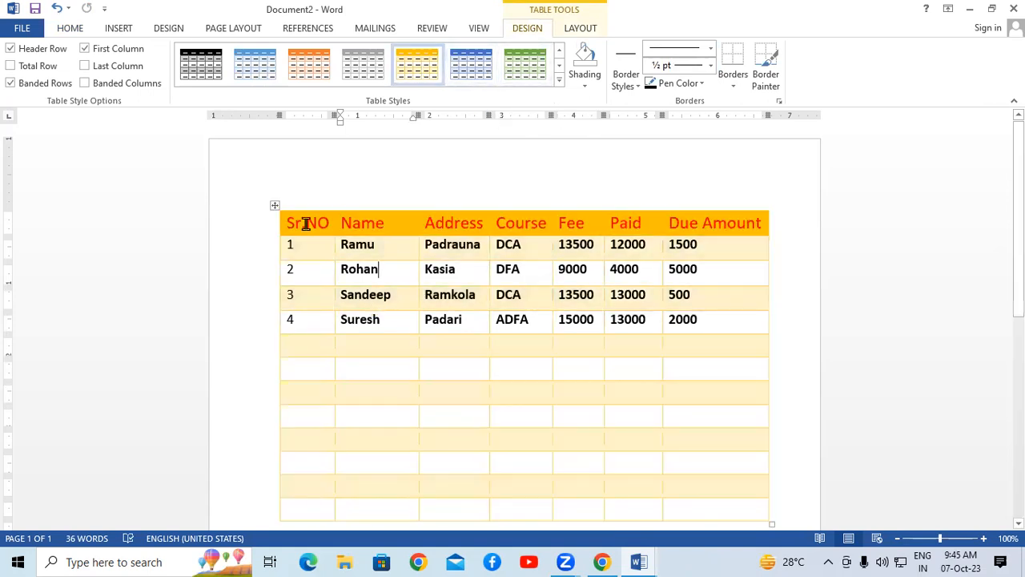
Step: Change the font color of the table's header row to Automatic
drag(285, 223, 712, 222)
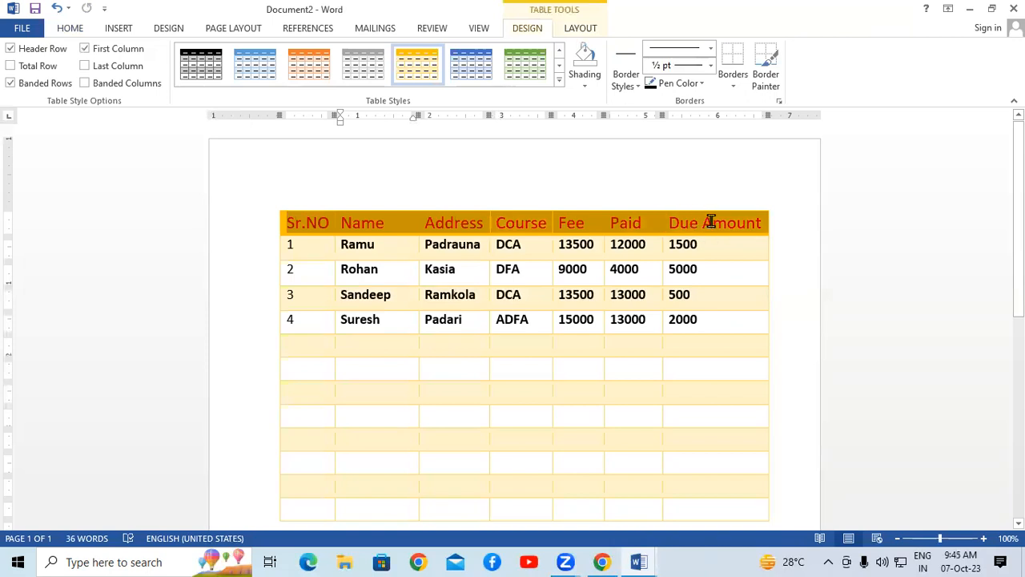
click(70, 28)
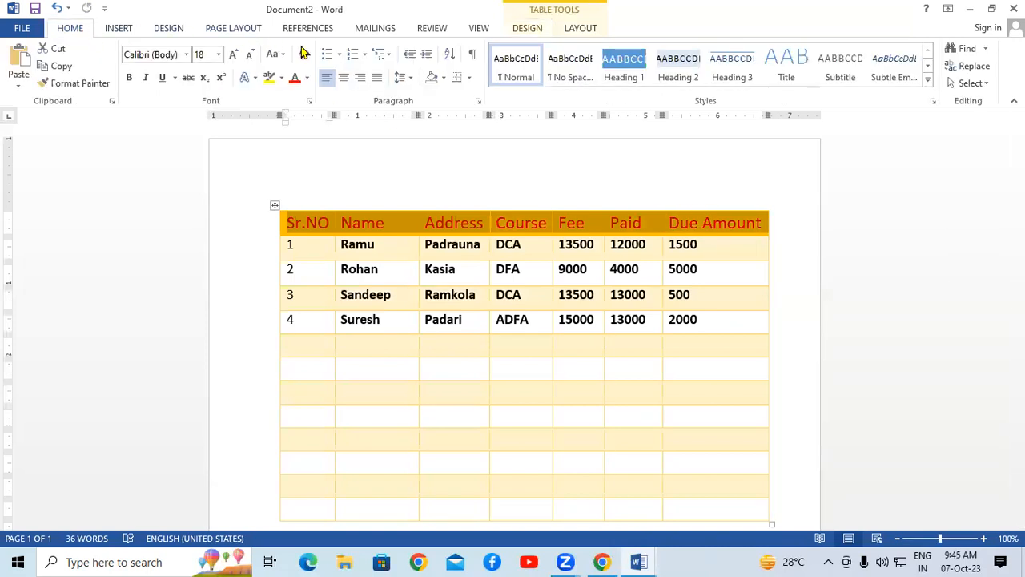
click(307, 80)
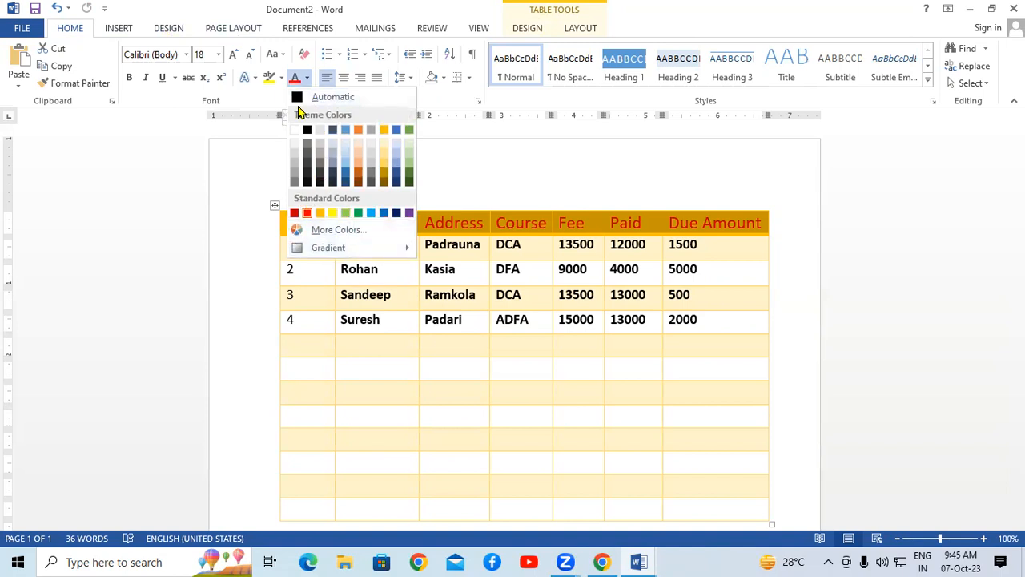
click(298, 98)
click(529, 336)
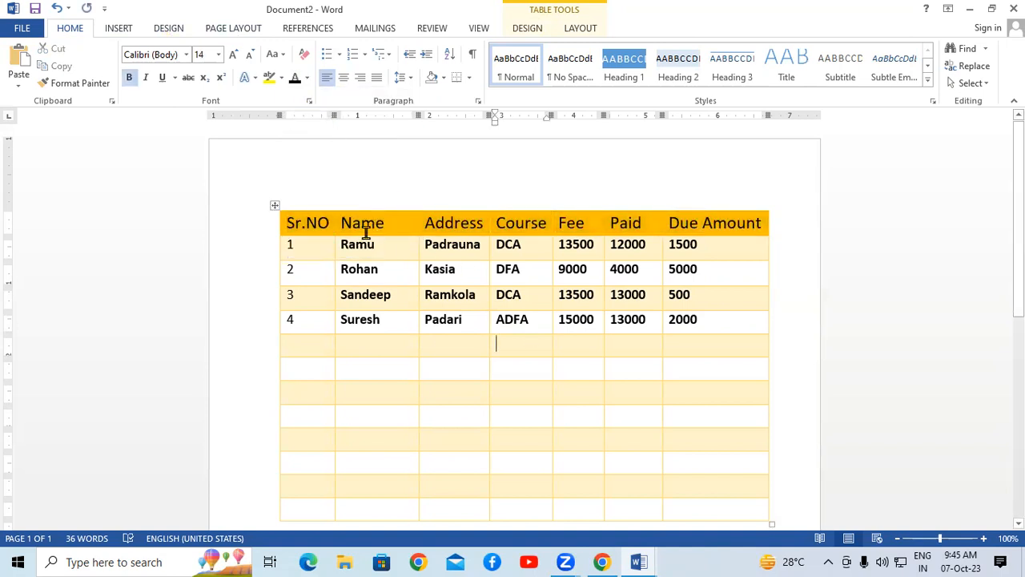
Step: Try the green and the black versions of the solid-header banded grid style on the table
click(532, 31)
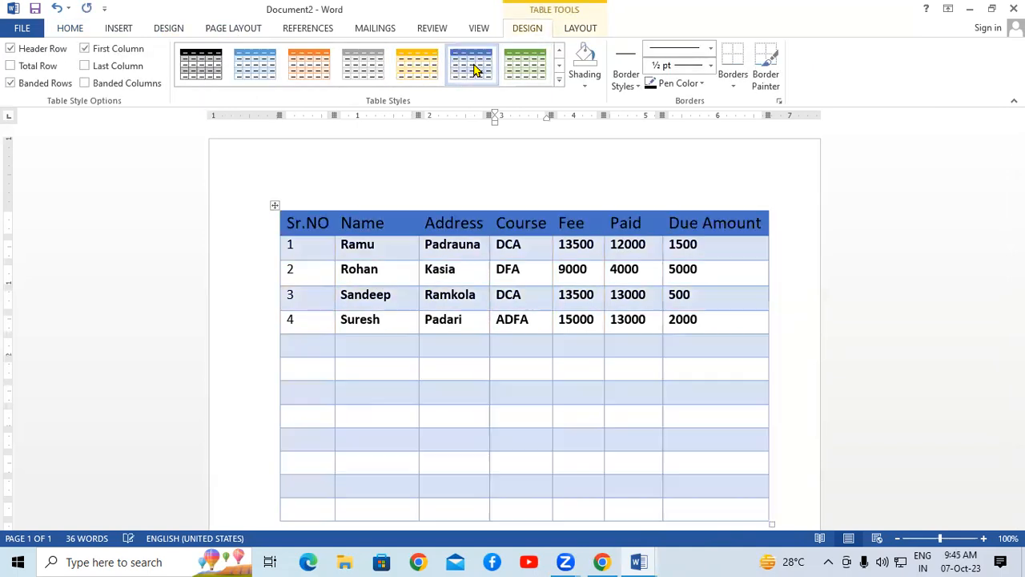
click(522, 69)
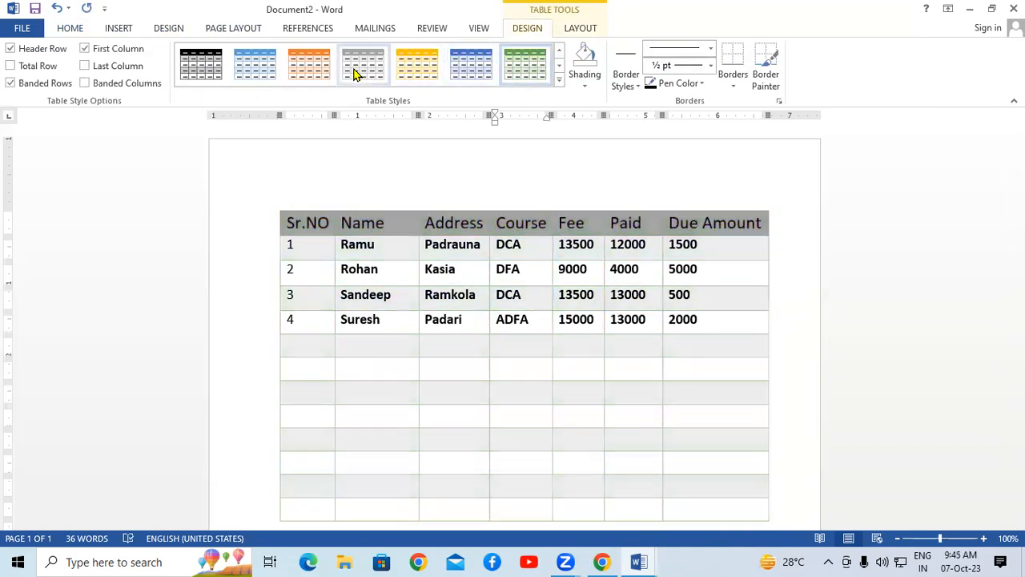
click(222, 69)
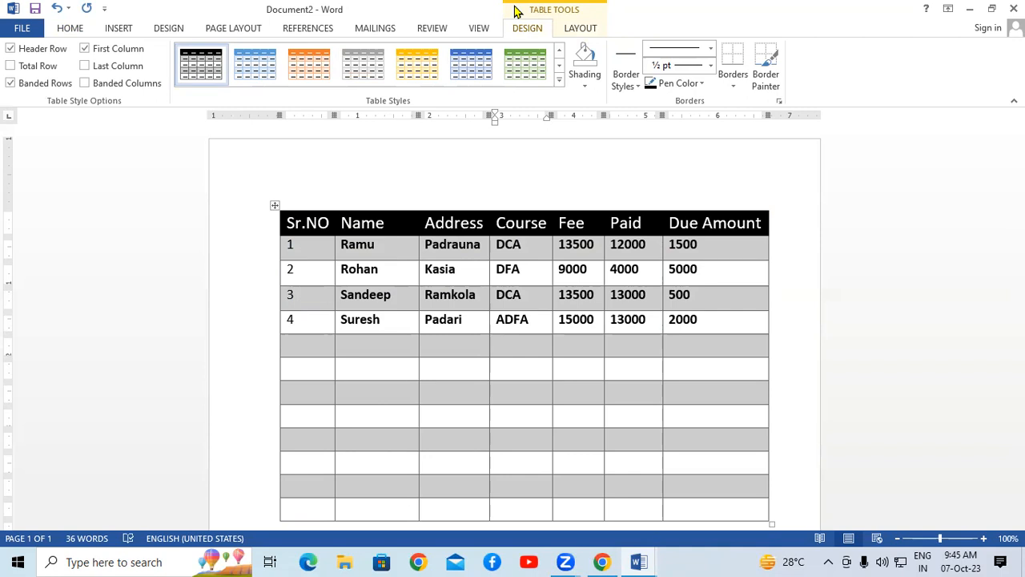
Step: Try the green fully shaded grid style on the table, and replace it with the blue banded style with colored text
click(541, 70)
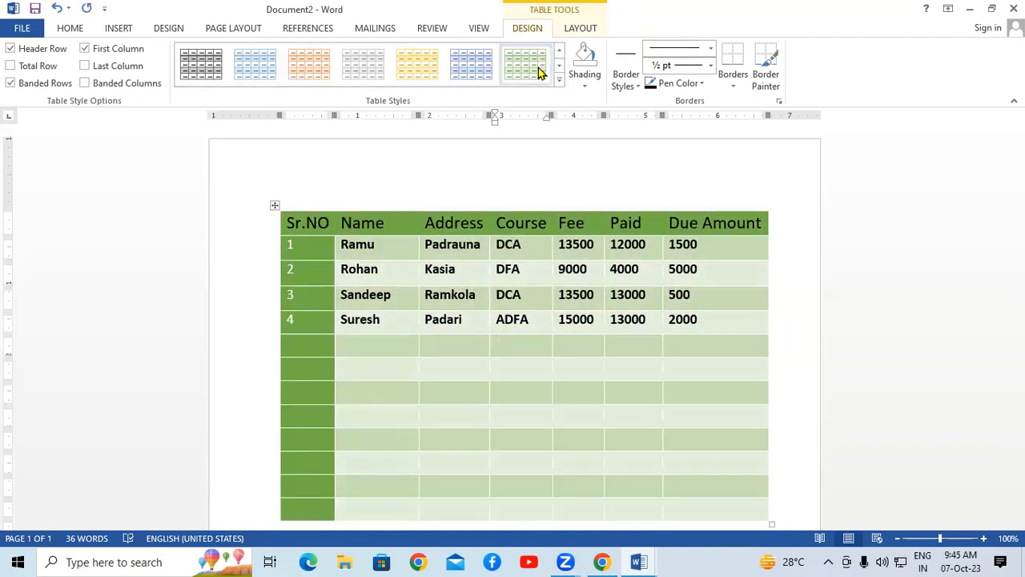
click(474, 74)
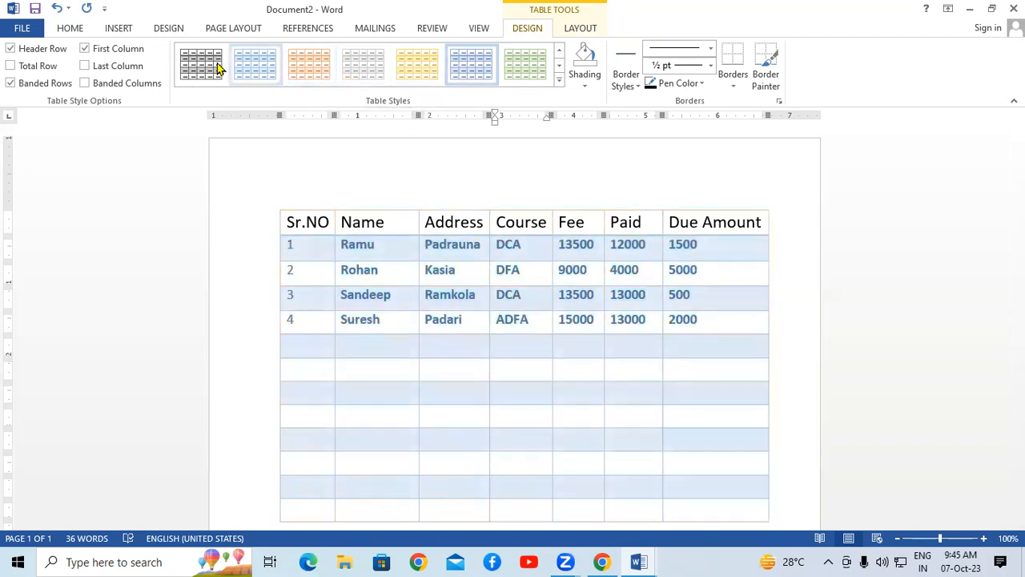
click(470, 70)
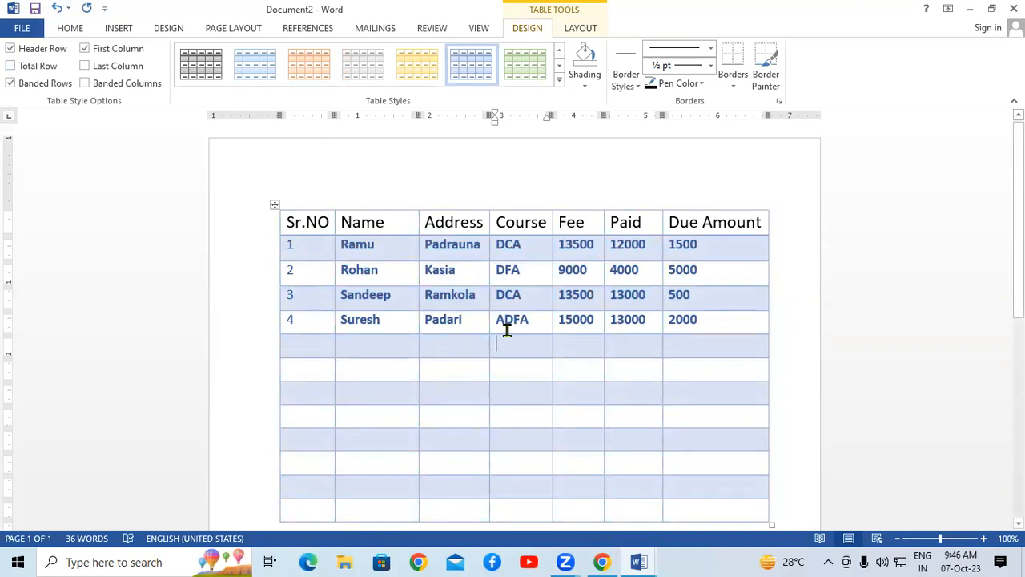
Step: Turn the table's Header Row and First Column style options off and back on to compare their effect
click(397, 225)
click(12, 48)
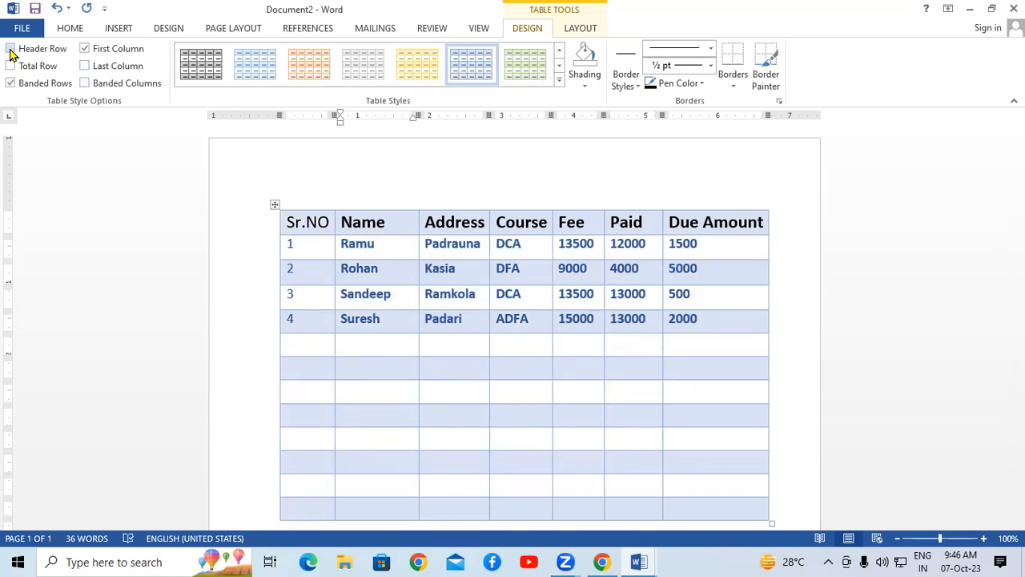
click(11, 49)
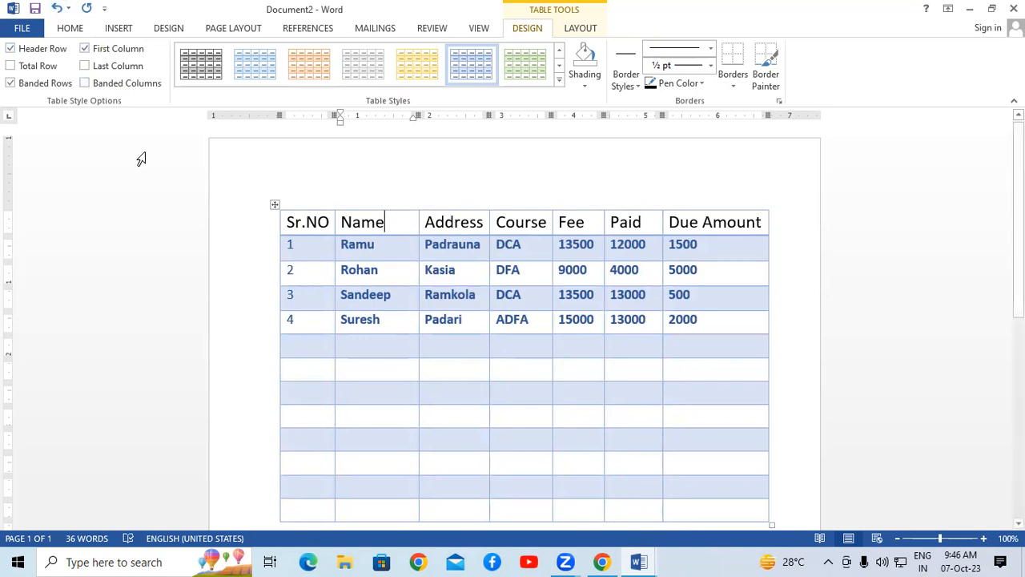
click(86, 48)
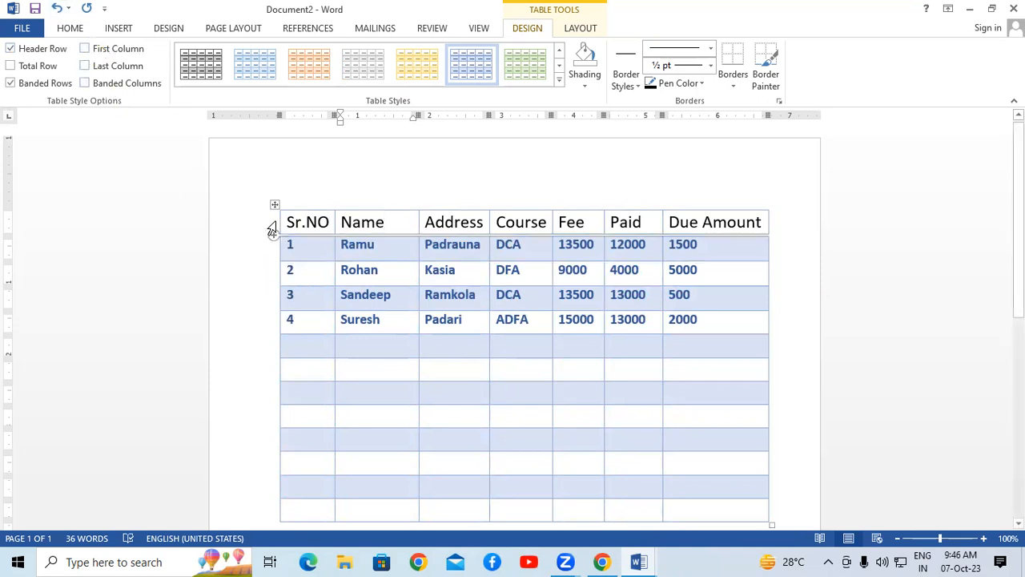
click(84, 49)
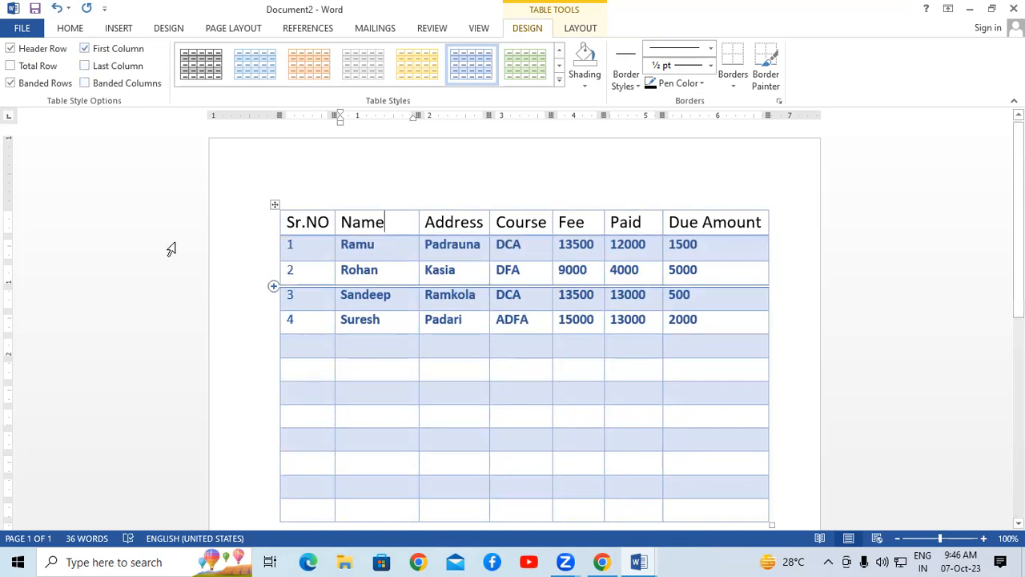
click(10, 49)
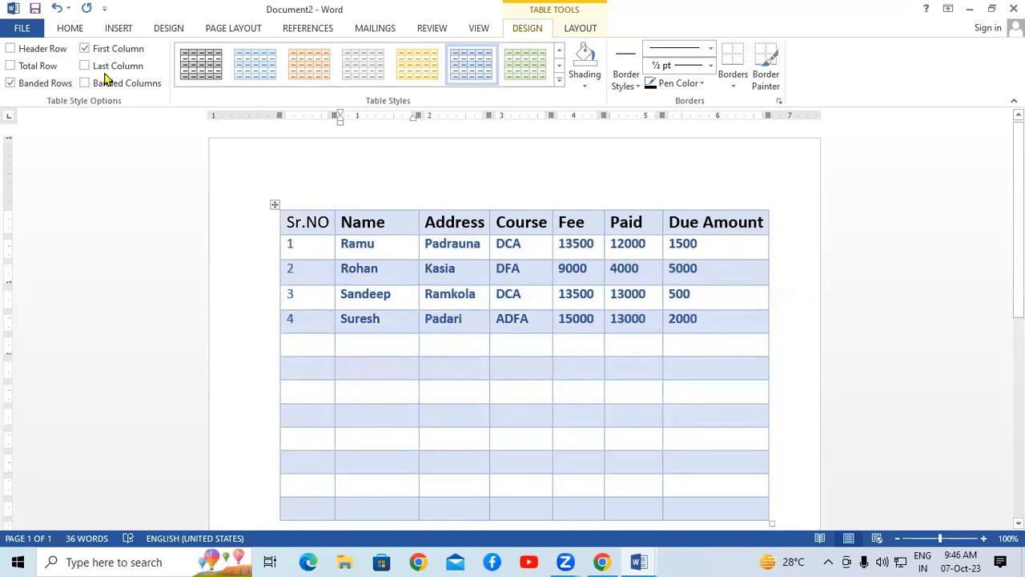
click(85, 48)
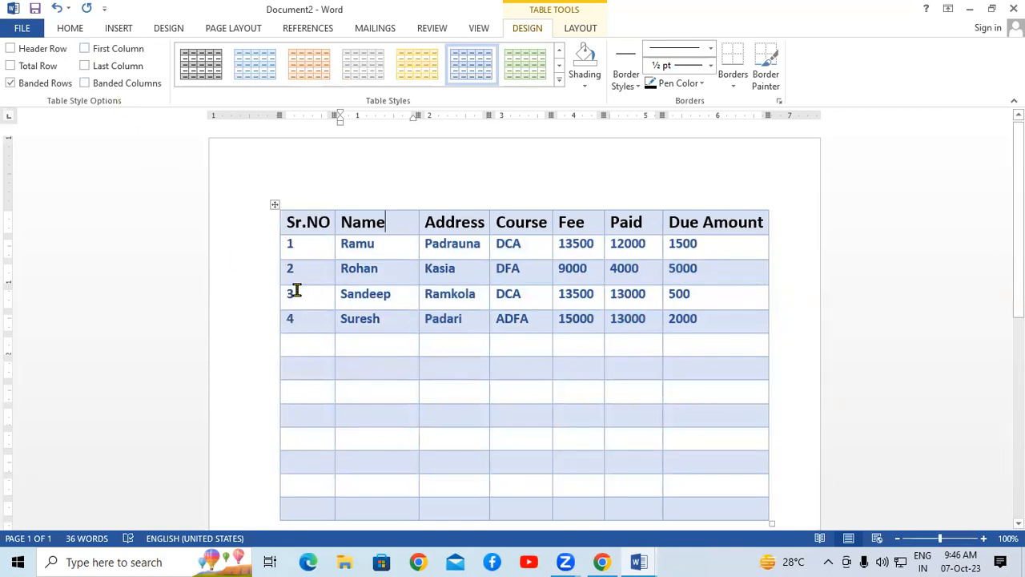
click(12, 49)
click(85, 49)
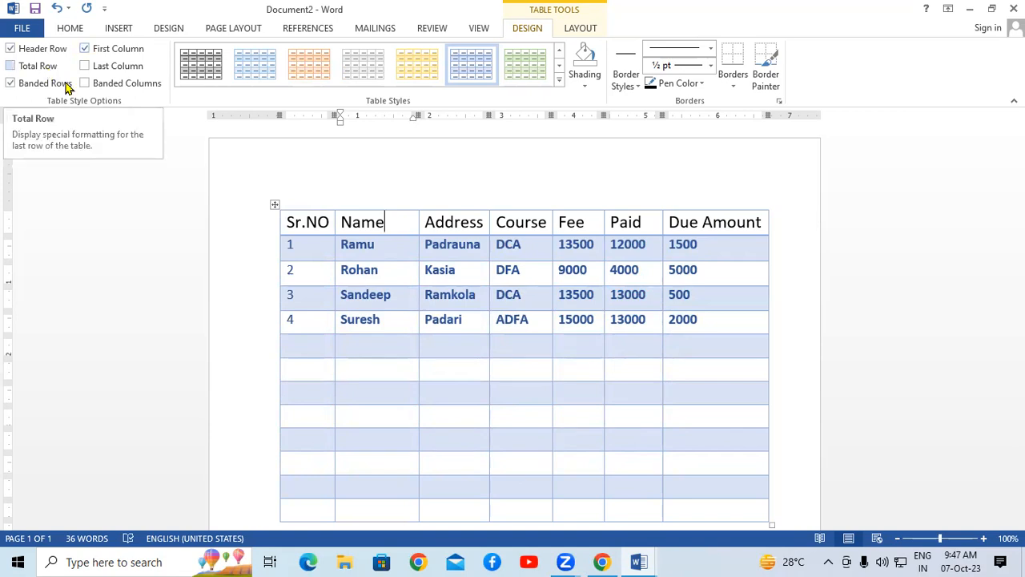
Step: Turn on the Total Row and Last Column style options for the table
scroll(425, 327, down, 5)
click(10, 66)
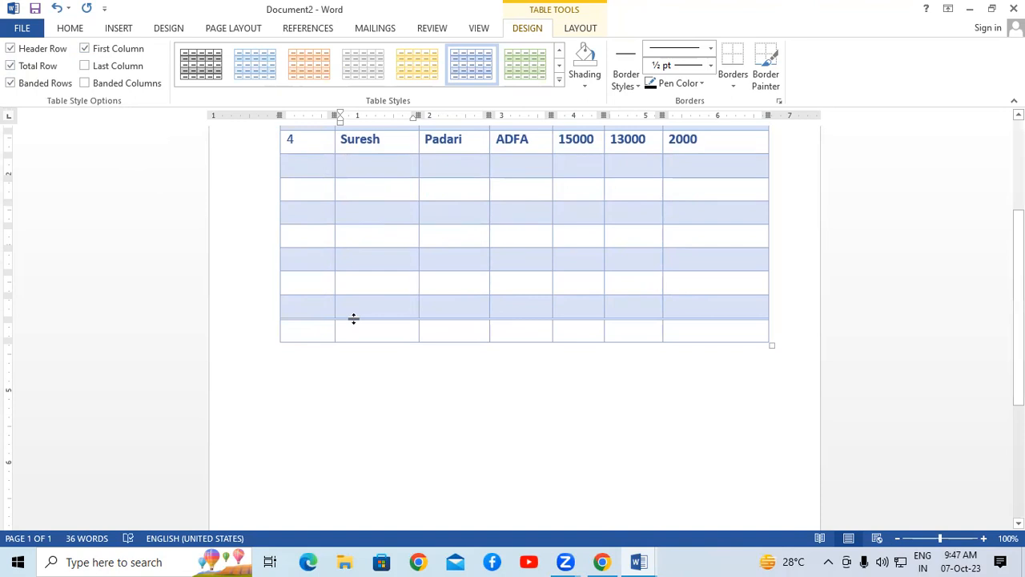
scroll(373, 327, up, 5)
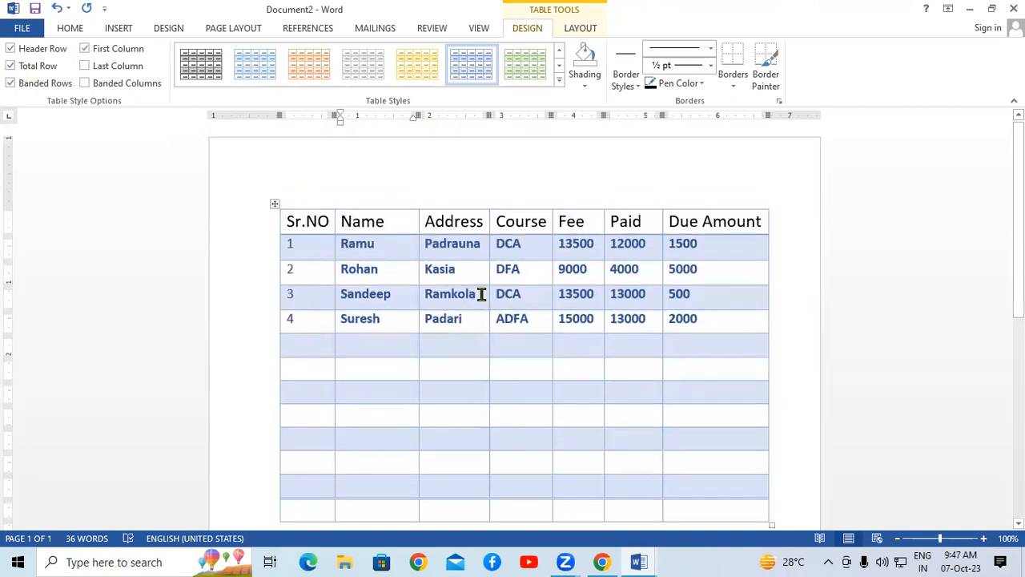
click(85, 66)
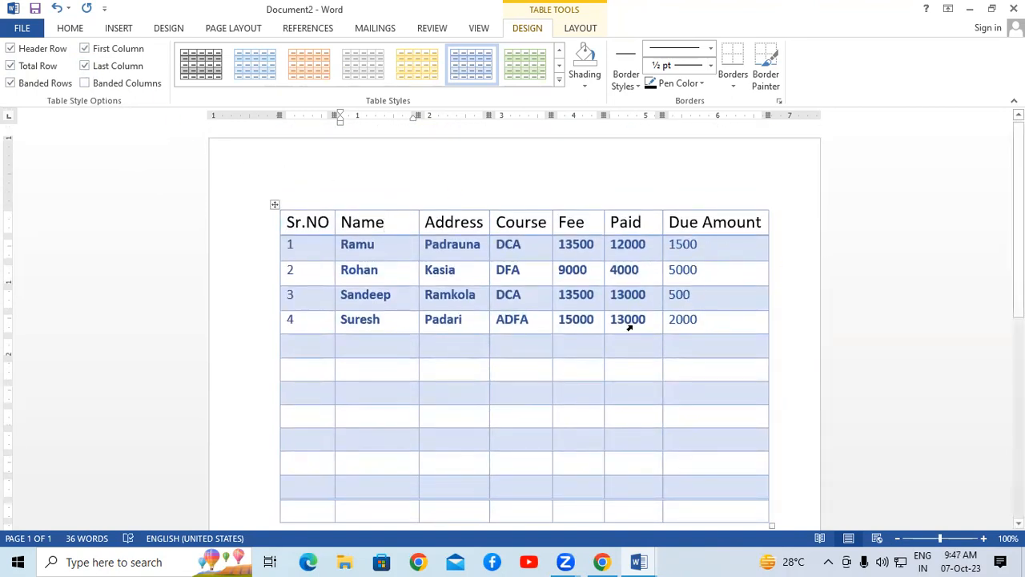
click(85, 66)
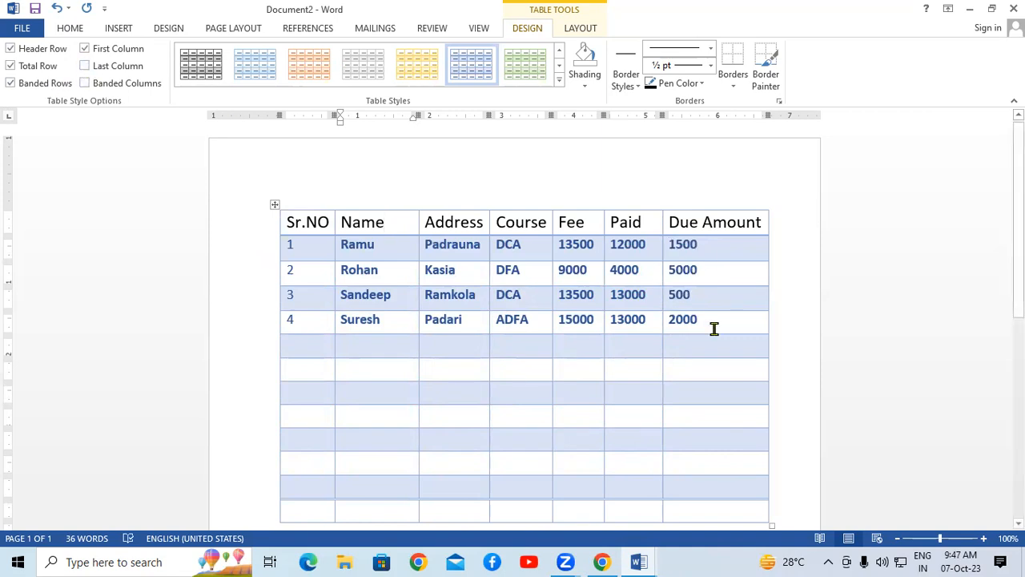
click(85, 65)
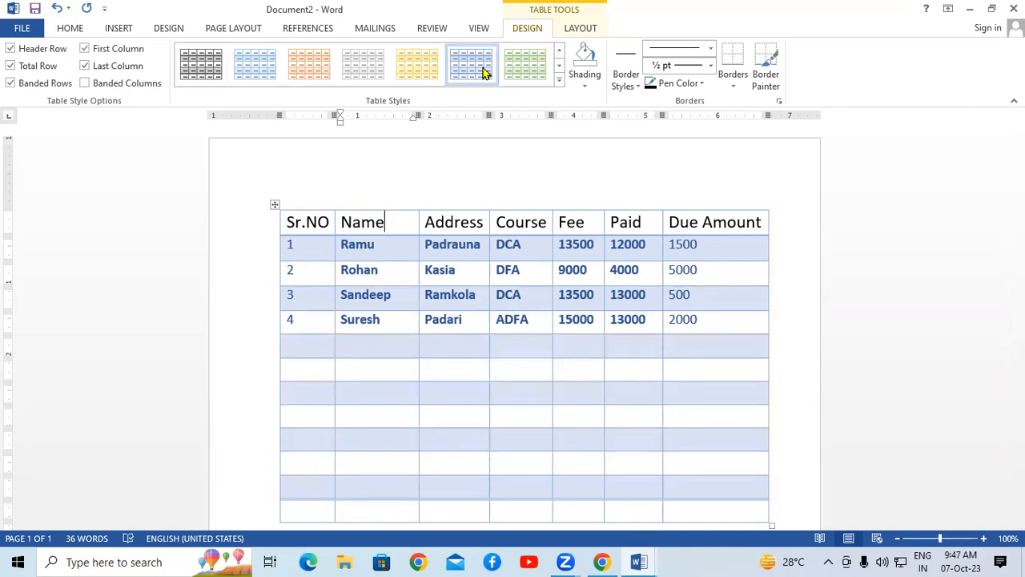
Step: Apply the gold banded style with colored text to the table and turn on Banded Columns
click(439, 61)
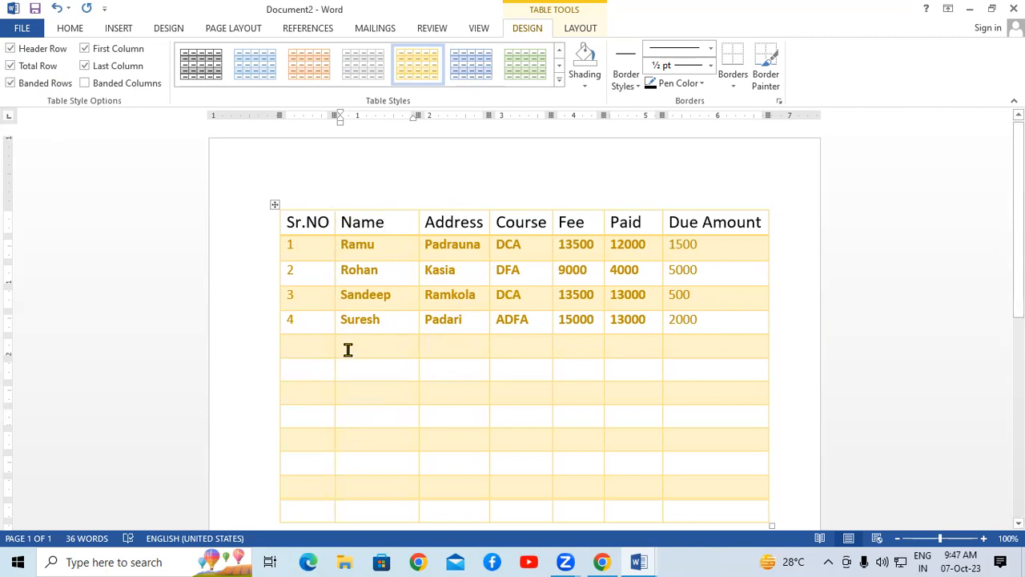
click(84, 83)
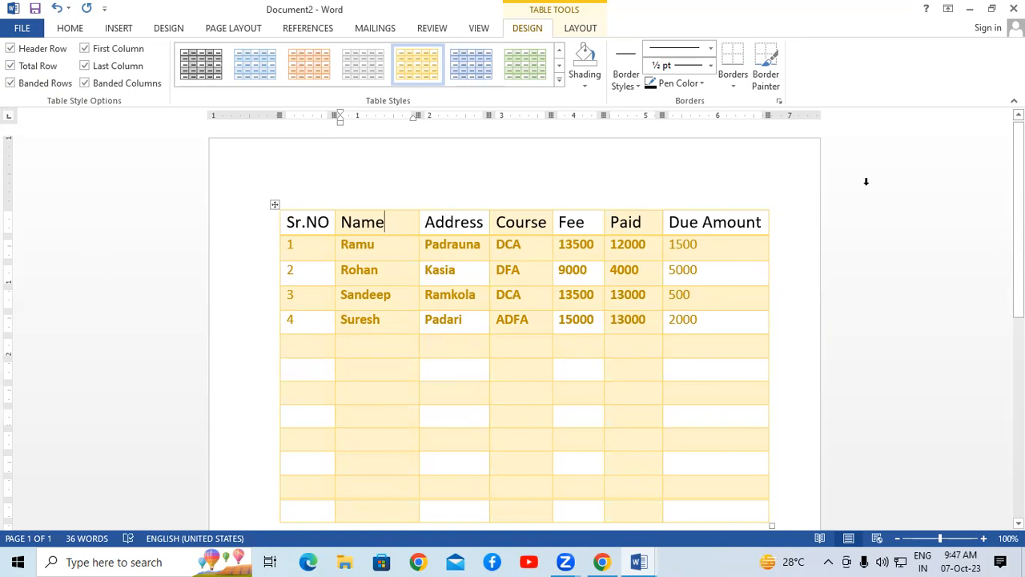
Step: Turn off the Banded Rows, Banded Columns, Last Column and Total Row style options for the table
click(36, 84)
click(84, 83)
click(84, 66)
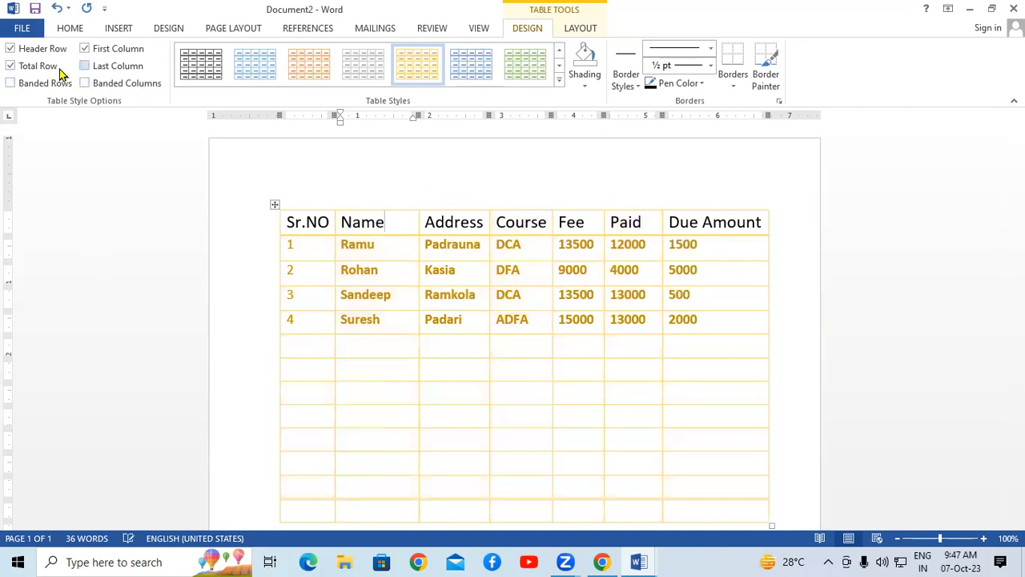
click(11, 67)
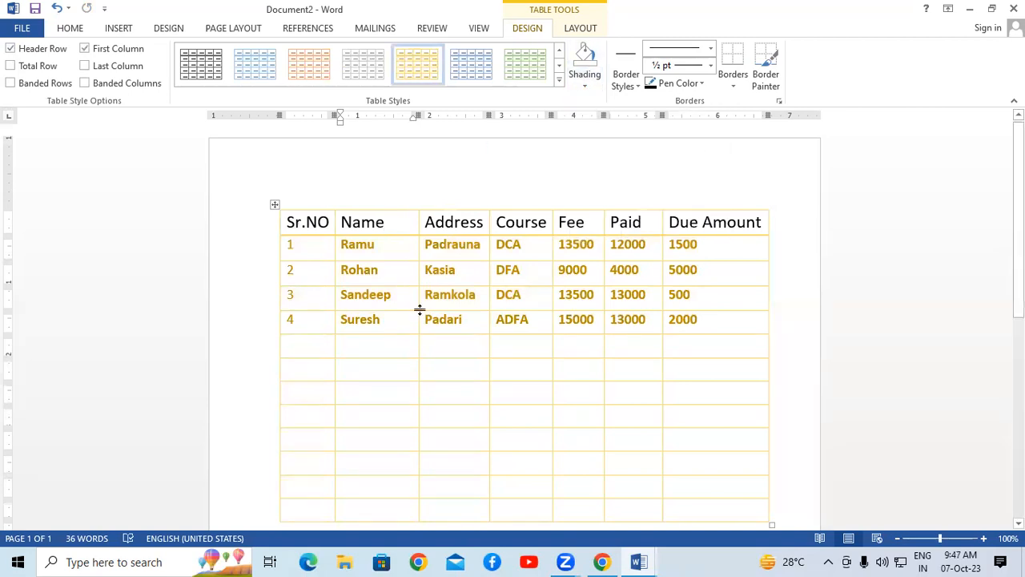
Step: Shade the table's header row with the standard red color
drag(290, 224, 756, 221)
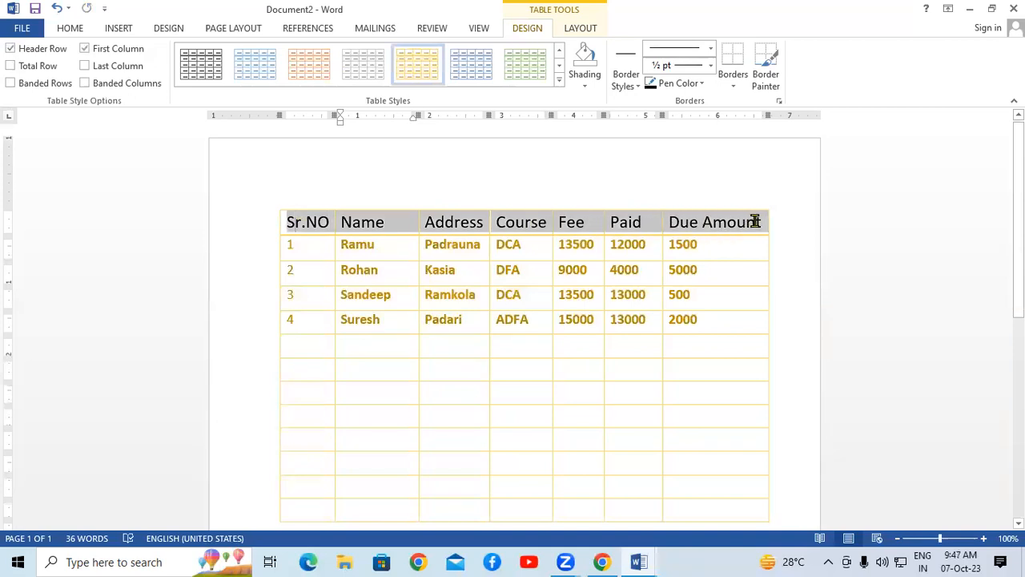
click(585, 76)
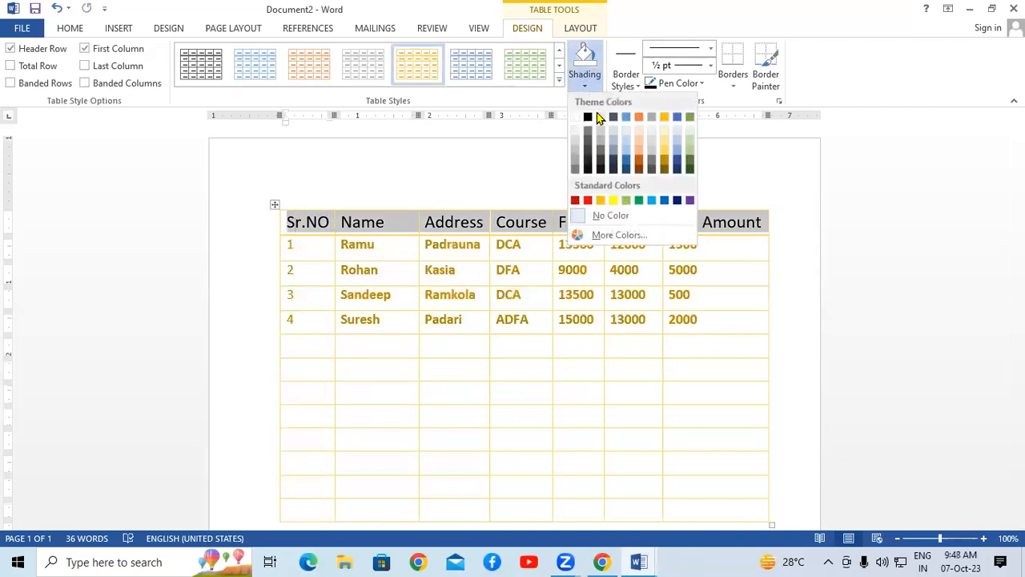
click(589, 201)
click(70, 28)
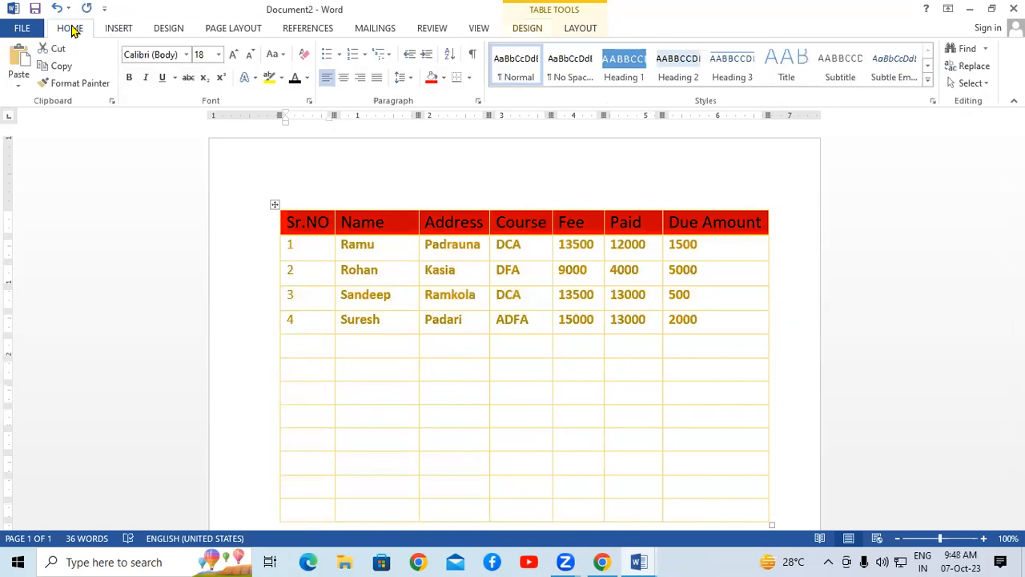
click(307, 78)
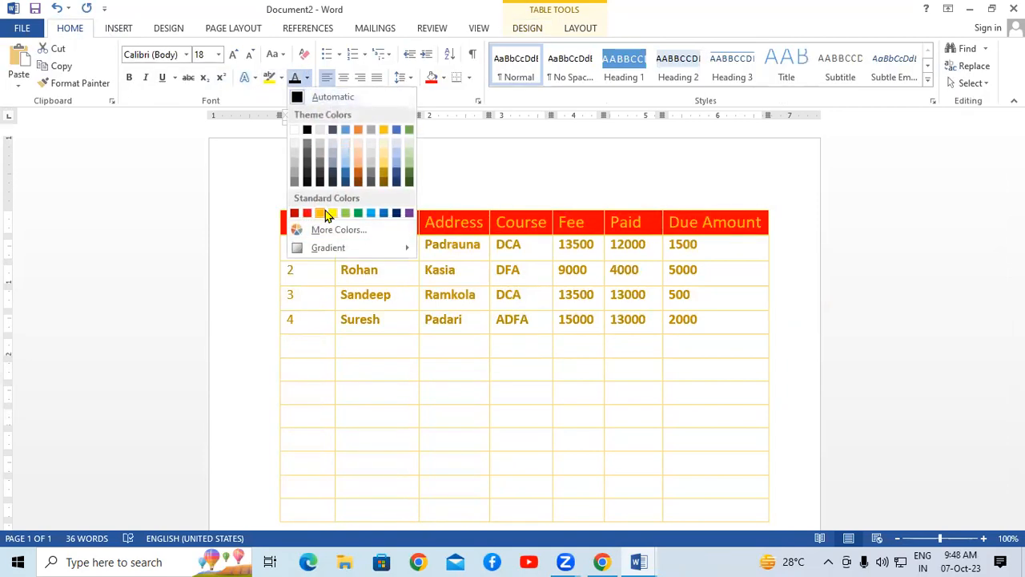
click(713, 255)
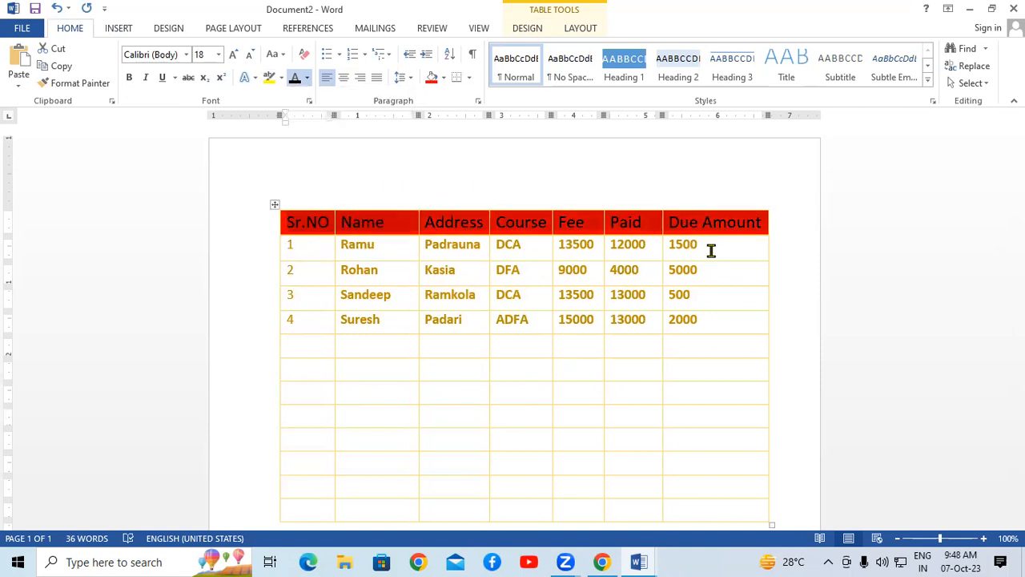
click(436, 255)
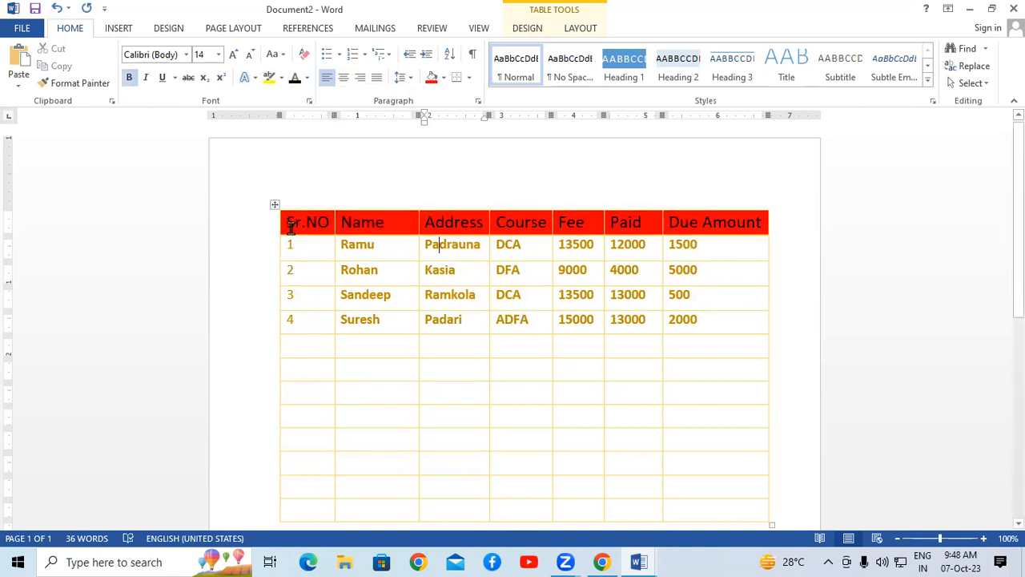
Step: Shade the table's header row with the standard yellow color
drag(288, 225, 759, 215)
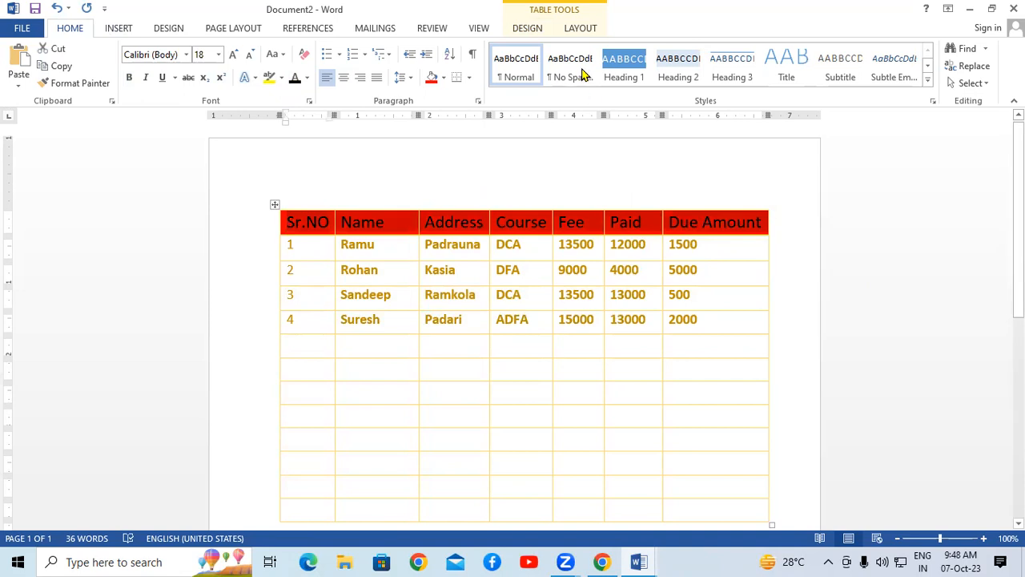
click(522, 29)
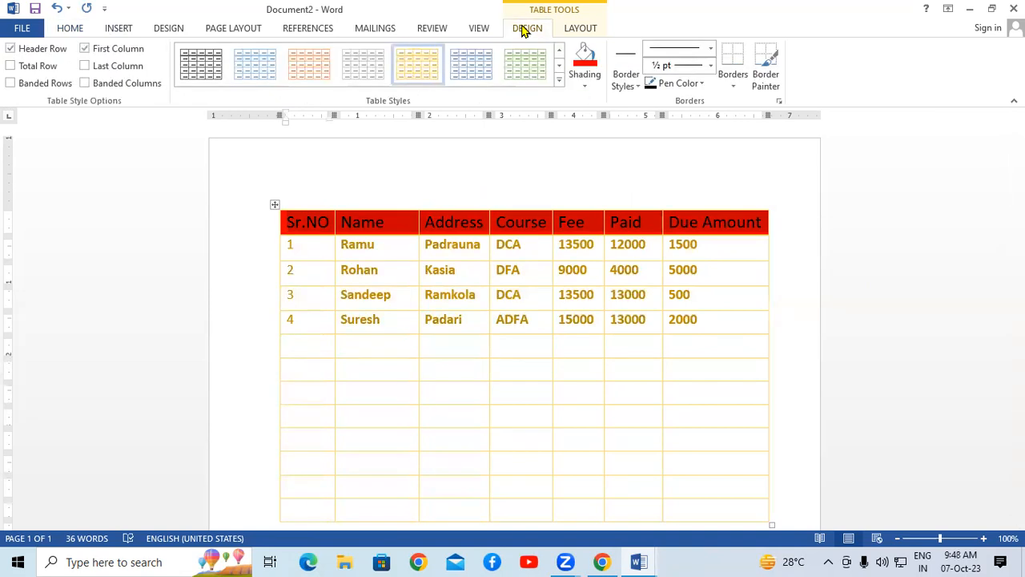
click(586, 81)
click(612, 200)
click(548, 341)
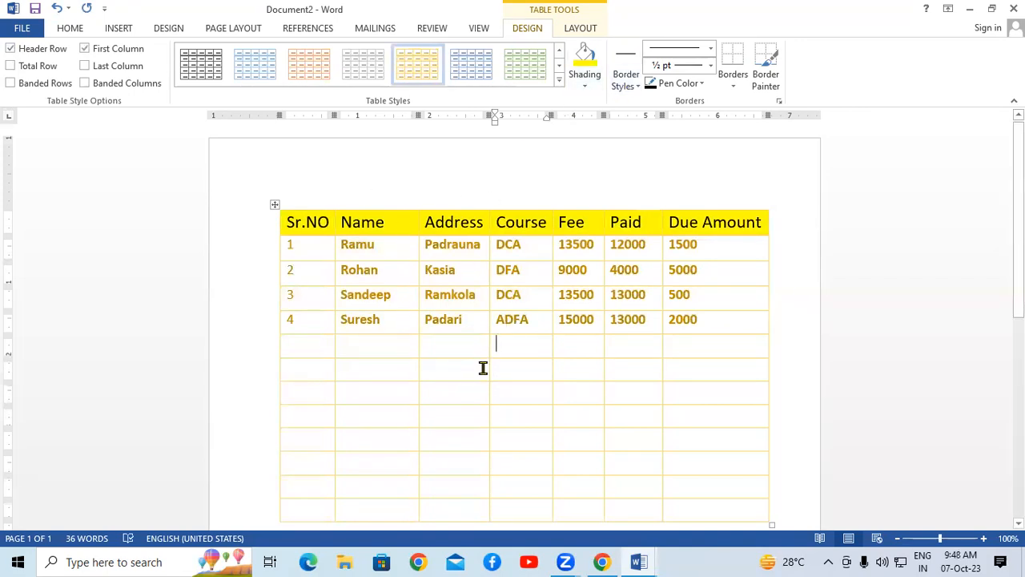
Step: Choose the dark double-line ½ pt theme border and paint it along both sides of the Course column through the upper rows
click(629, 84)
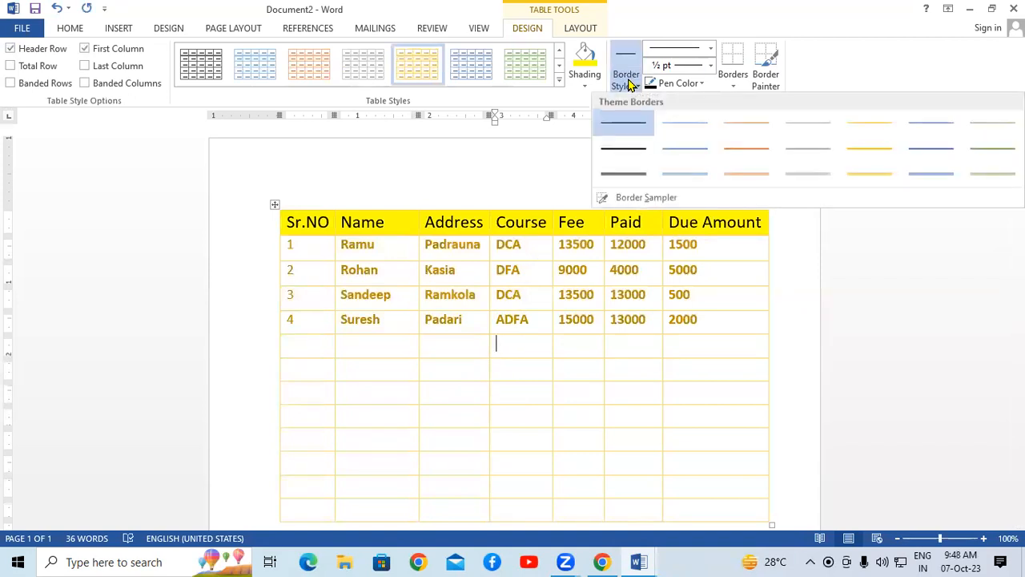
click(629, 173)
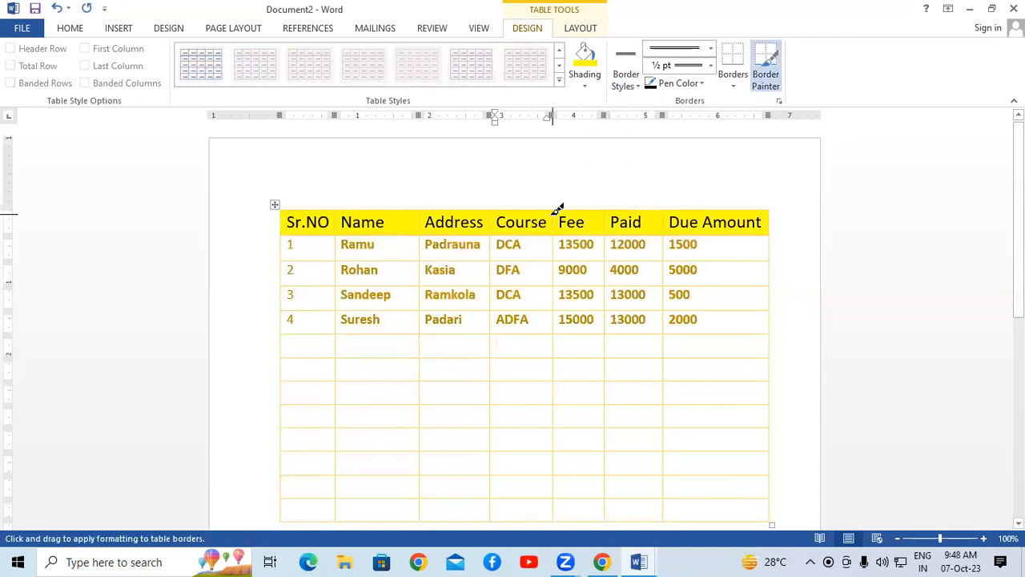
drag(559, 205, 559, 426)
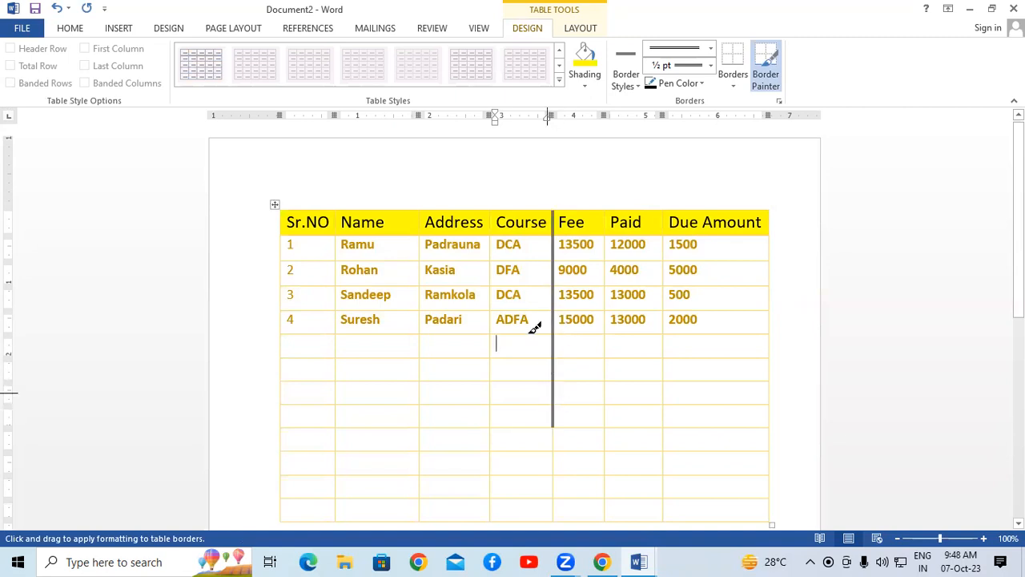
drag(490, 207, 492, 447)
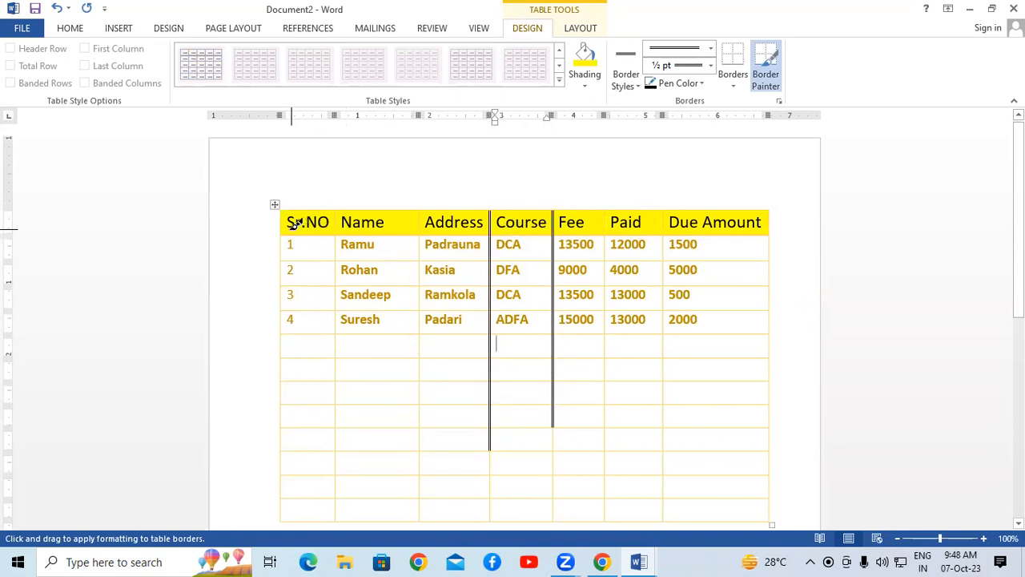
Step: Paint the dark double-line border above and below the header row and beneath student rows 1, 2 and 3
drag(288, 233, 768, 234)
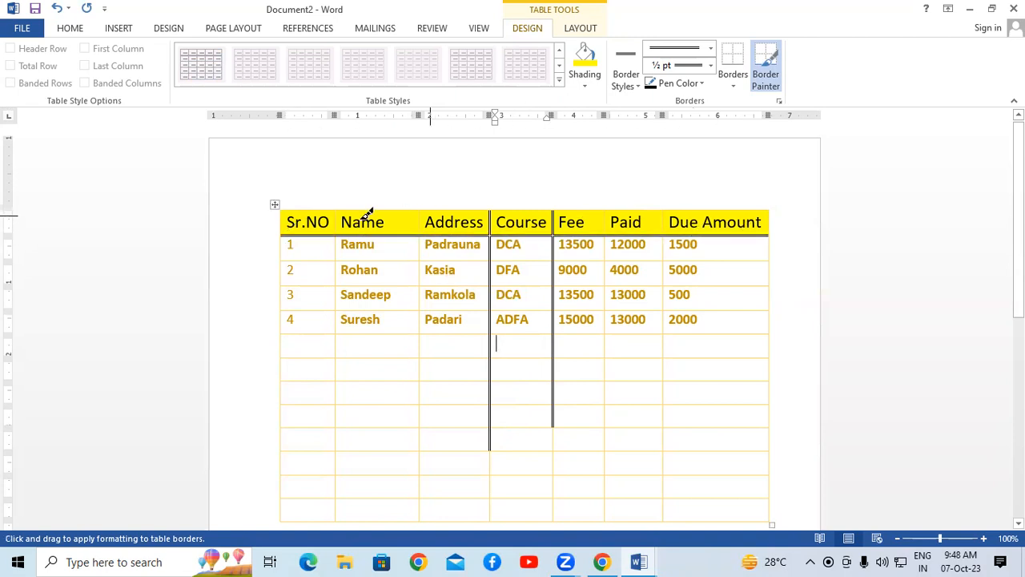
drag(676, 205, 765, 207)
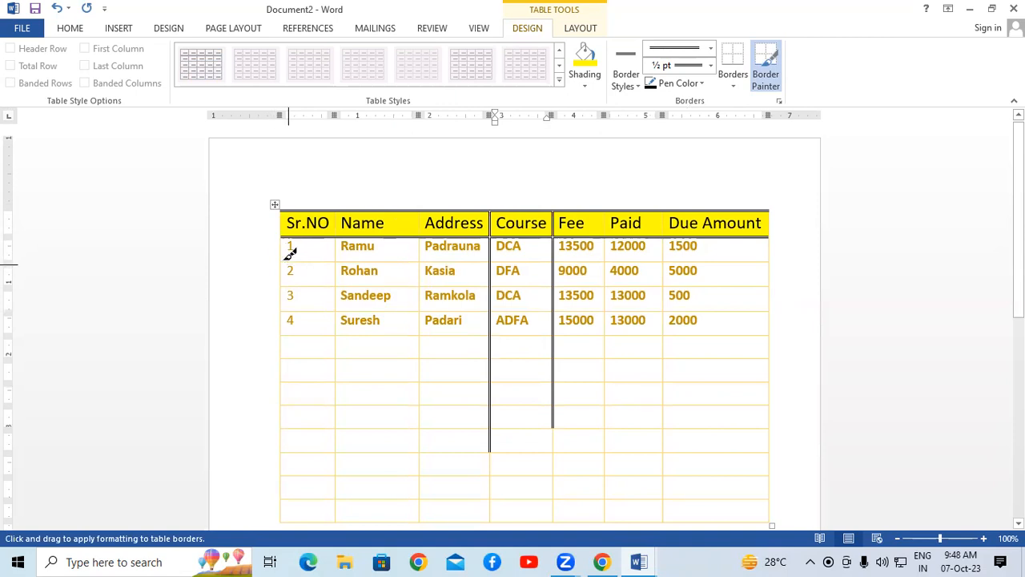
drag(284, 258, 728, 253)
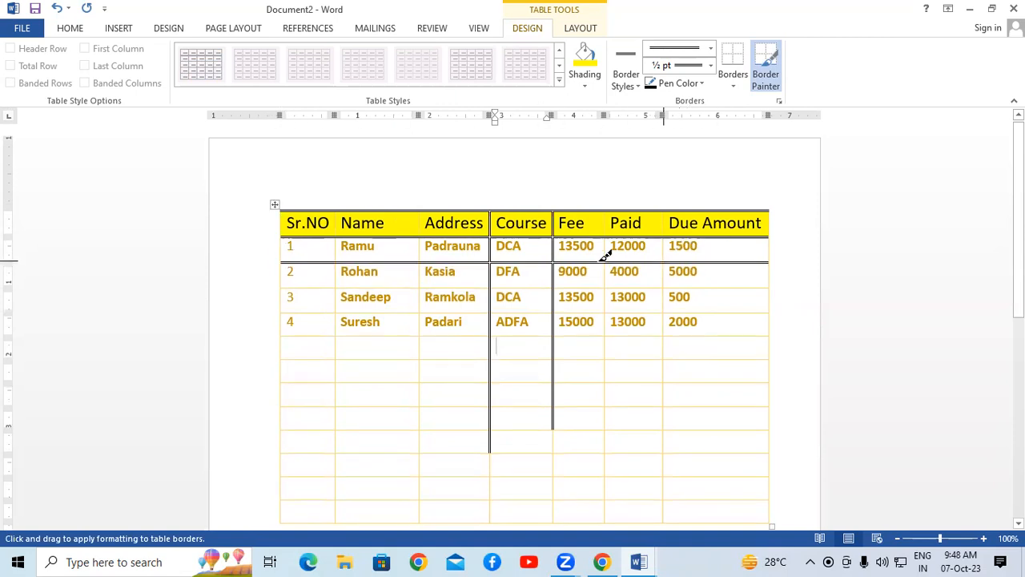
drag(285, 285, 727, 283)
mouse_move(286, 304)
mouse_down()
mouse_move(737, 298)
mouse_move(762, 313)
mouse_up()
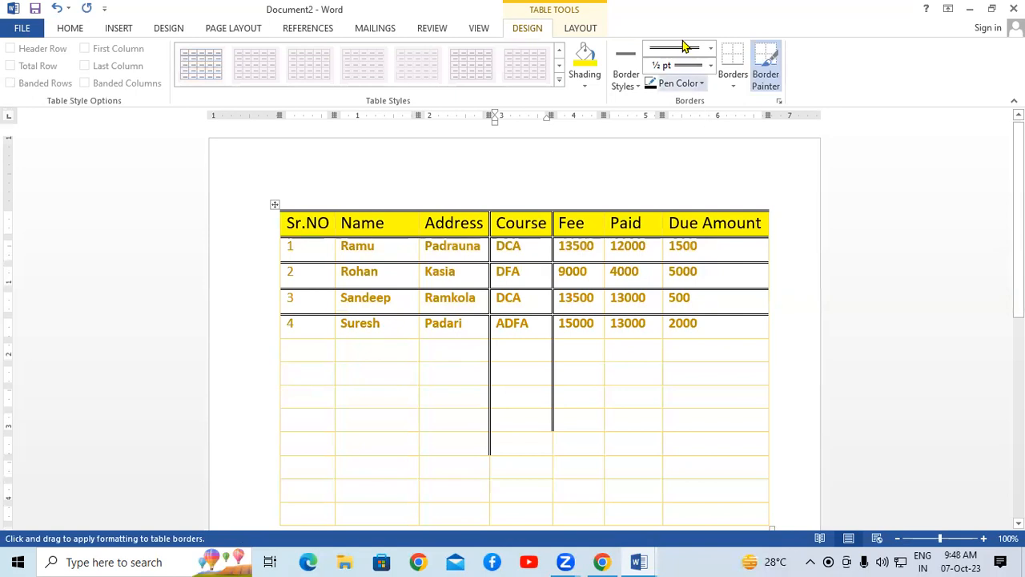
Step: Set the pen color to green and paint double borders beneath row 4, beneath the next two rows, and between Sr.NO and Name
click(687, 85)
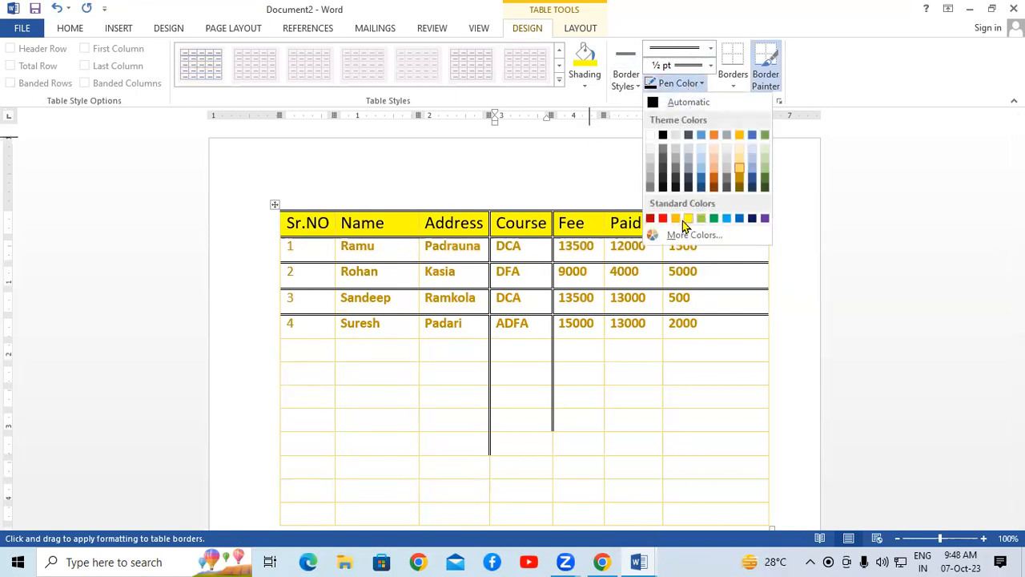
click(714, 218)
drag(286, 331, 757, 341)
drag(289, 360, 761, 363)
mouse_move(468, 377)
mouse_down()
mouse_move(753, 371)
mouse_move(721, 367)
mouse_up()
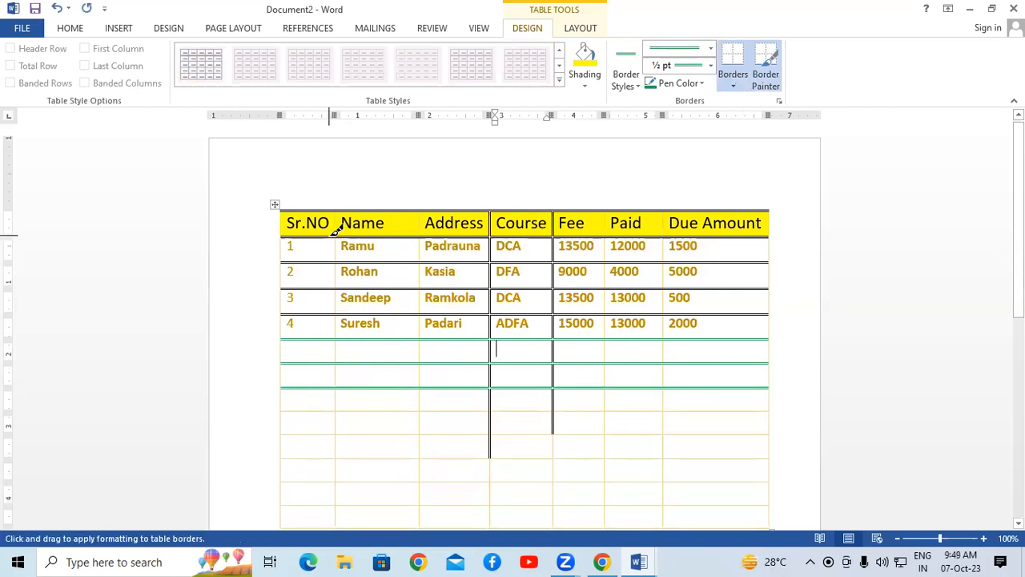
mouse_move(339, 213)
mouse_down()
mouse_move(355, 432)
mouse_move(344, 436)
mouse_up()
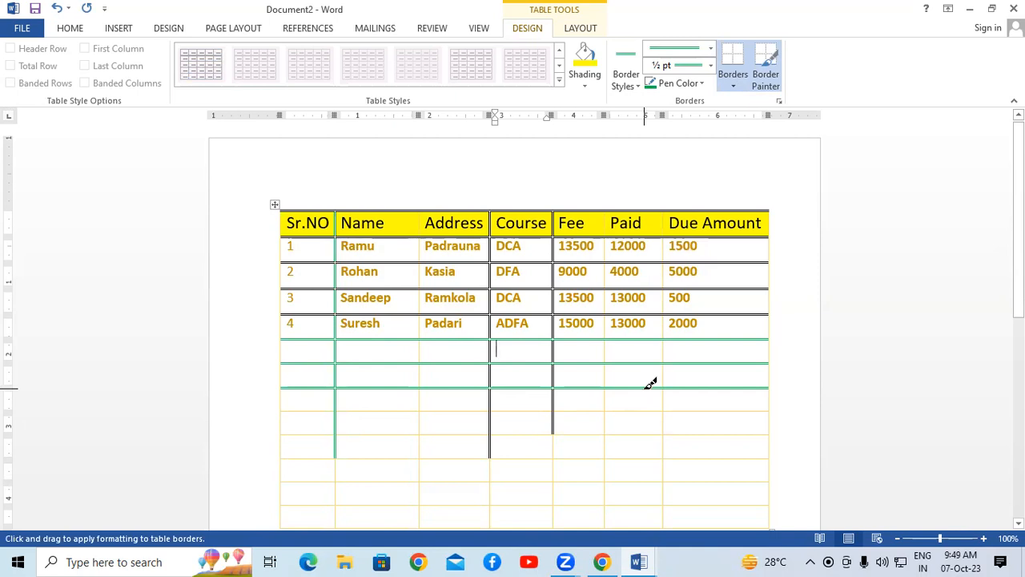
Step: Set the border weight to 2¼ pt and paint a green double border between the Paid and Due Amount columns
click(712, 67)
click(699, 163)
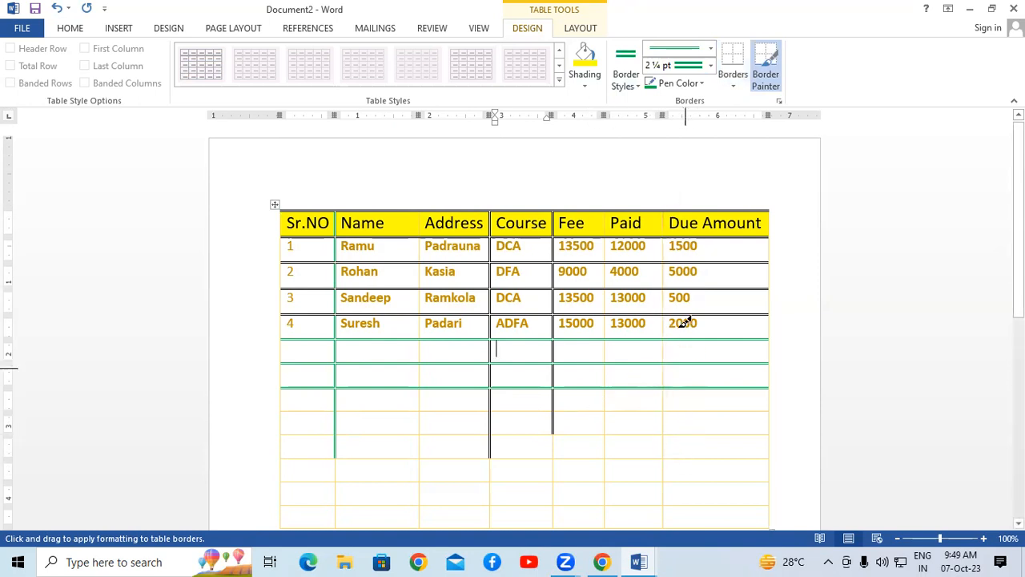
drag(665, 210, 663, 434)
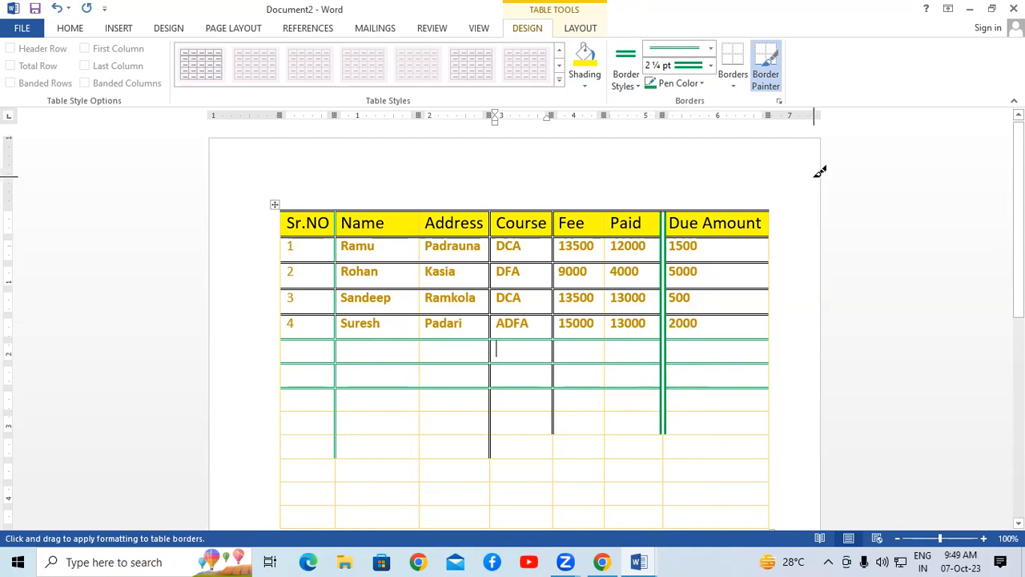
Step: Choose the thick 3 pt raised line style and paint green borders above and below the fifth empty row
click(710, 49)
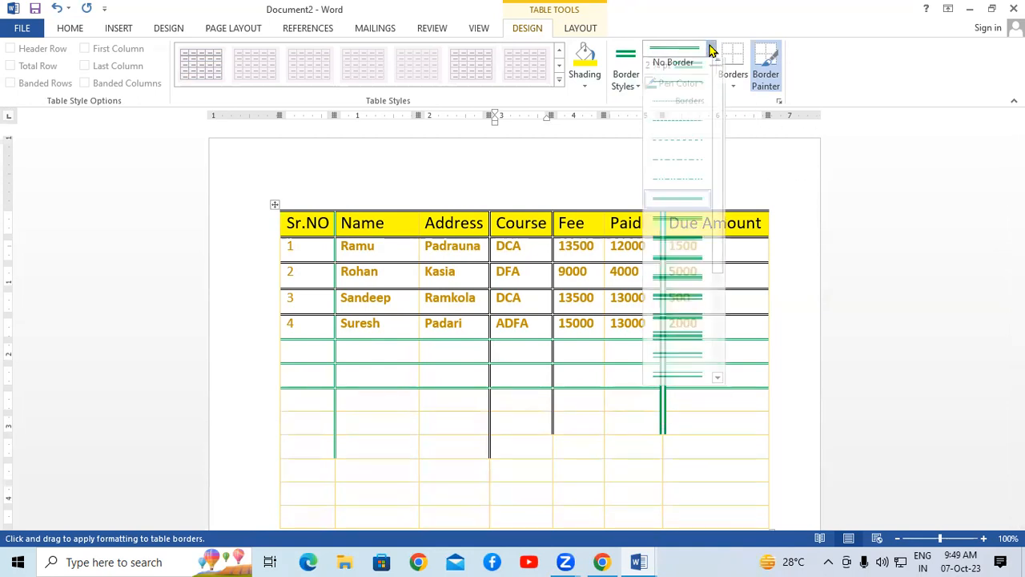
scroll(677, 304, down, 3)
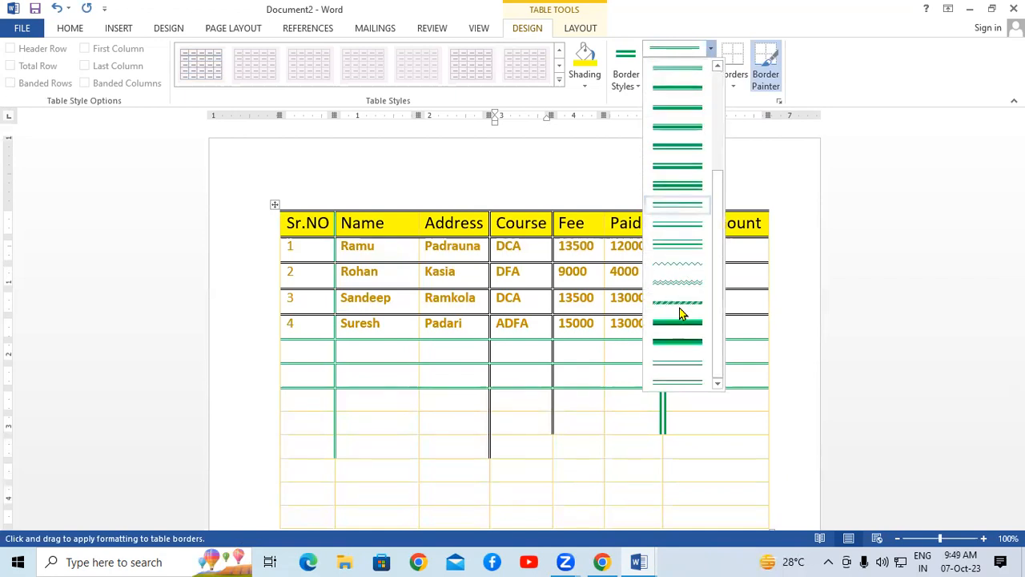
click(677, 333)
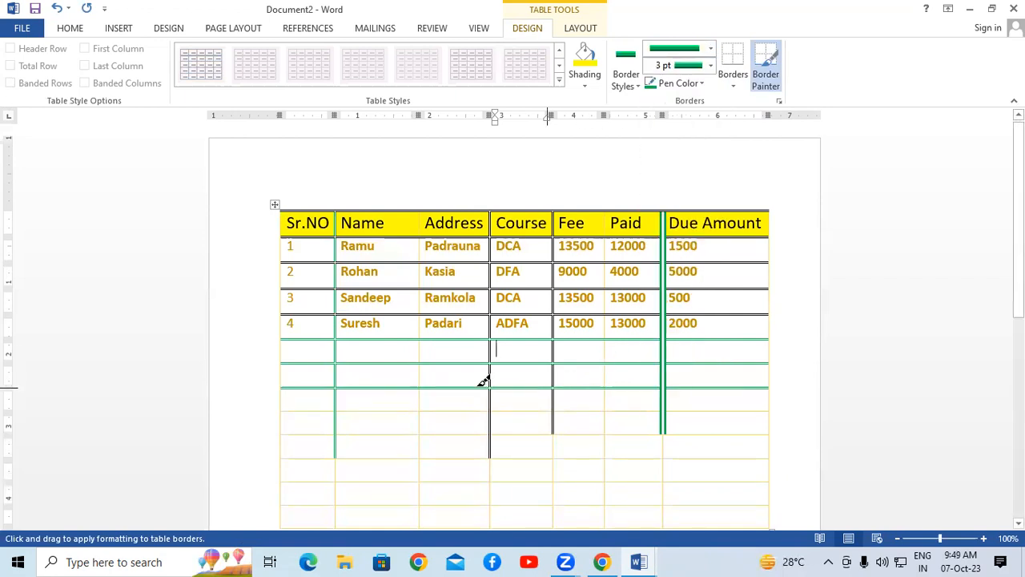
scroll(316, 414, down, 2)
drag(289, 353, 766, 363)
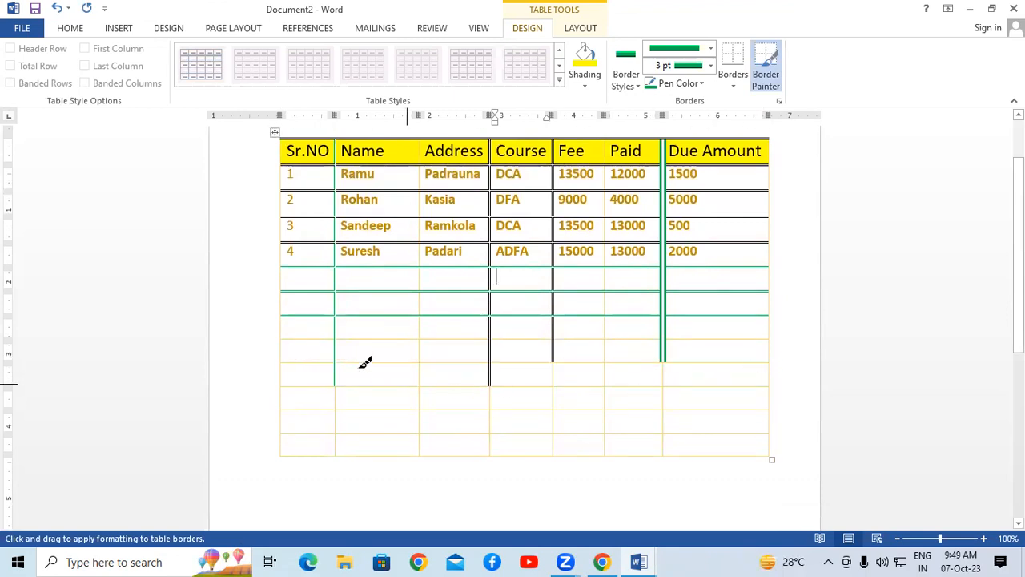
drag(283, 363, 746, 350)
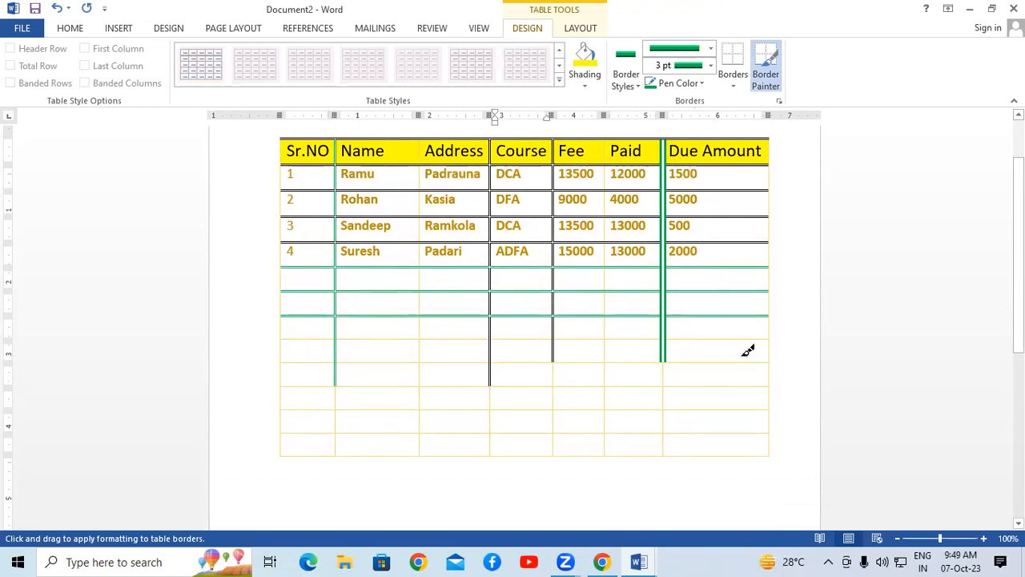
drag(290, 387, 747, 383)
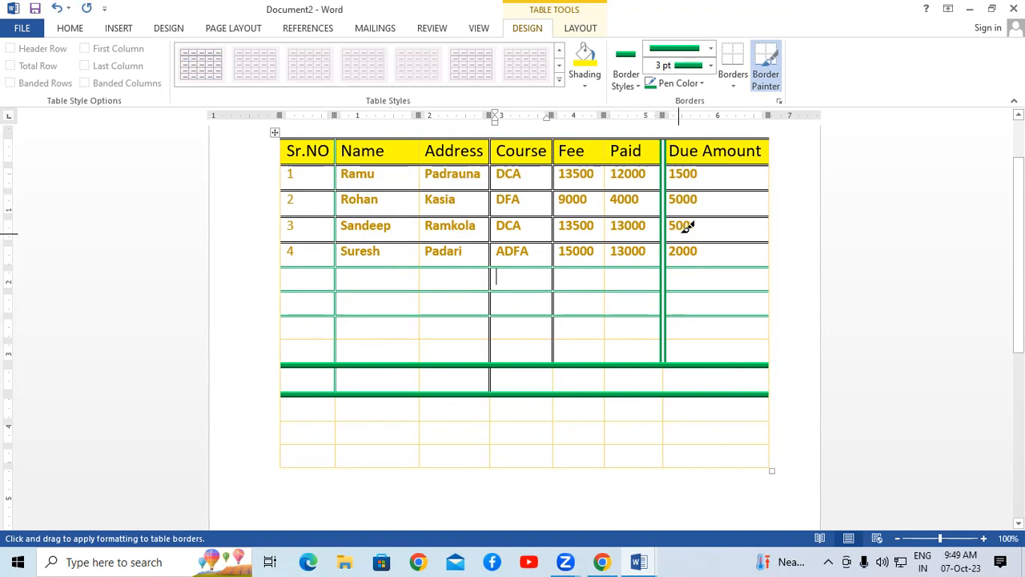
Step: Look over the available Borders options, and turn the Border Painter off and back on
click(725, 81)
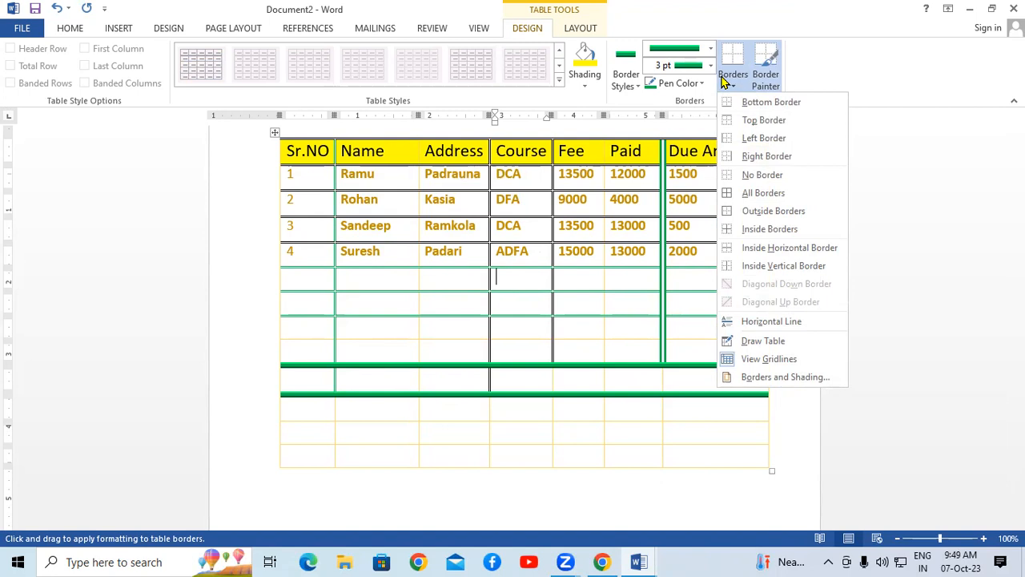
click(820, 39)
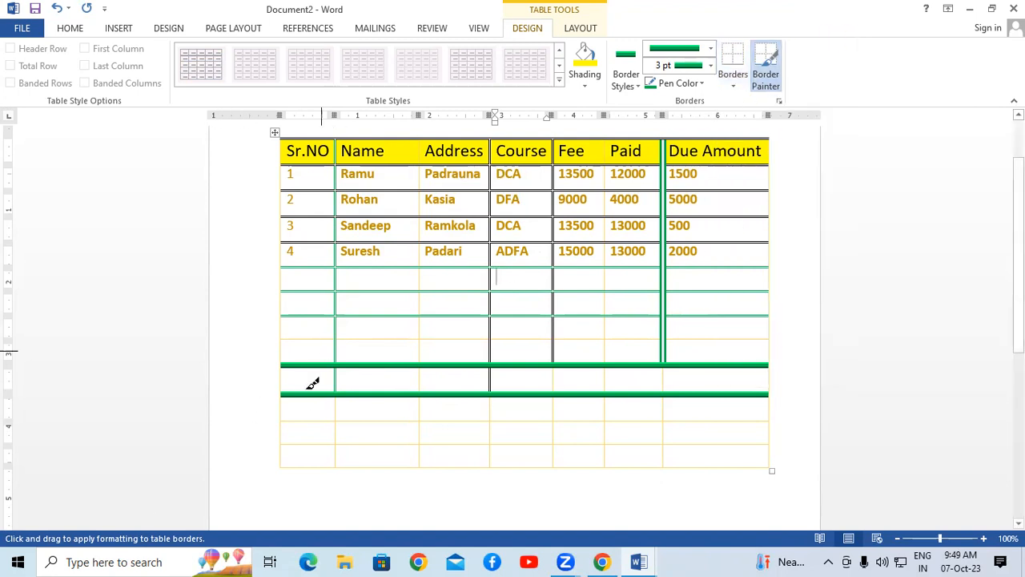
click(765, 68)
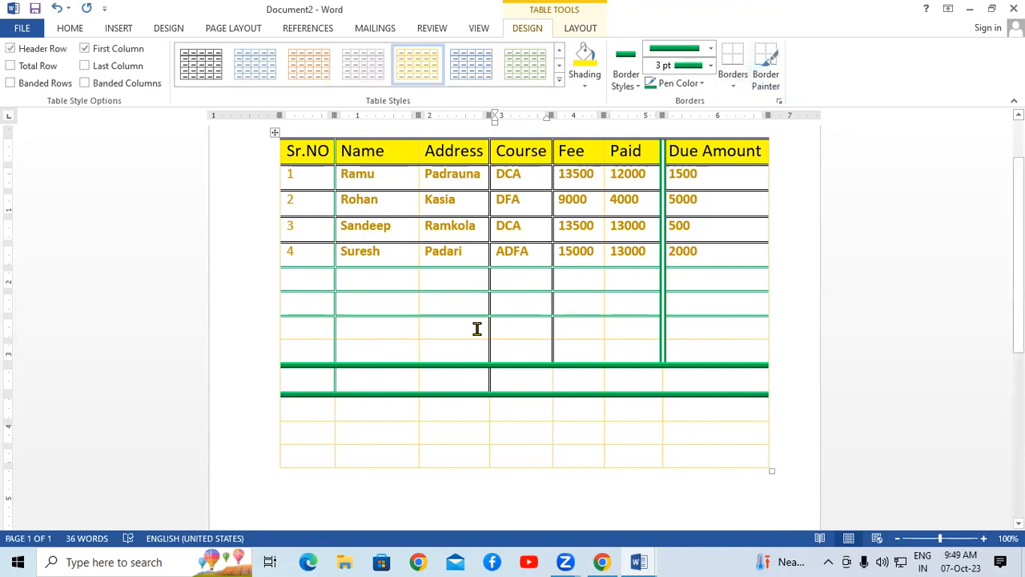
click(765, 72)
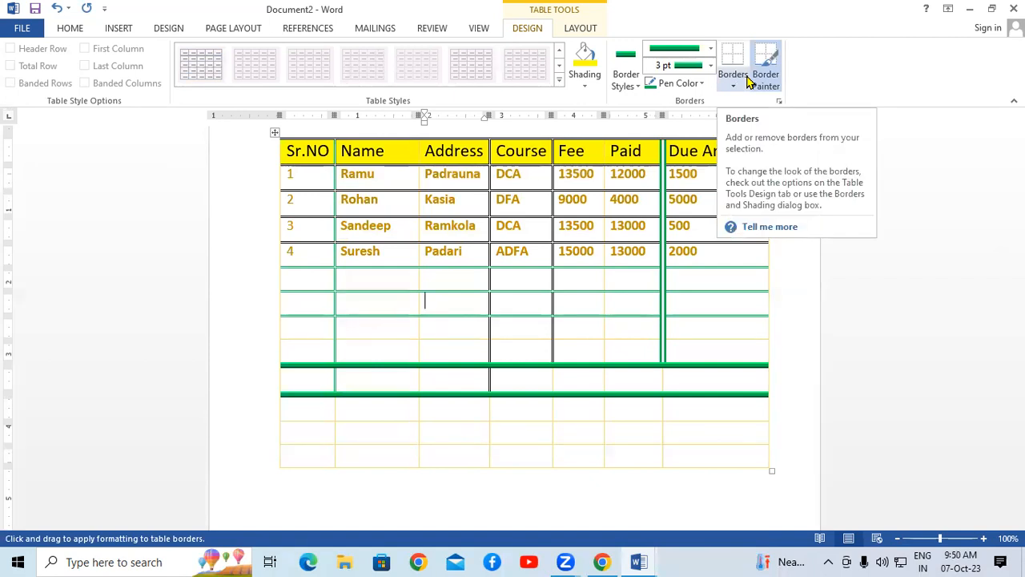
Step: Display the layout commands available for the table
scroll(417, 321, up, 1)
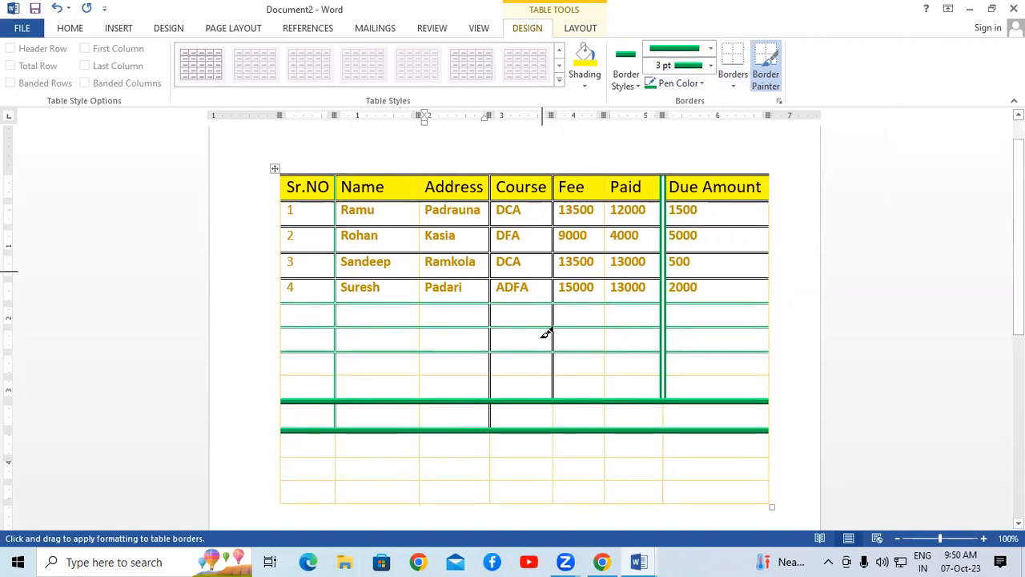
click(585, 28)
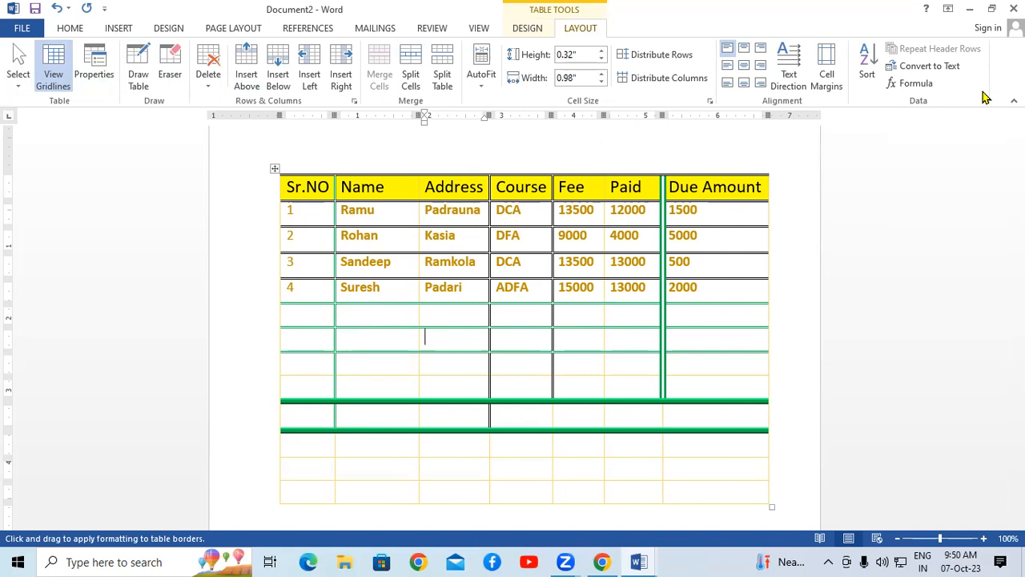
click(845, 557)
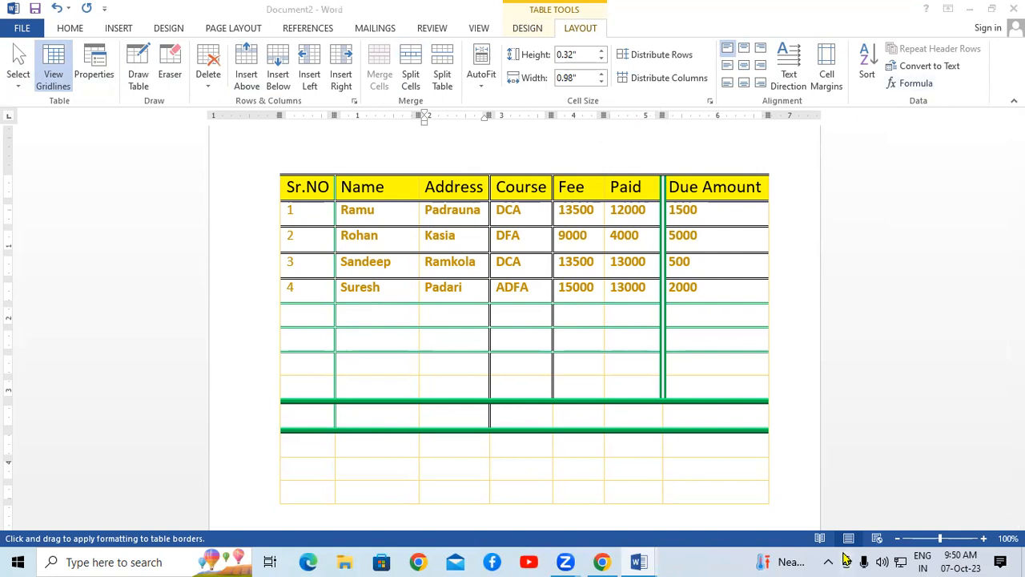